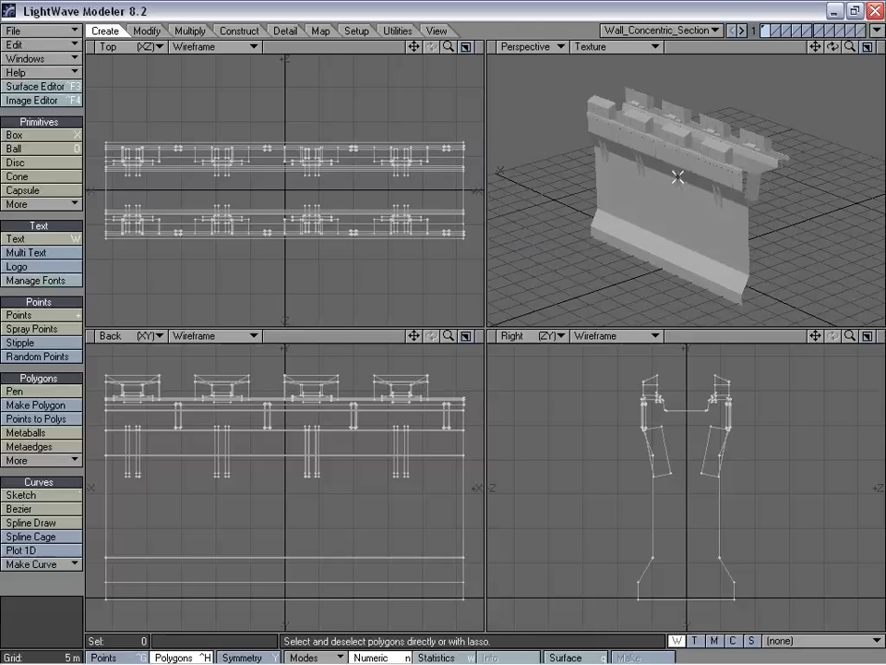
Place a copy of the wall section's geometry in a new, unnamed object.
click(34, 31)
click(79, 20)
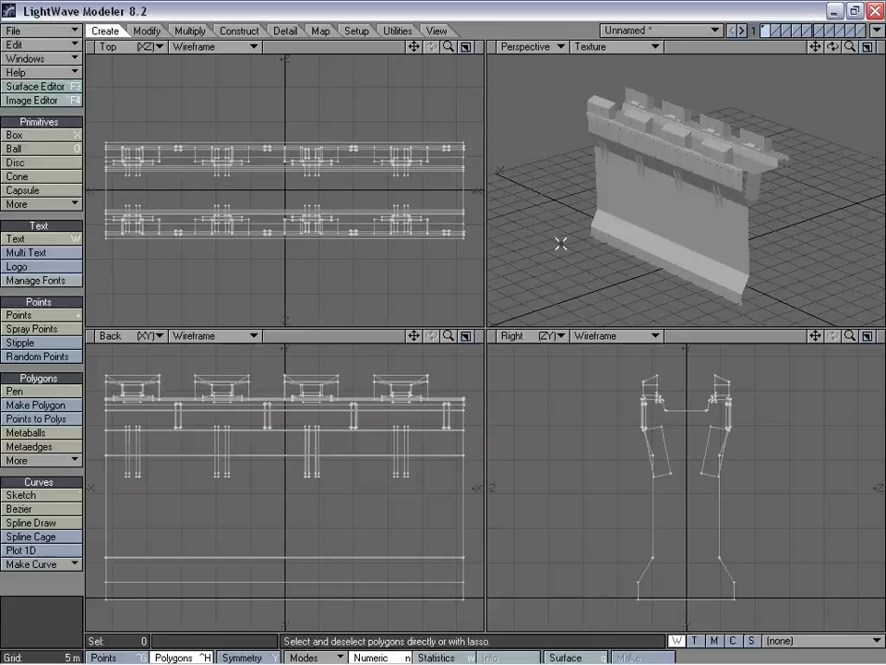
alt+drag(719, 218, 738, 202)
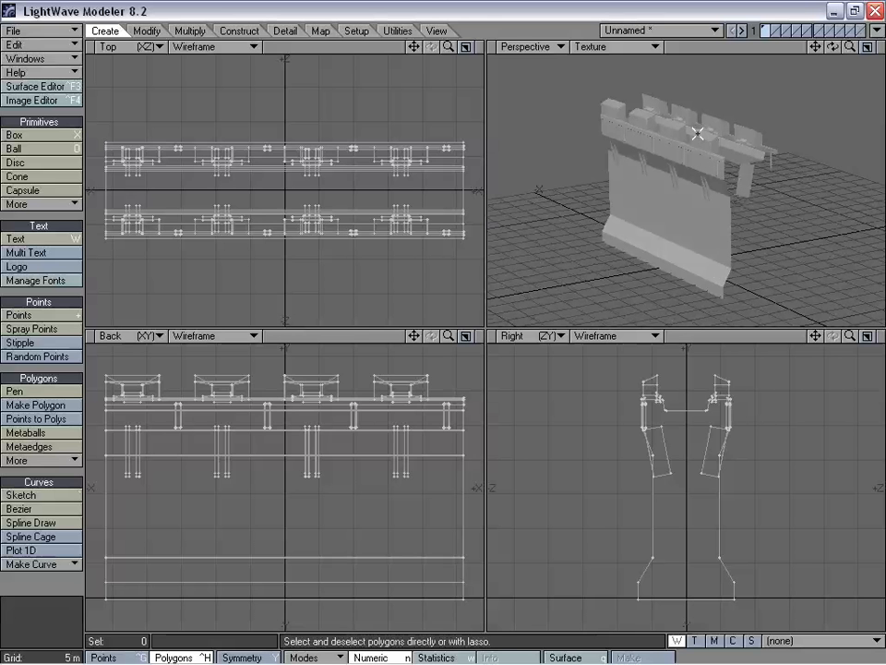
Select the connected battlement and trim polygons along the near side of the wall top and delete them.
drag(817, 337, 859, 413)
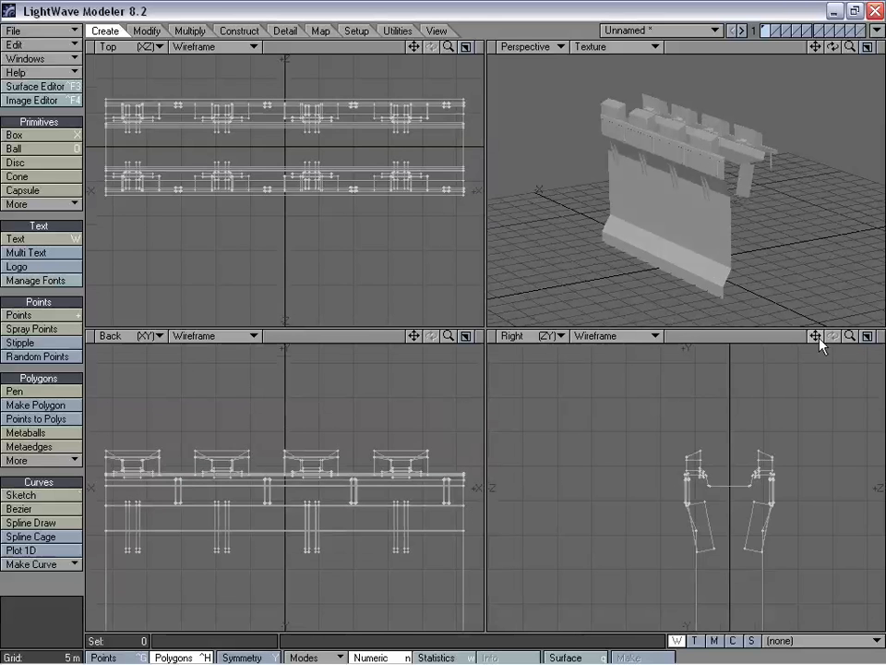
drag(851, 337, 882, 337)
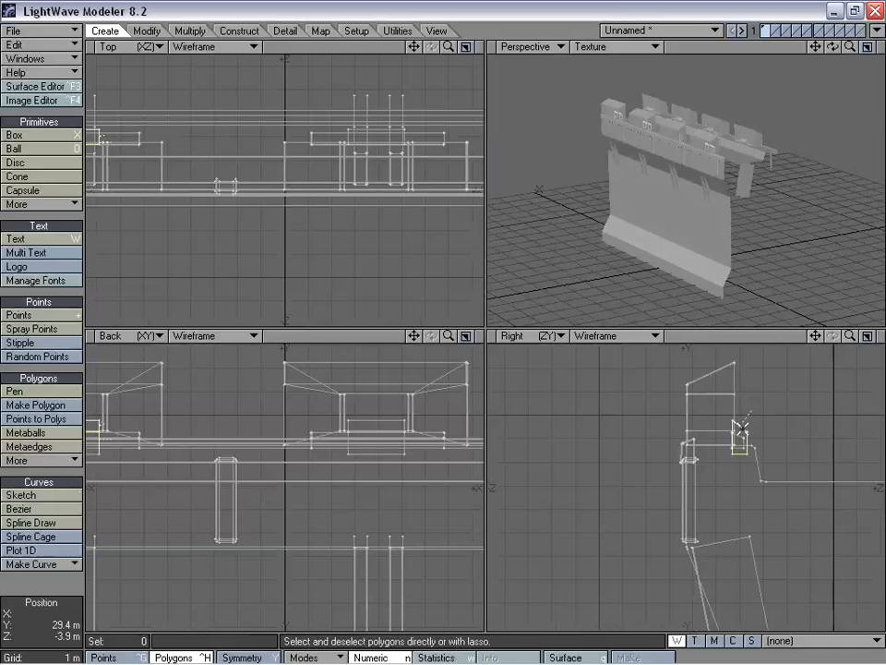
click(731, 433)
key(])
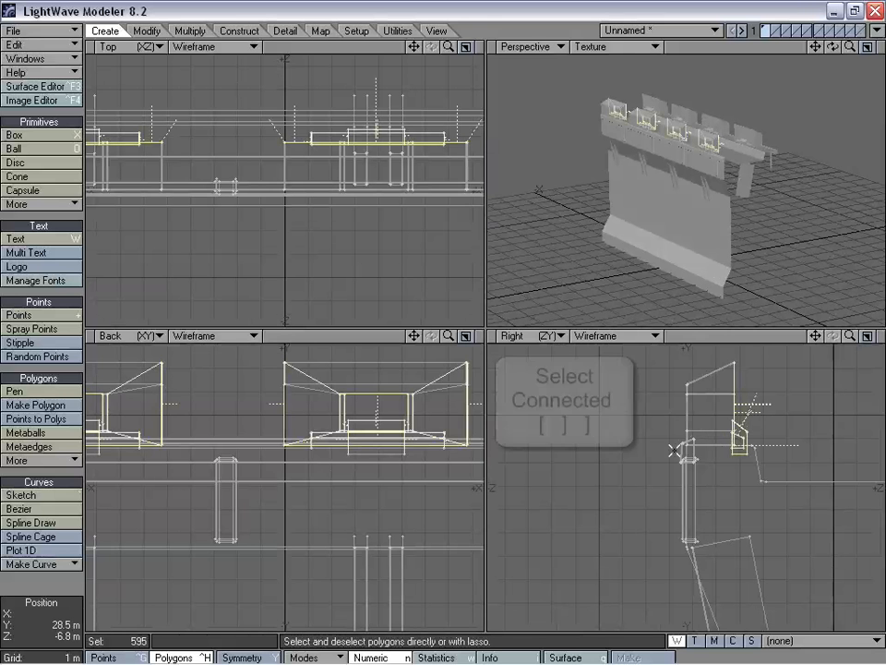
click(681, 459)
key(])
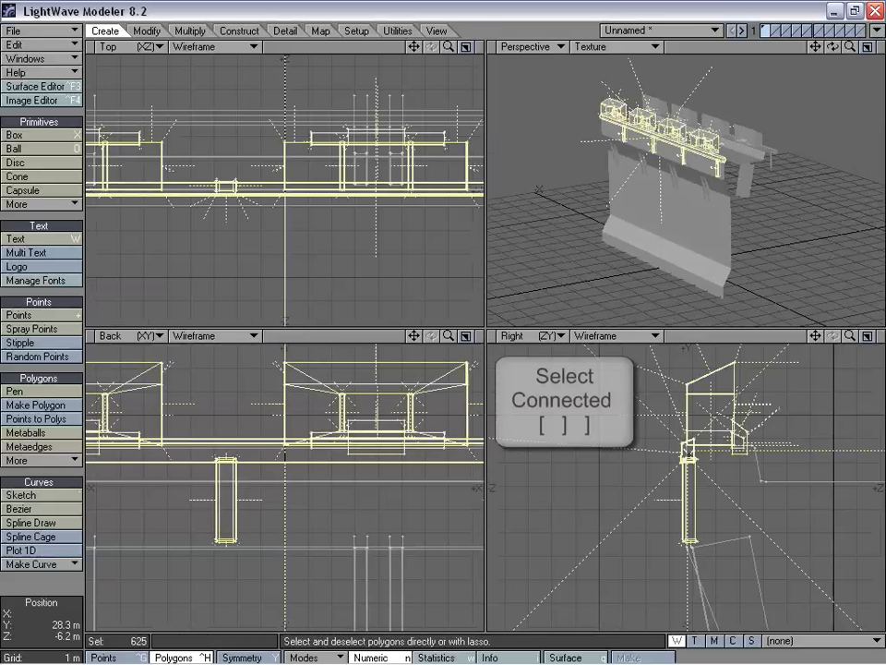
key(Delete)
Delete the matching battlement and trim polygons along the opposite side of the wall top.
drag(815, 336, 601, 338)
click(712, 440)
mouse_move(712, 439)
mouse_down()
mouse_move(748, 424)
mouse_move(763, 458)
mouse_up()
key(])
key(Delete)
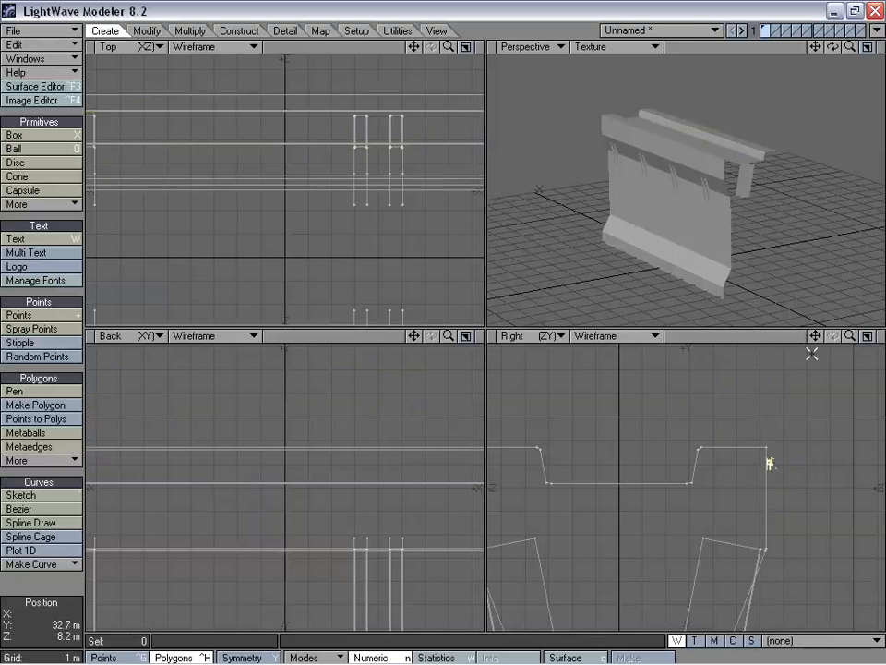
Duplicate the support brackets on both sides of the wall and move the copies along X into the gaps between the originals.
key(a)
mouse_move(815, 336)
mouse_down()
mouse_move(823, 306)
mouse_move(834, 329)
mouse_move(817, 323)
mouse_up()
drag(448, 336, 456, 339)
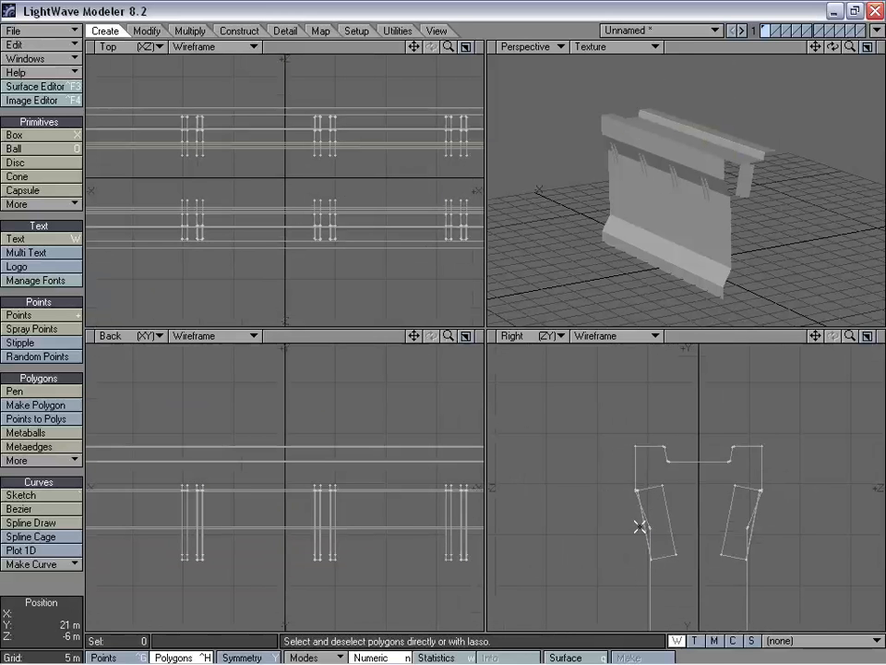
drag(639, 526, 644, 526)
shift+drag(762, 531, 724, 515)
drag(444, 342, 441, 348)
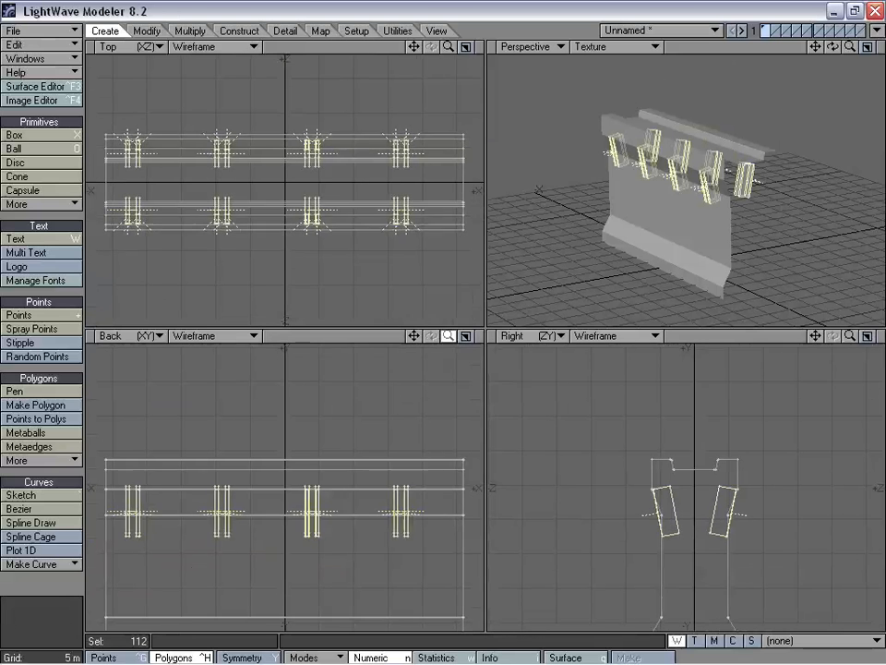
key(c)
key(v)
key(t)
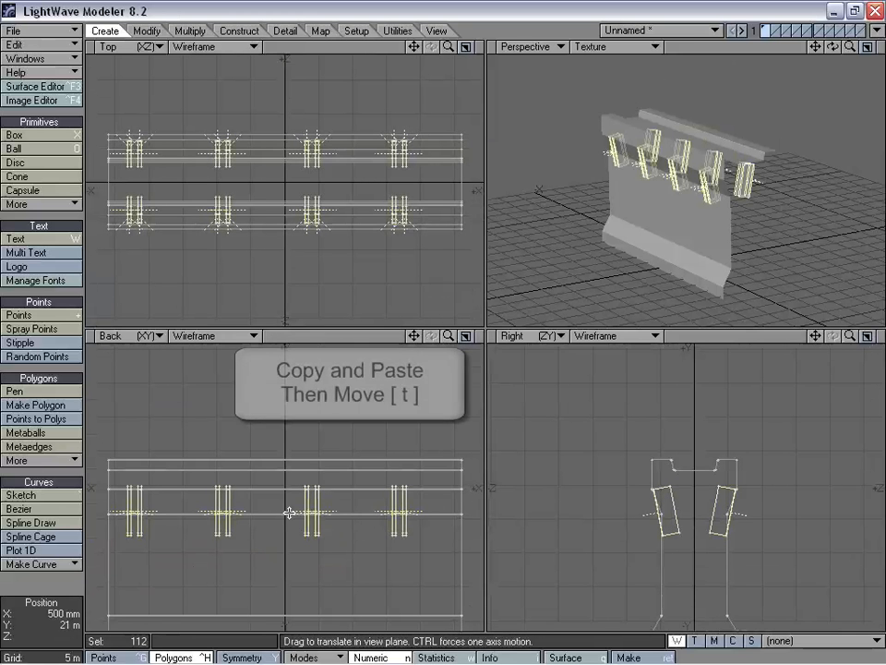
mouse_move(289, 513)
mouse_down()
mouse_move(337, 512)
mouse_move(297, 513)
mouse_up()
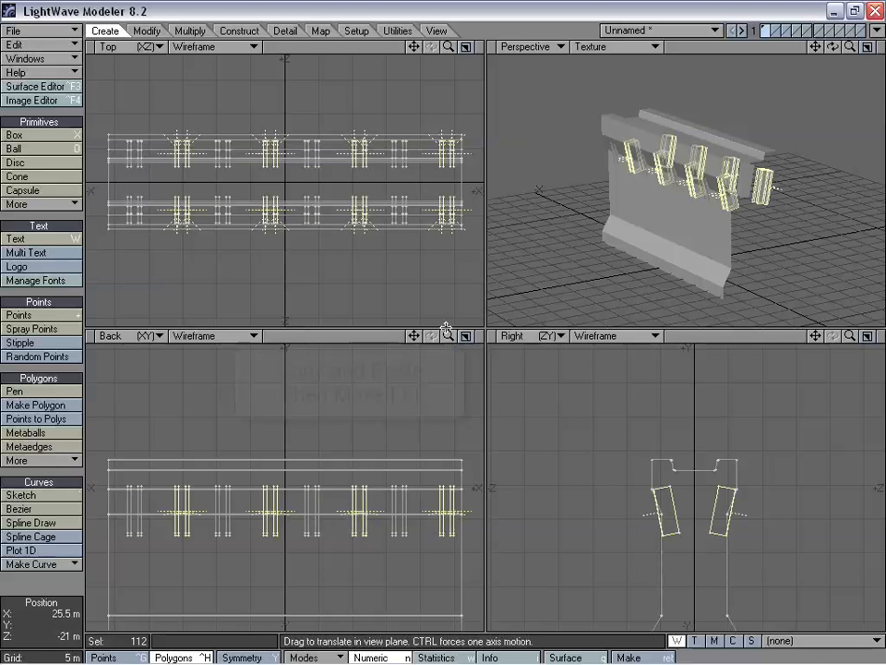
Nudge the copied brackets back slightly along X to even out the spacing, and deselect them.
drag(449, 335, 504, 335)
drag(381, 557, 375, 556)
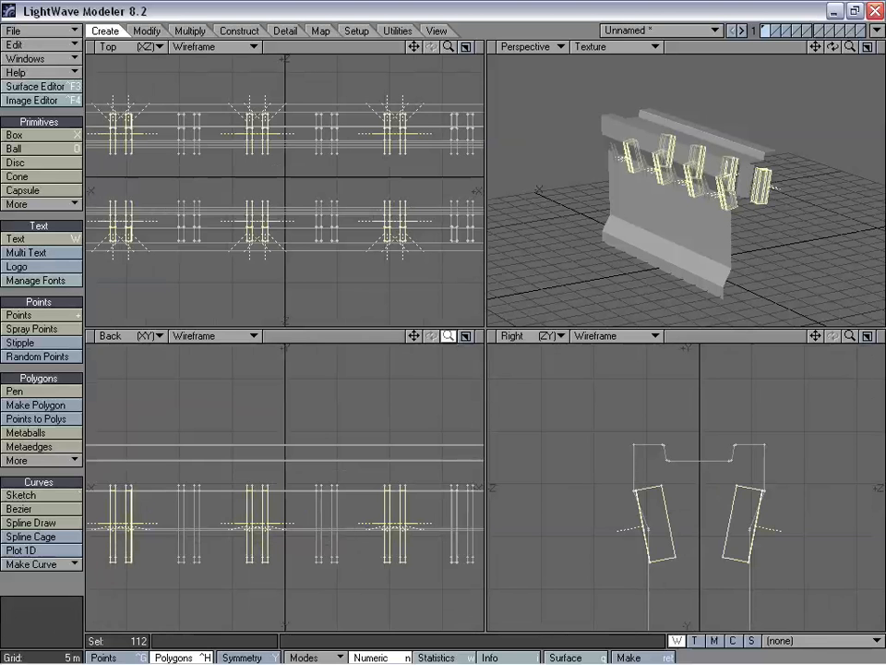
drag(452, 338, 397, 428)
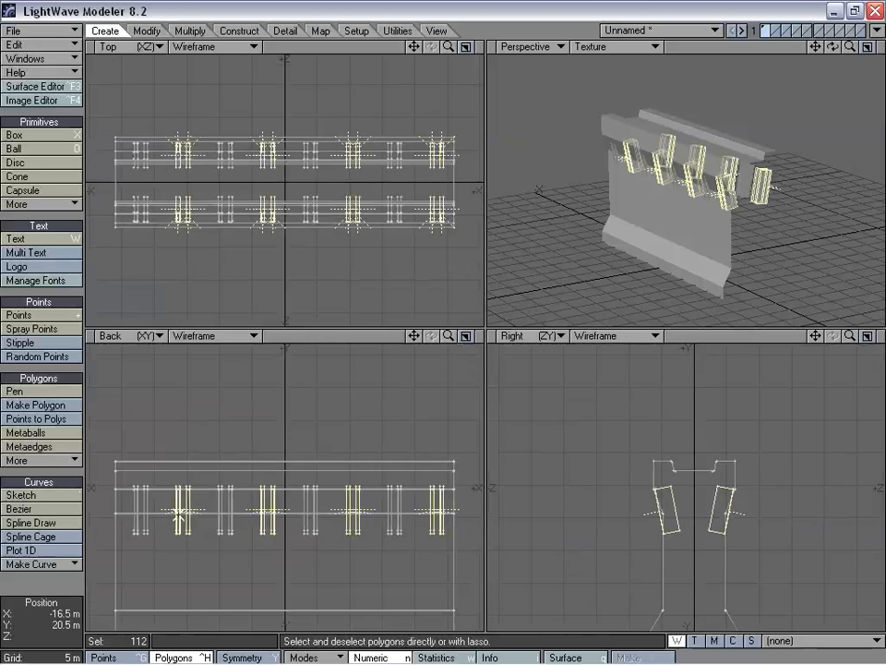
click(79, 580)
Stretch the wall's flared base narrower in depth and remove its bottom face.
alt+drag(692, 183, 655, 176)
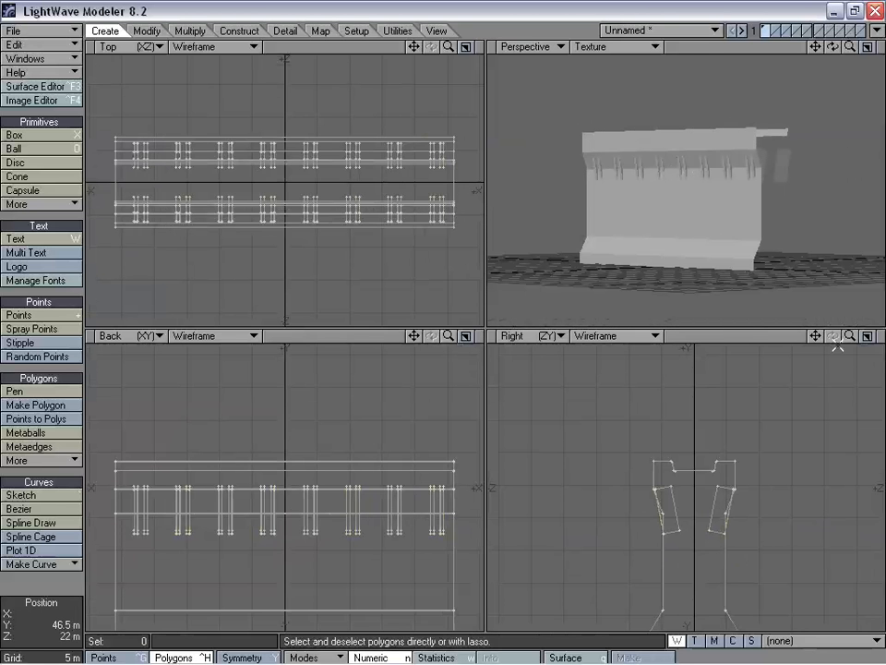
drag(815, 336, 822, 297)
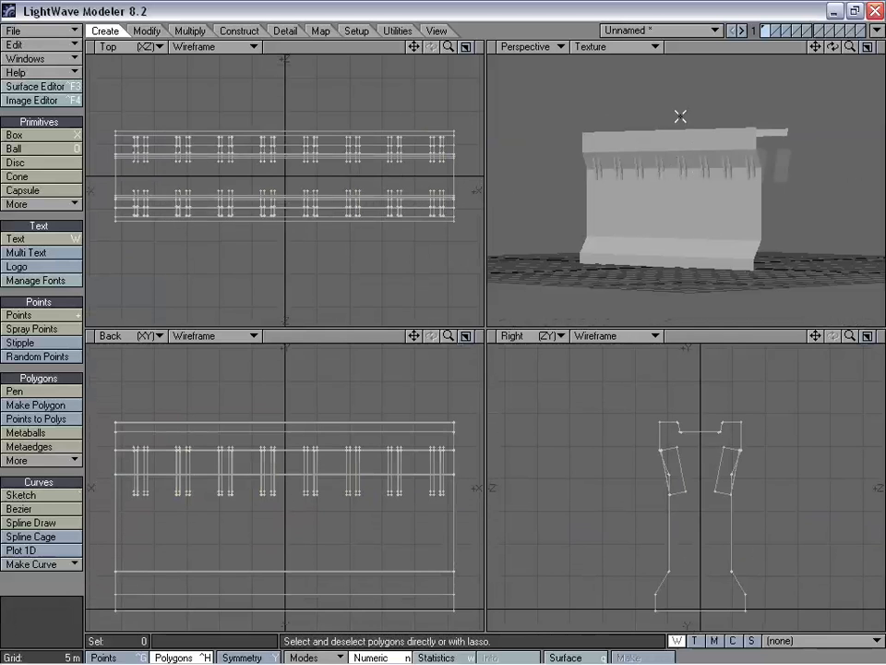
alt+drag(742, 154, 681, 237)
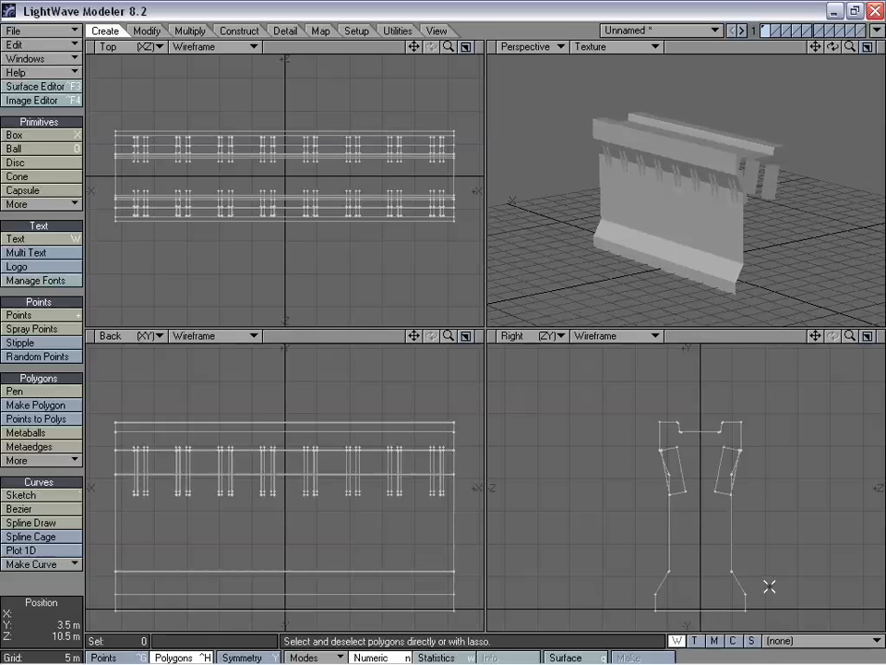
key(h)
drag(694, 580, 751, 610)
key(h)
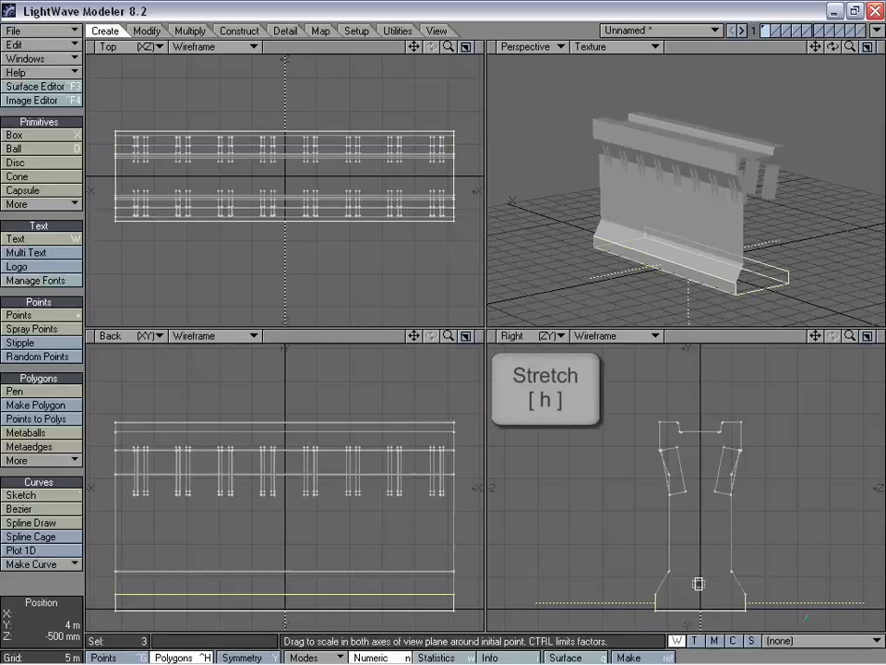
drag(700, 584, 685, 584)
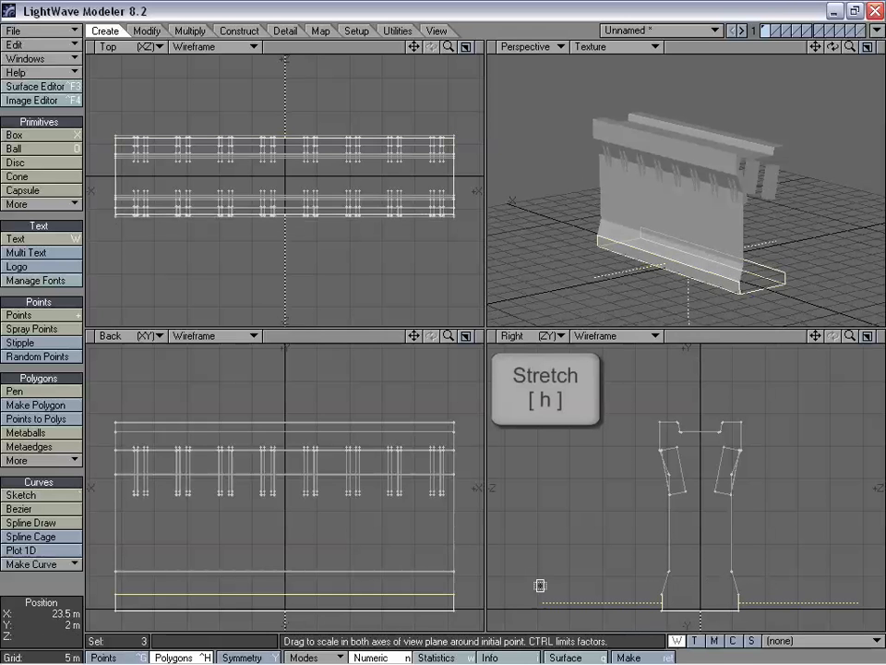
key(space)
alt+drag(702, 305, 735, 213)
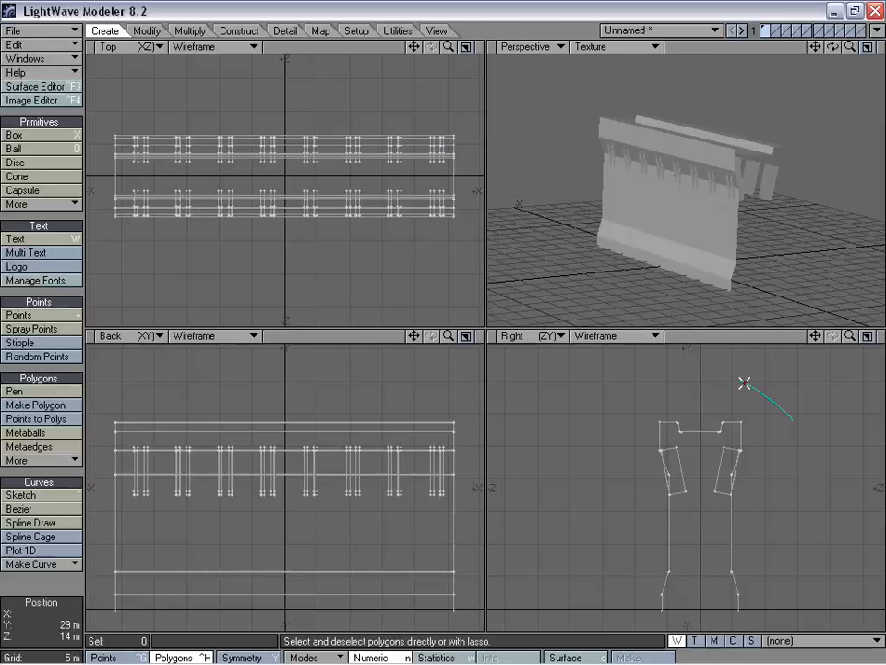
Move the wall's upper section, including the parapet and brackets, straight up by about 9 m.
key(t)
mouse_move(745, 383)
right_down()
mouse_move(684, 530)
mouse_move(754, 487)
right_up()
key(t)
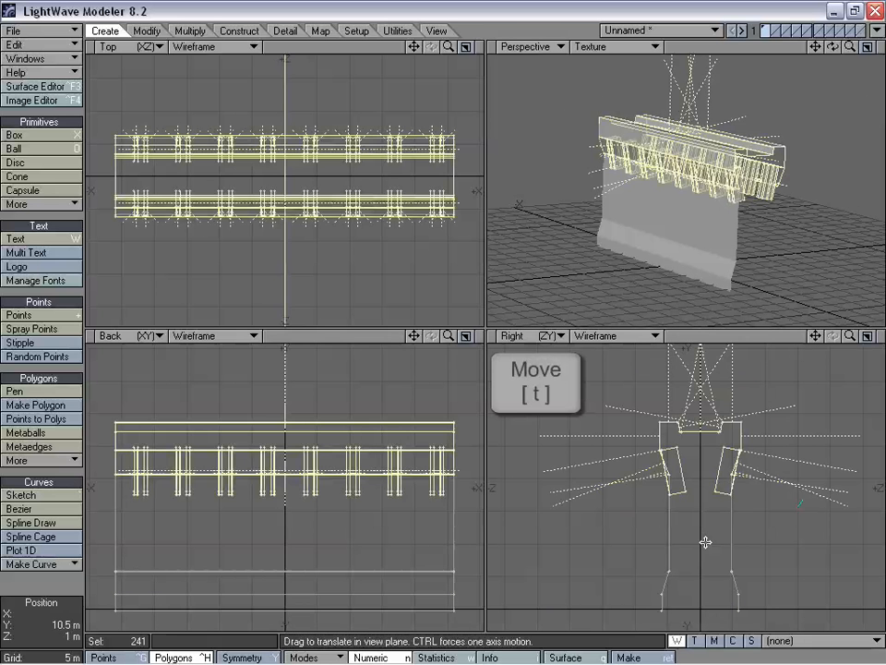
drag(707, 541, 707, 478)
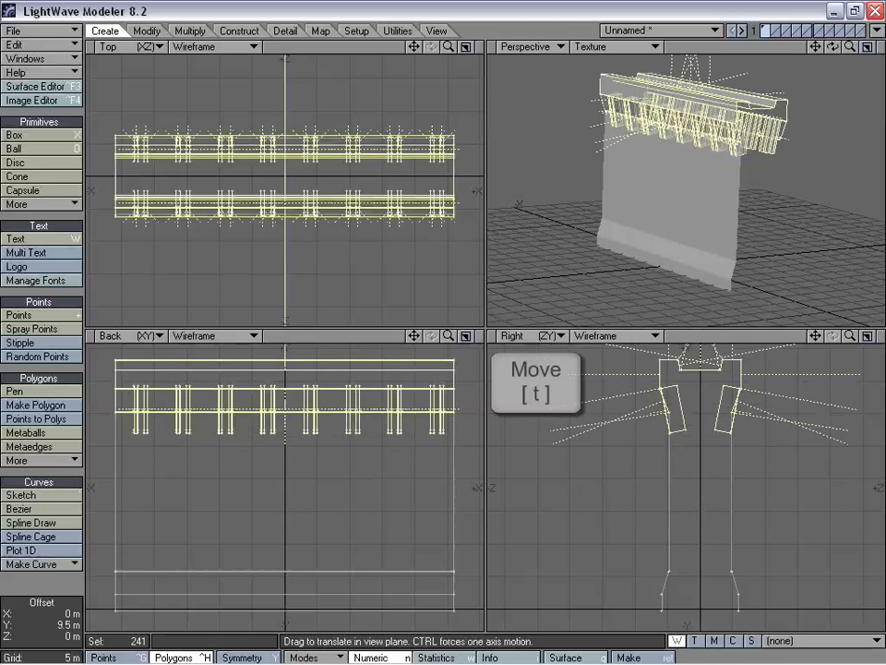
key(space)
click(758, 404)
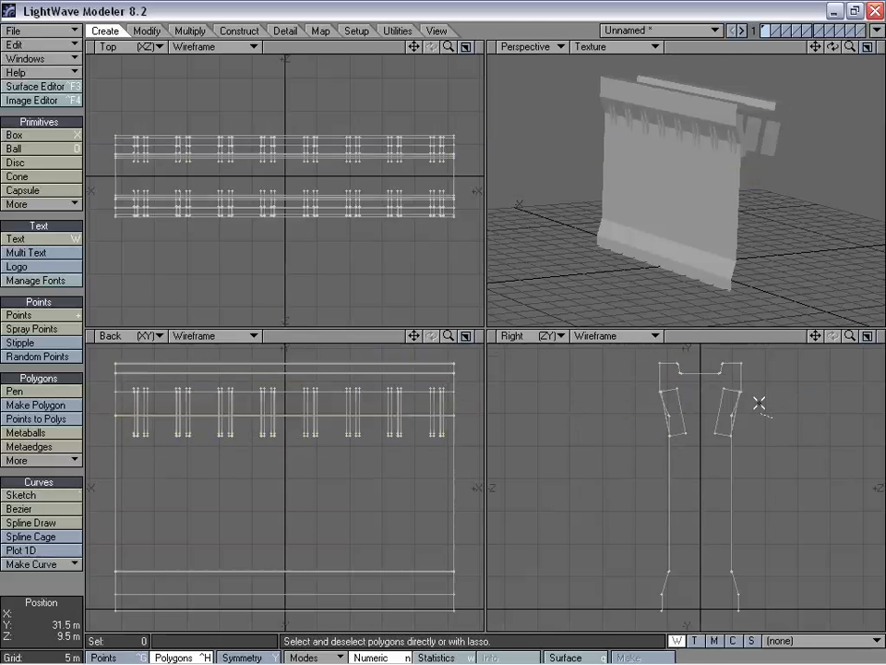
Raise the brackets and the parapet's lower edge slightly to make the parapet band shorter.
drag(815, 336, 818, 370)
alt+drag(683, 216, 767, 212)
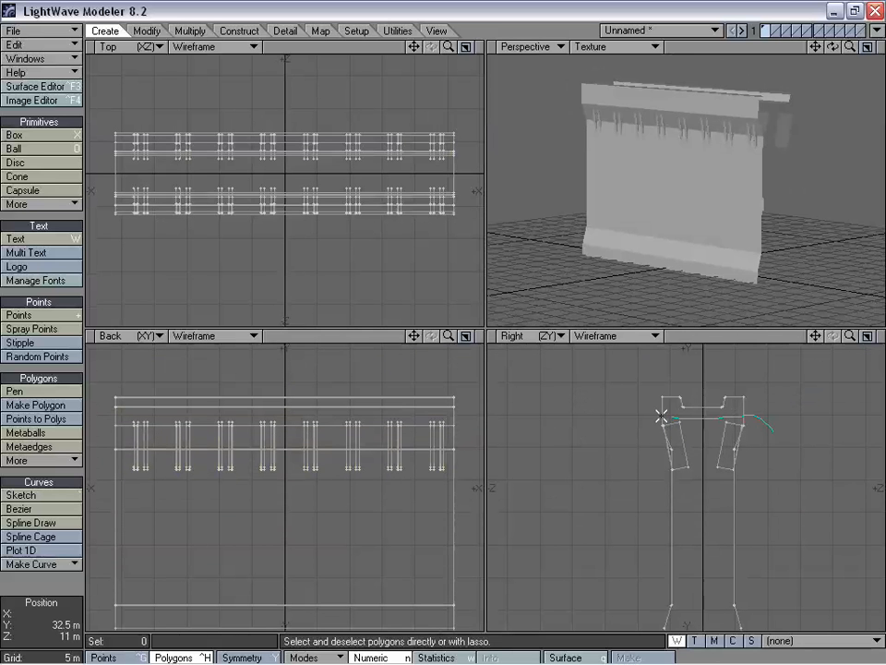
right_drag(786, 443, 780, 432)
key(t)
drag(706, 482, 705, 472)
key(space)
mouse_move(733, 368)
right_down()
mouse_move(680, 598)
mouse_move(784, 498)
right_up()
With the wall as a background reference, start a flat box above the wall top on the second layer and reduce its segments.
alt+drag(738, 240, 759, 141)
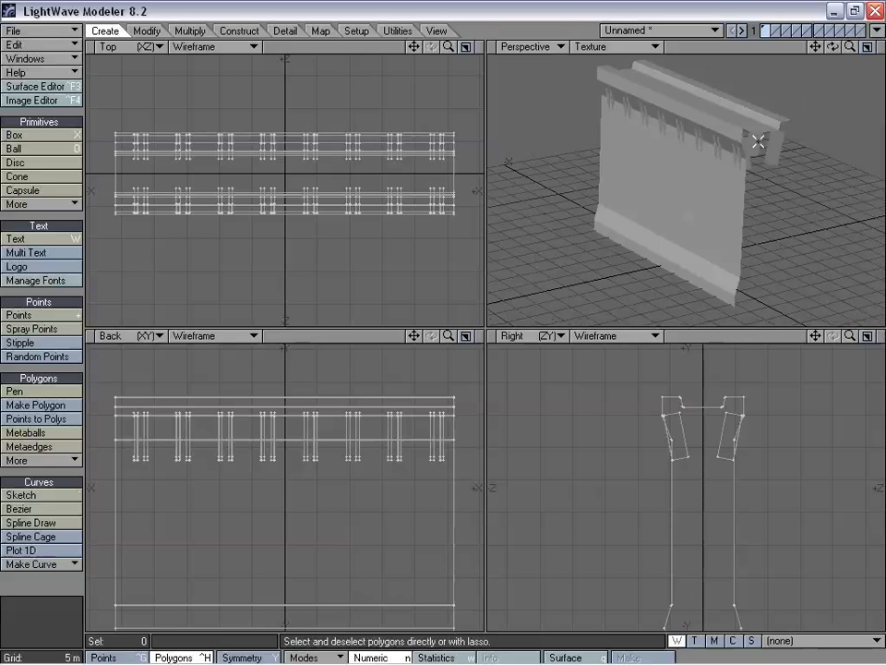
click(777, 27)
click(768, 34)
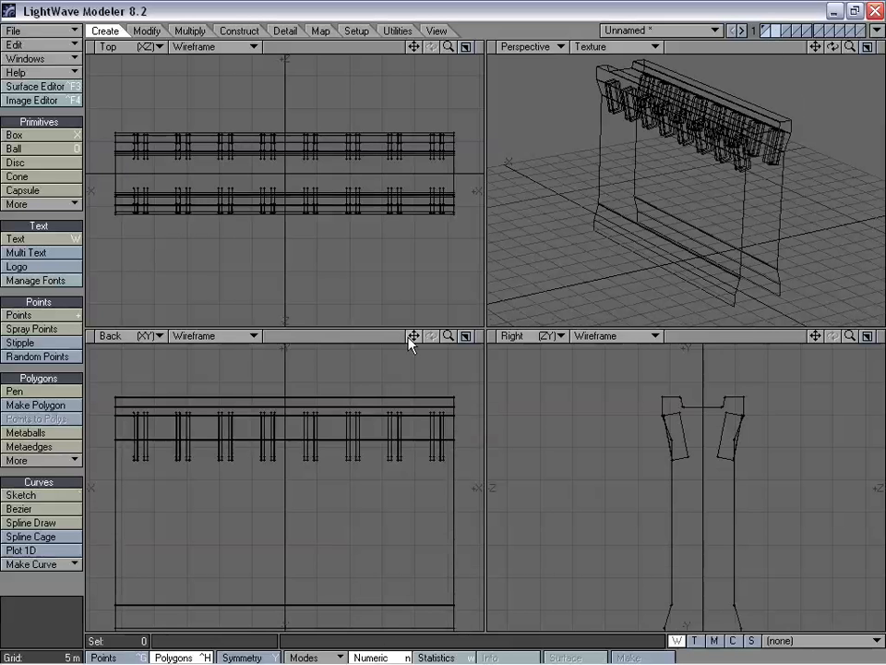
drag(412, 336, 416, 328)
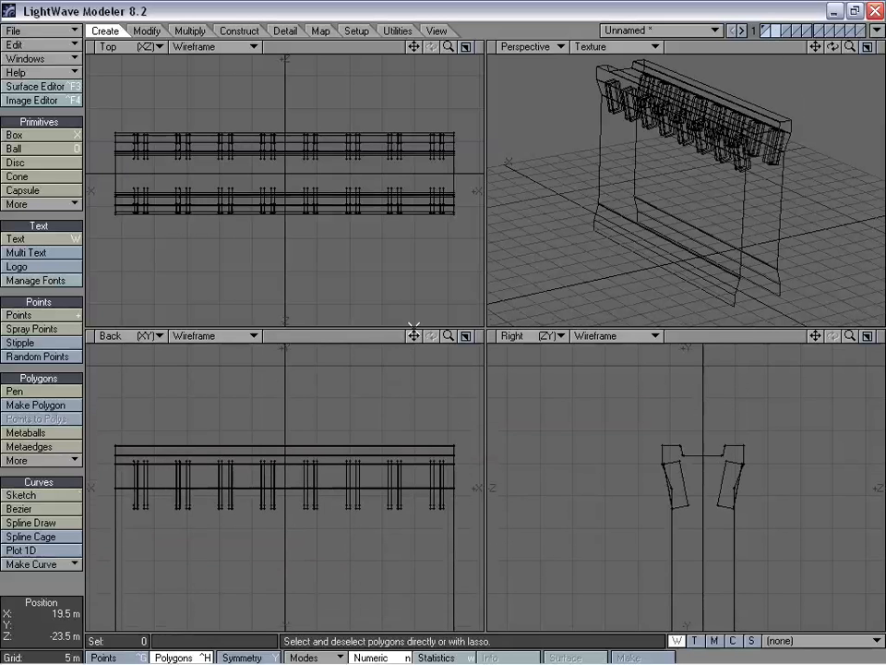
click(37, 135)
drag(111, 386, 456, 444)
key(Left)
key(Left)
key(Left)
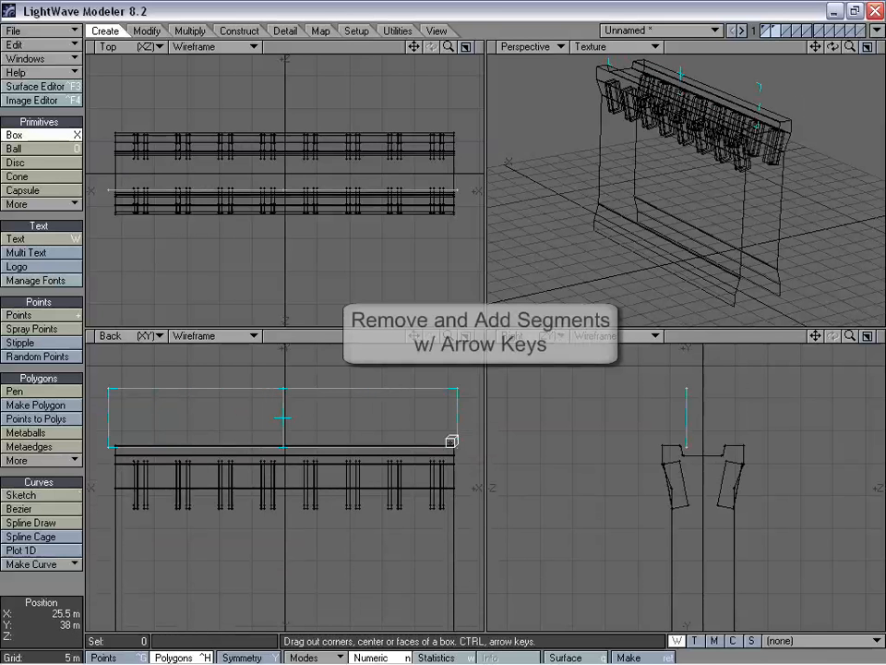
Fit the box's ends to the wall's length and extend its depth to the full width of the wall top.
drag(111, 429, 116, 427)
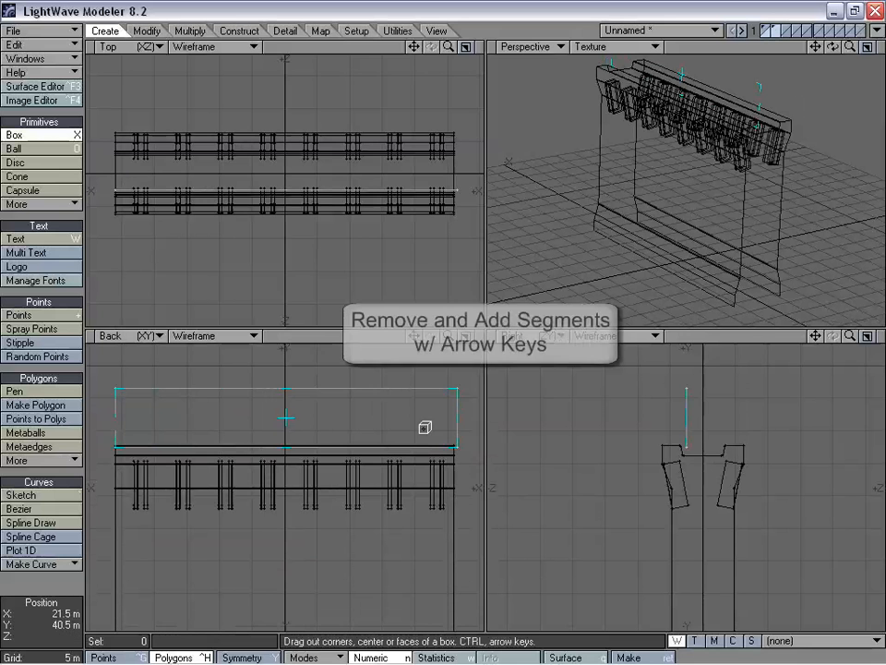
drag(458, 422, 454, 421)
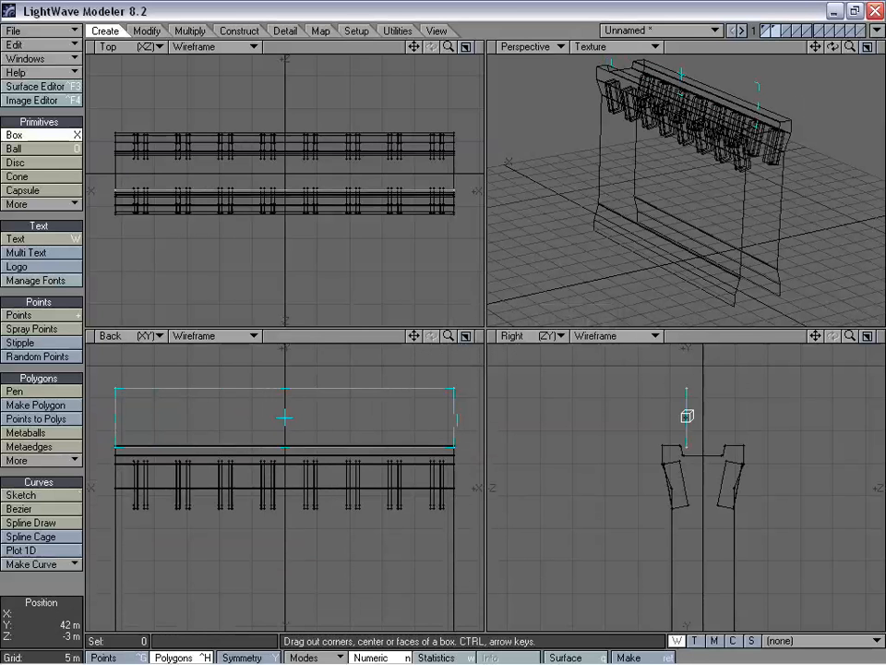
drag(687, 416, 743, 418)
click(665, 419)
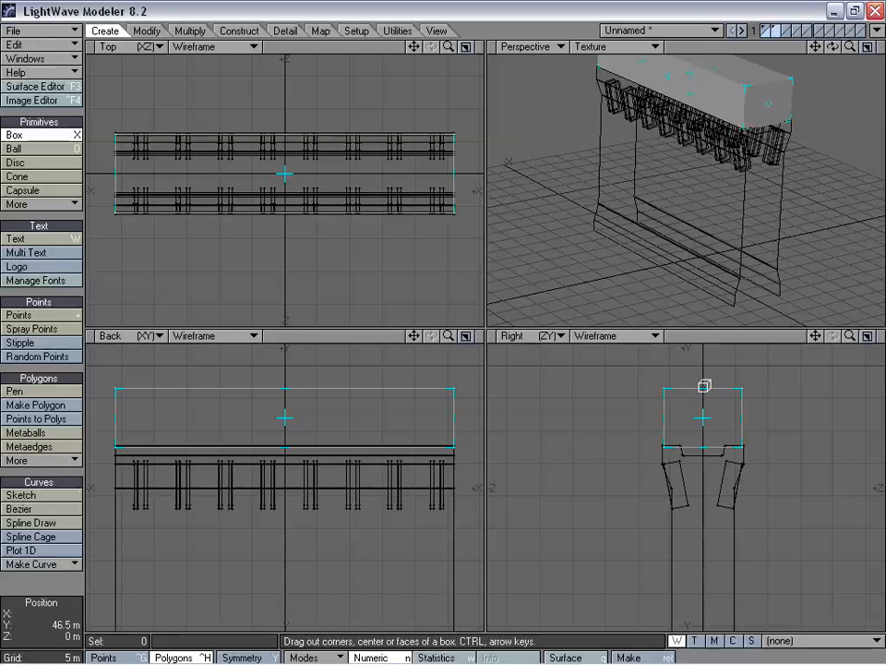
Adjust the height of the box's top face so it stands slightly lower than first drawn, and finish the box.
drag(704, 385, 704, 368)
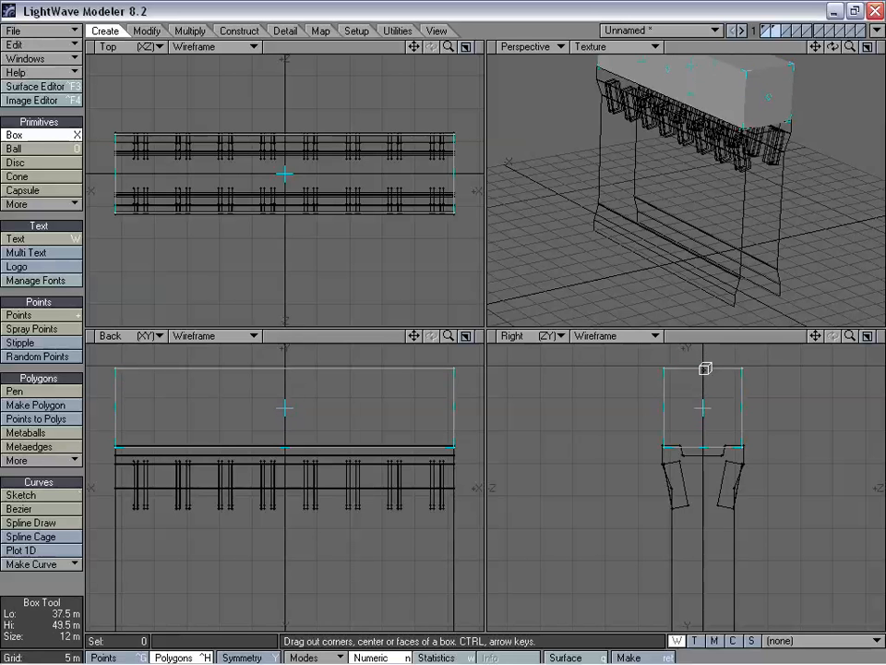
alt+drag(715, 240, 717, 211)
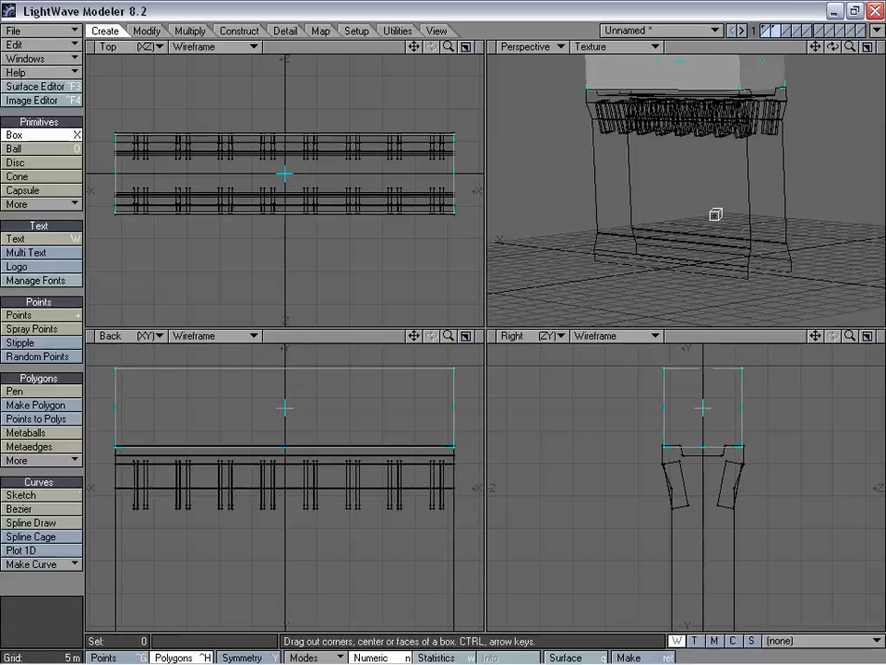
drag(712, 368, 705, 392)
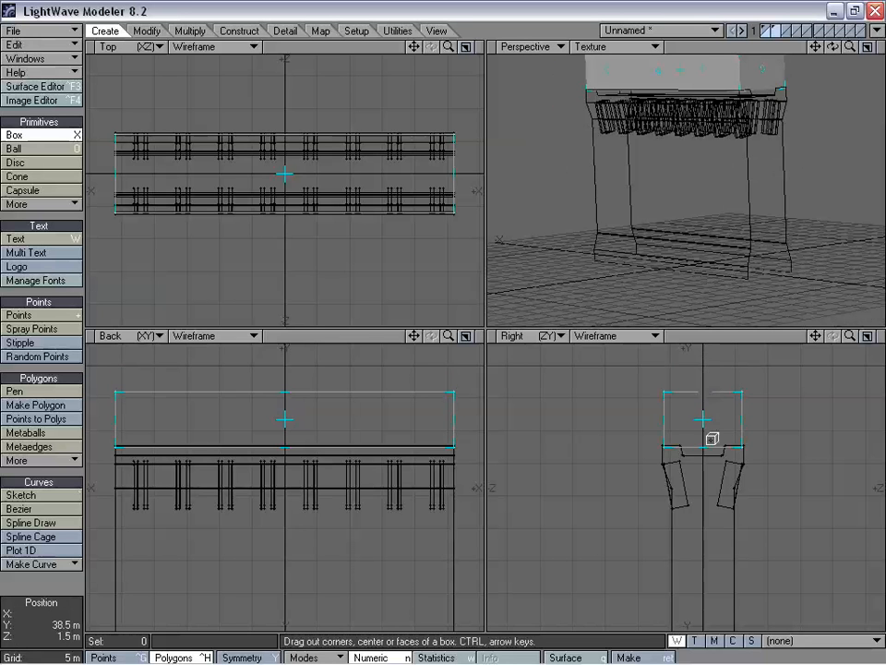
key(space)
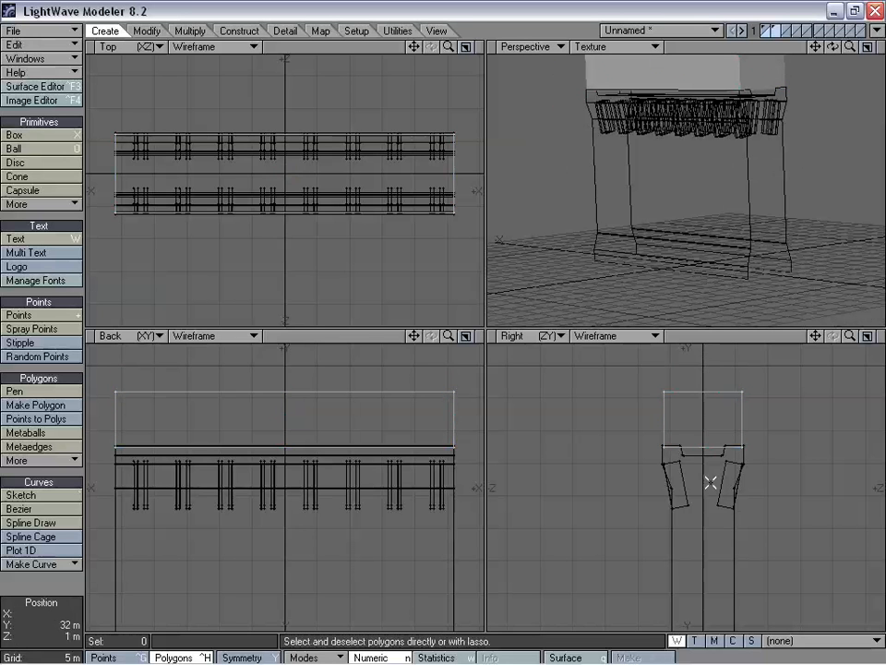
Paste a copy of the box into the third layer and show the wall and the original box behind it for reference.
click(785, 29)
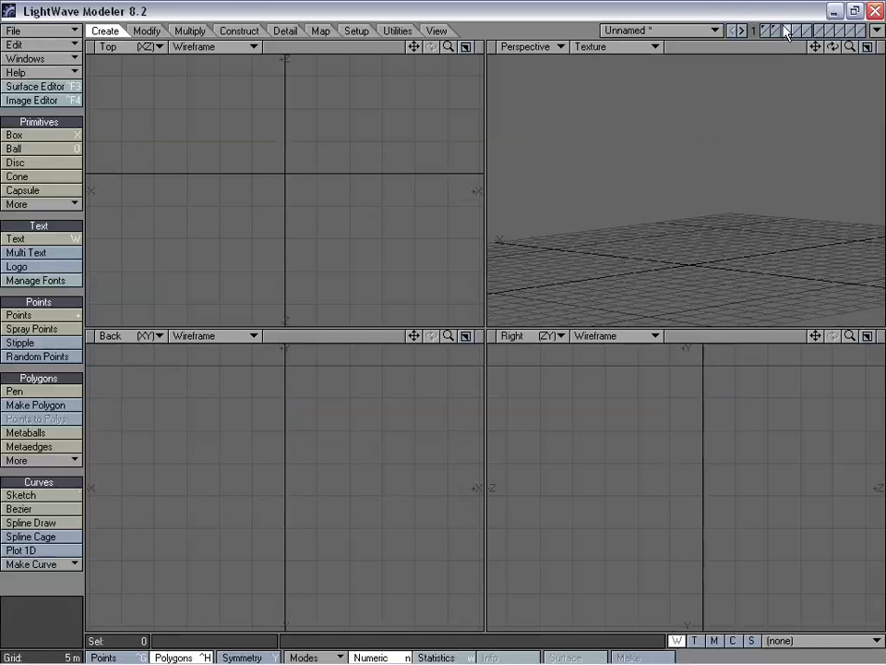
key(ctrl+v)
click(776, 36)
shift+click(766, 36)
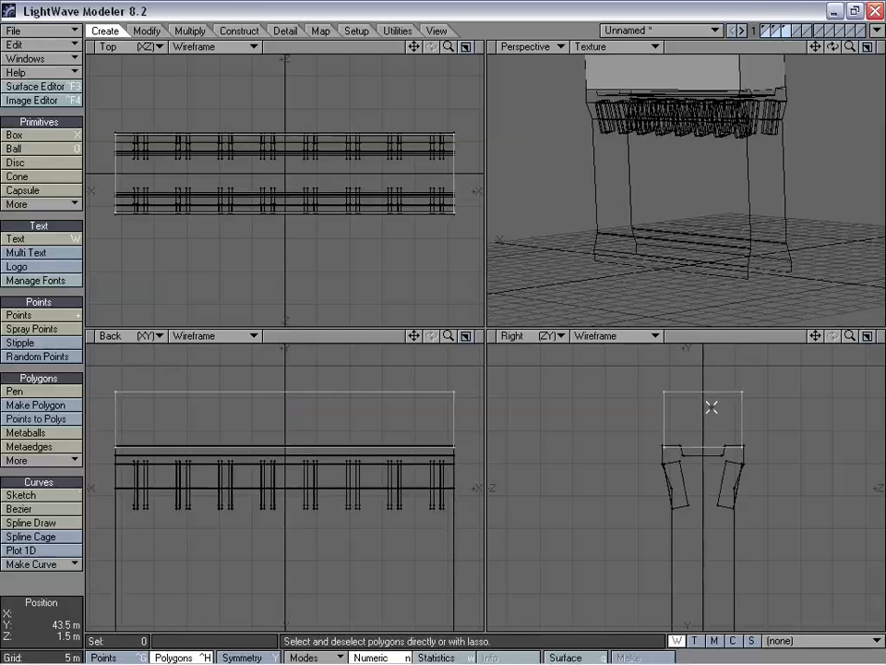
Stretch the copied box narrower in depth, taller than the original, and long enough to extend past both of its ends.
key(h)
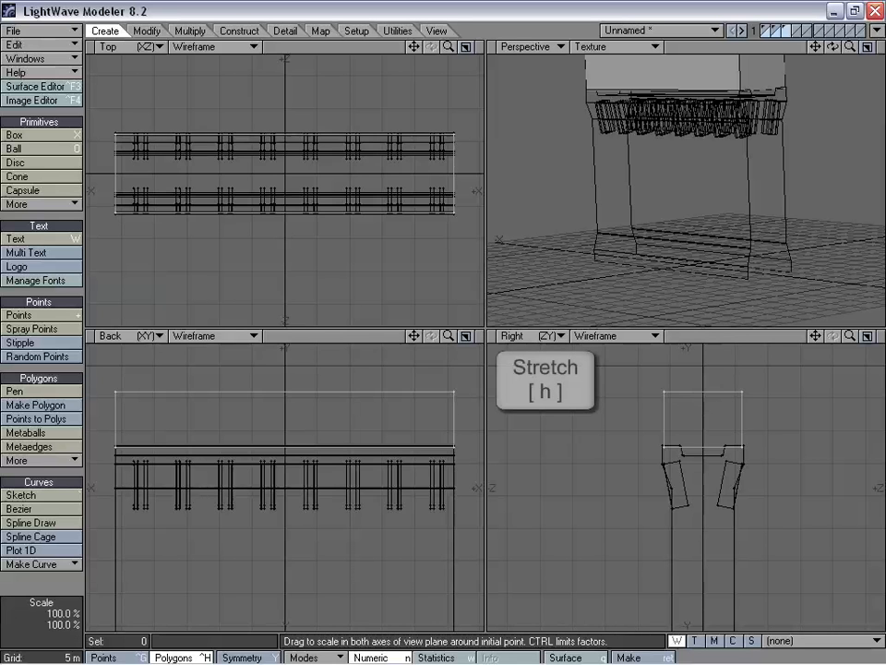
mouse_move(702, 414)
ctrl+mouse_down()
mouse_move(685, 414)
mouse_move(703, 403)
mouse_move(702, 390)
mouse_move(709, 413)
mouse_move(701, 413)
ctrl+mouse_up()
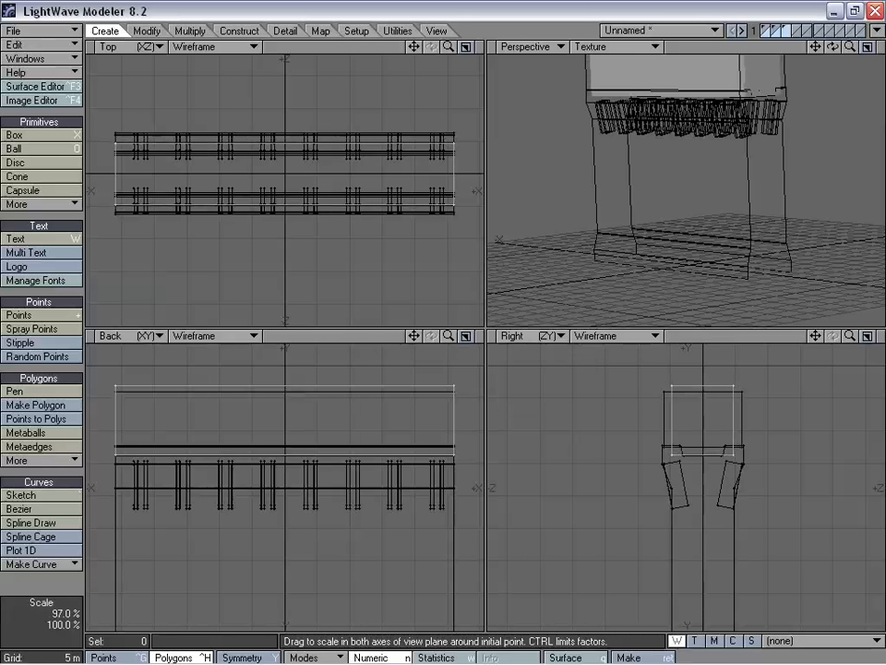
alt+drag(682, 159, 627, 182)
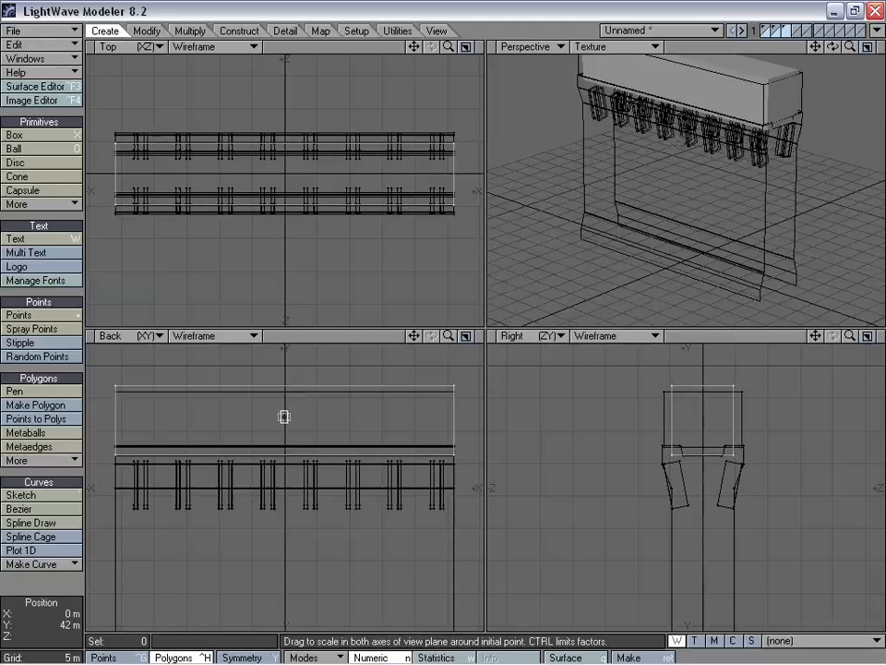
drag(285, 416, 299, 409)
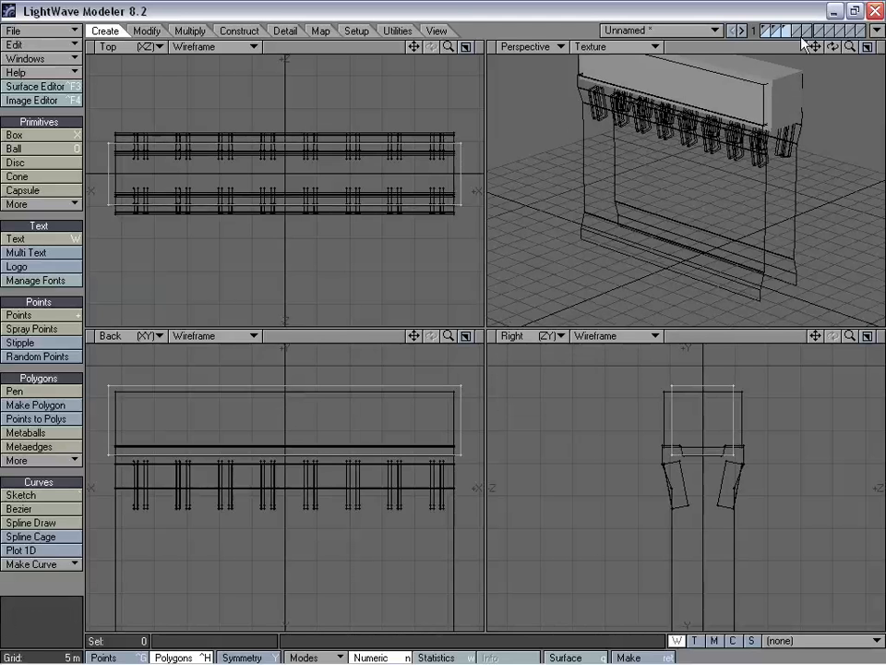
Subtract the stretched copy from the original box on the second layer with a Boolean operation.
click(774, 27)
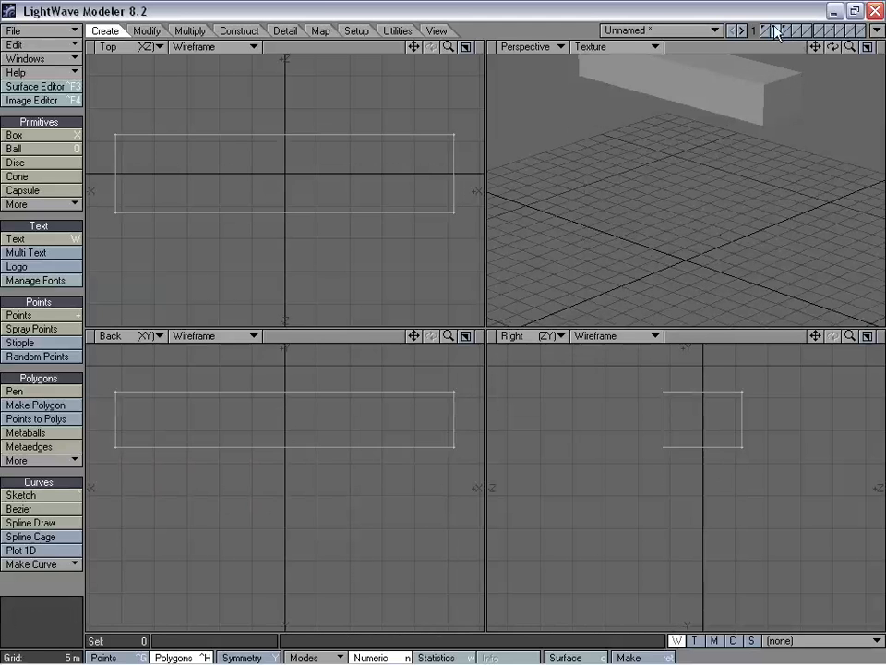
click(785, 35)
key(shift+b)
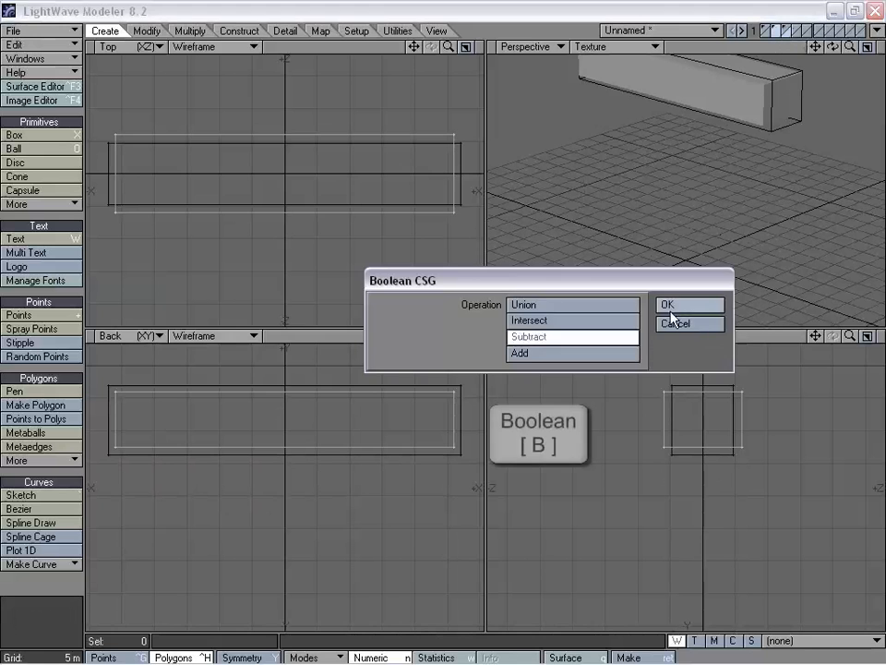
click(668, 310)
alt+drag(675, 299, 775, 94)
Delete the cutter box from the third layer and merge the points of the two side walls with automatic range.
click(784, 27)
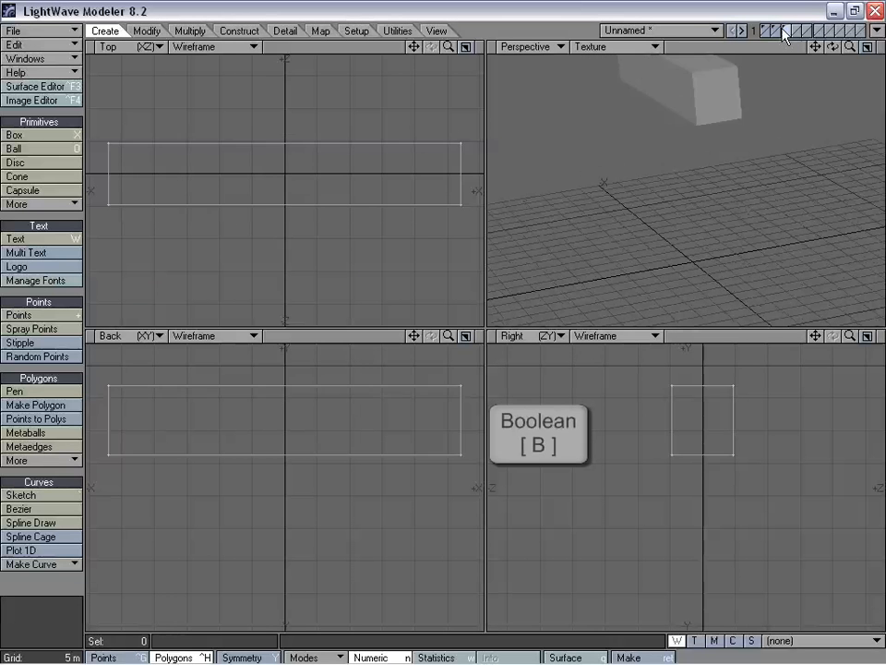
key(Delete)
click(775, 27)
key(m)
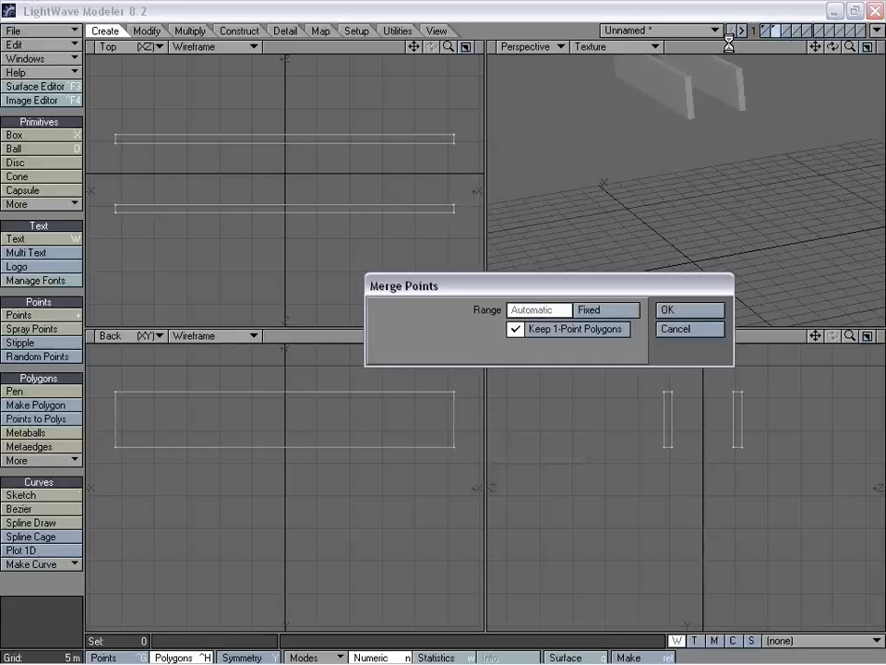
key(Return)
key(a)
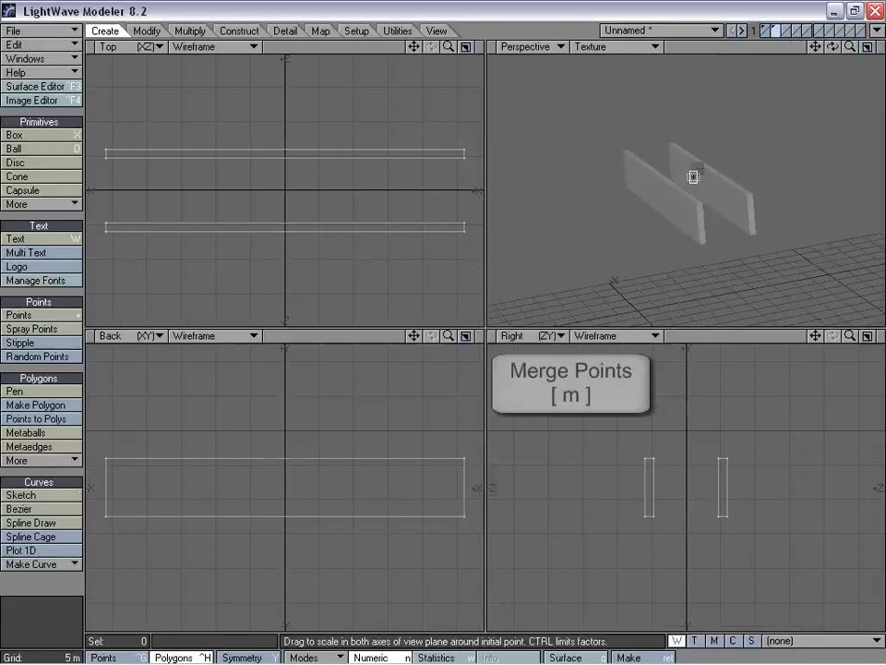
alt+drag(692, 176, 752, 192)
shift+click(766, 27)
alt+drag(751, 97, 719, 224)
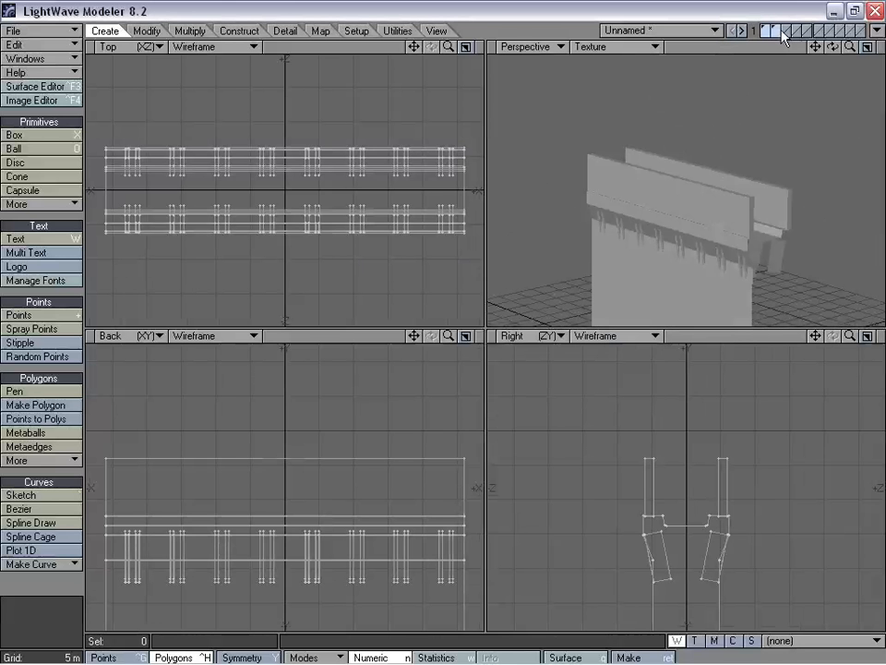
With the castle wall as background, select the upper points of the side wall on the +Z side and raise them so it stands taller.
click(782, 30)
click(773, 36)
click(767, 34)
click(775, 27)
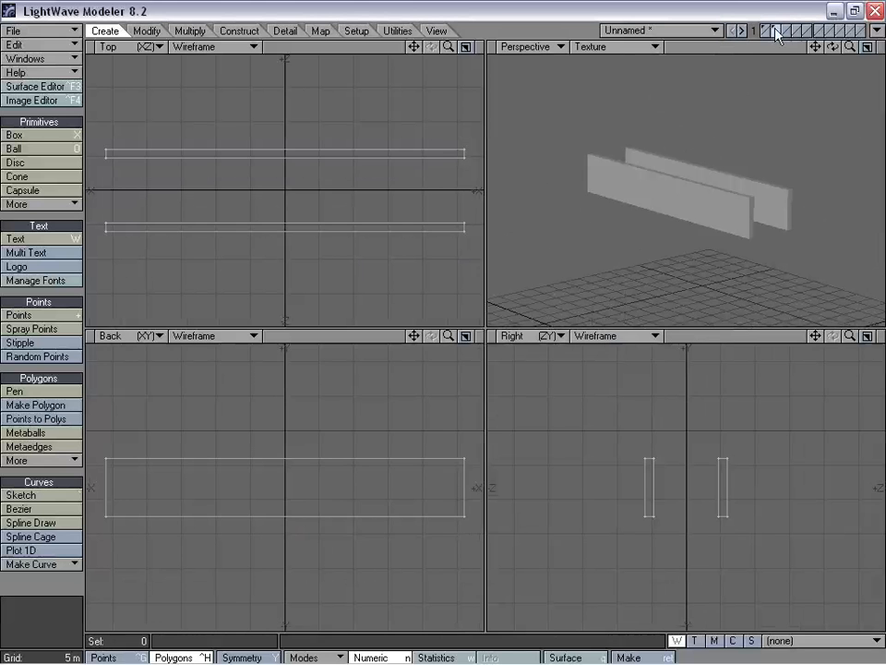
click(765, 35)
key(ctrl+g)
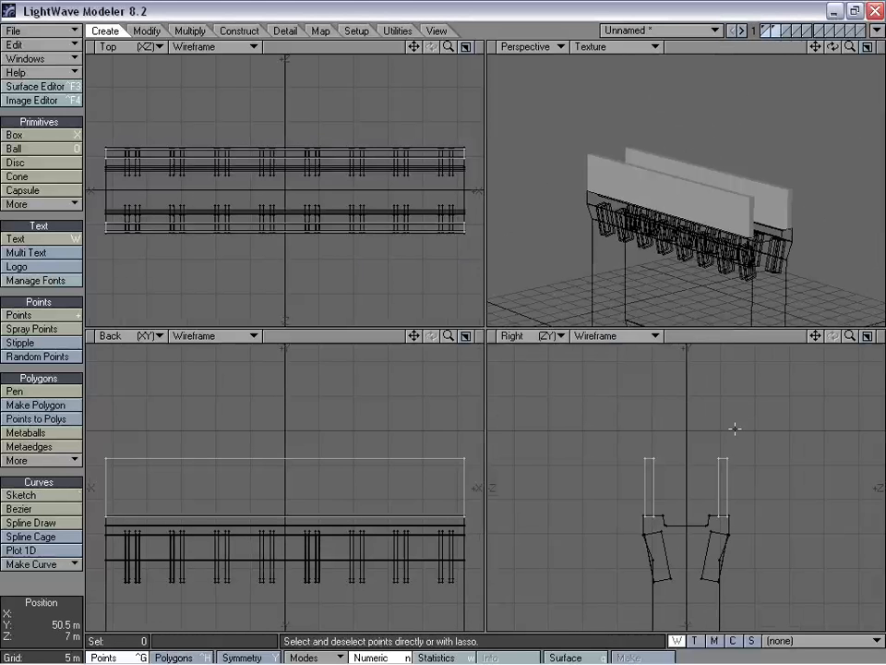
right_drag(742, 509, 751, 507)
key(t)
mouse_move(722, 471)
mouse_down()
mouse_move(721, 446)
mouse_move(722, 454)
mouse_up()
key(space)
key(slash)
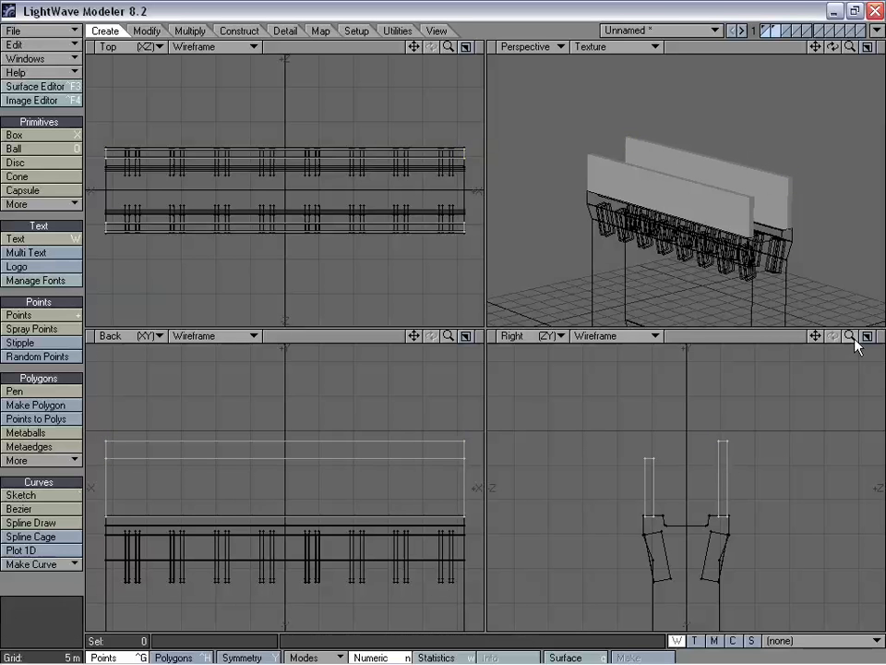
On the third layer, draw a flat box 500 mm thick above the two side walls, overhanging the shorter one.
click(786, 35)
click(774, 27)
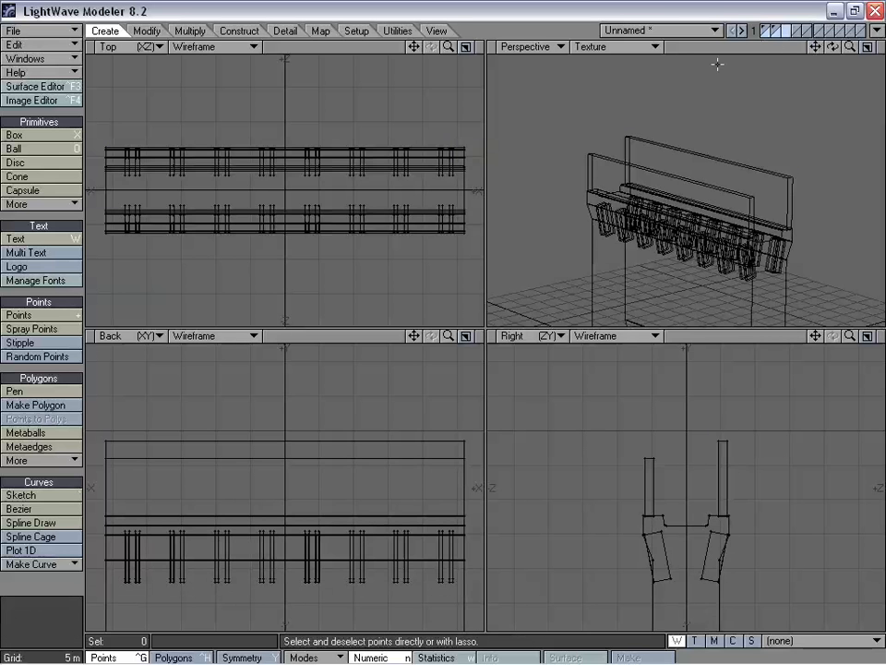
click(27, 136)
drag(620, 421, 731, 425)
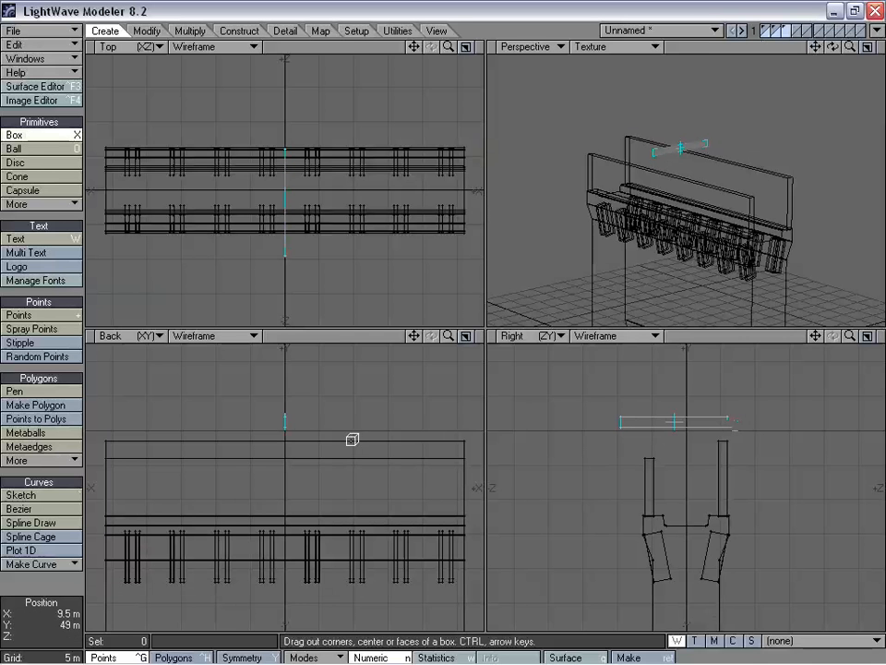
click(675, 423)
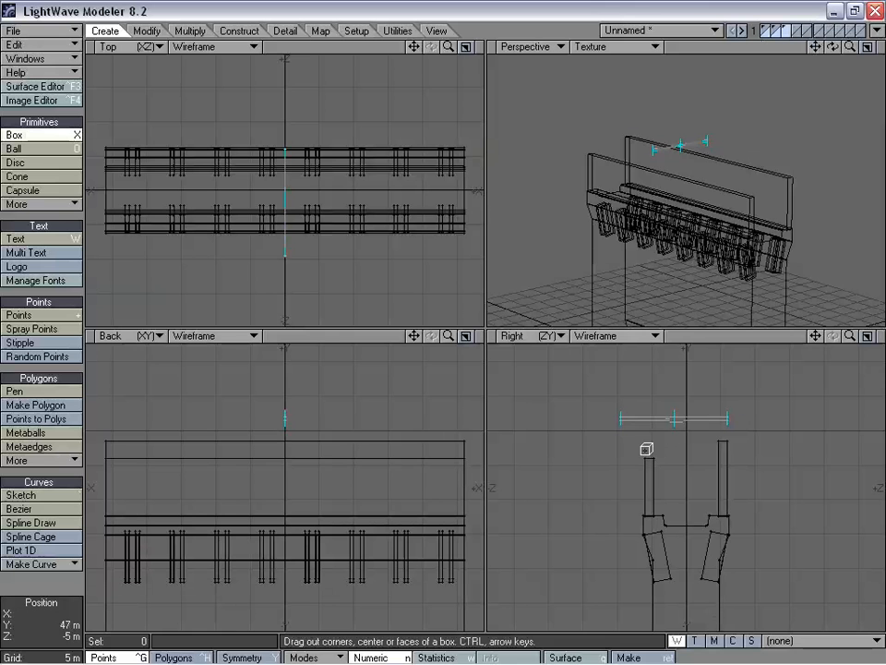
drag(677, 423, 675, 424)
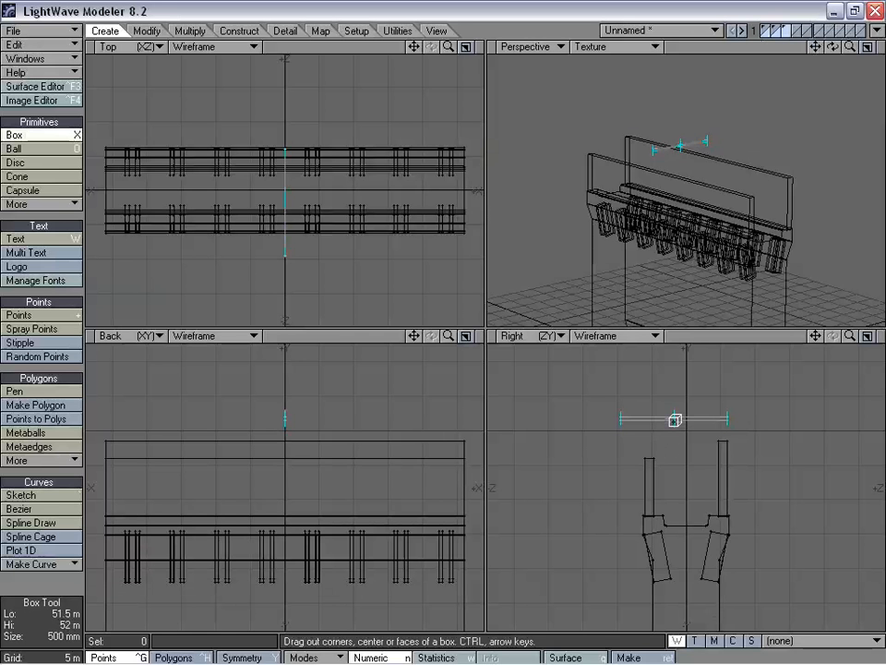
Extend the flat roof box along X to both ends of the wall and finish it.
drag(285, 420, 469, 420)
drag(324, 418, 108, 421)
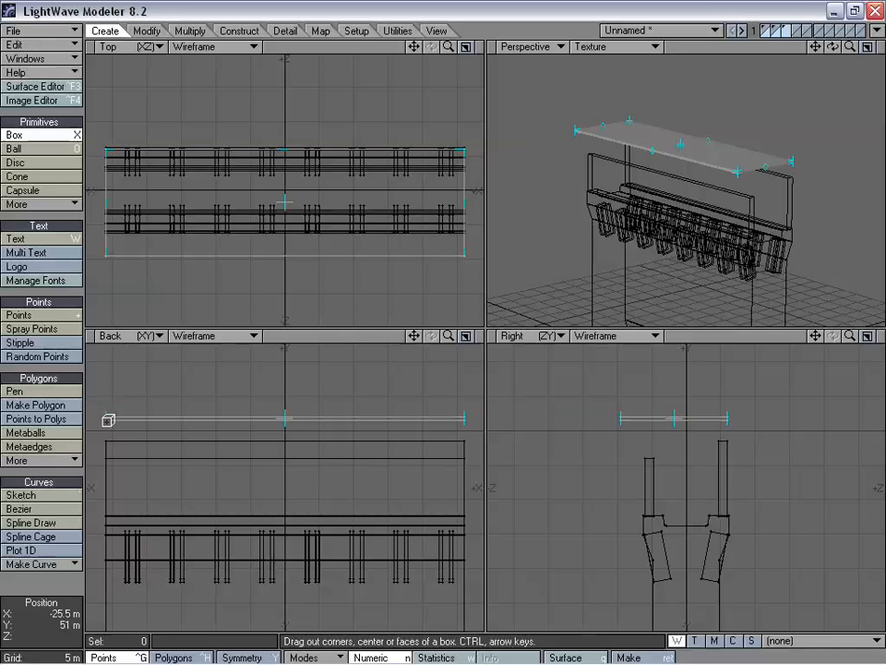
key(space)
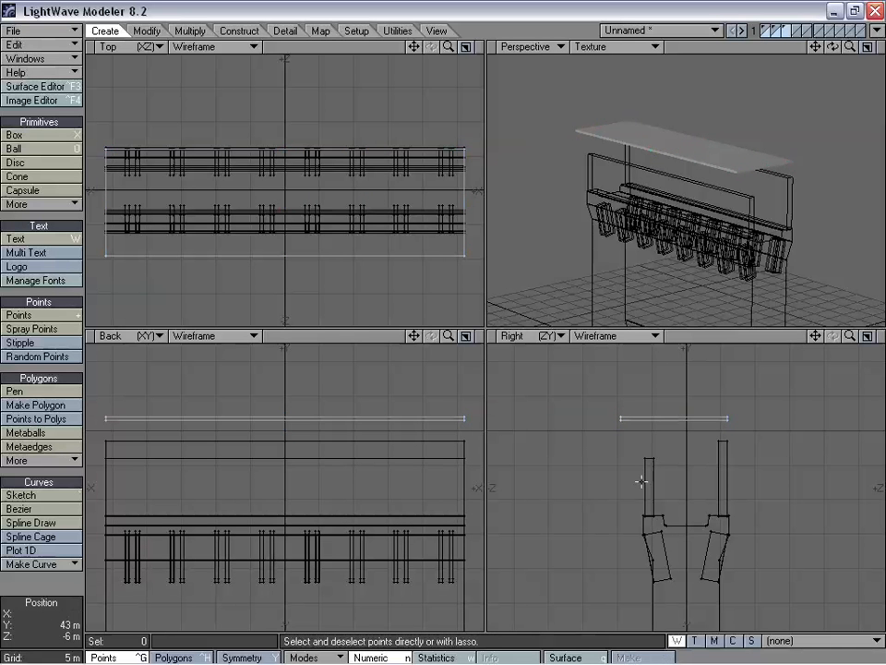
Lower the roof box, centre it over the side walls, tilt it 13° to slope between them, and settle it onto their tops.
key(t)
mouse_move(702, 434)
mouse_down()
mouse_move(701, 461)
mouse_move(713, 462)
mouse_move(684, 448)
mouse_move(704, 448)
mouse_up()
key(y)
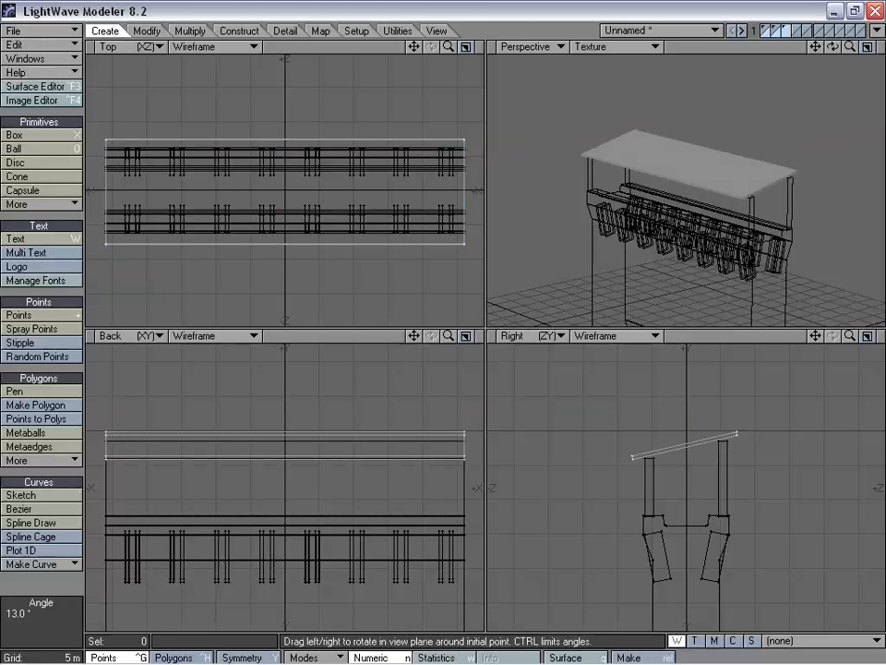
key(t)
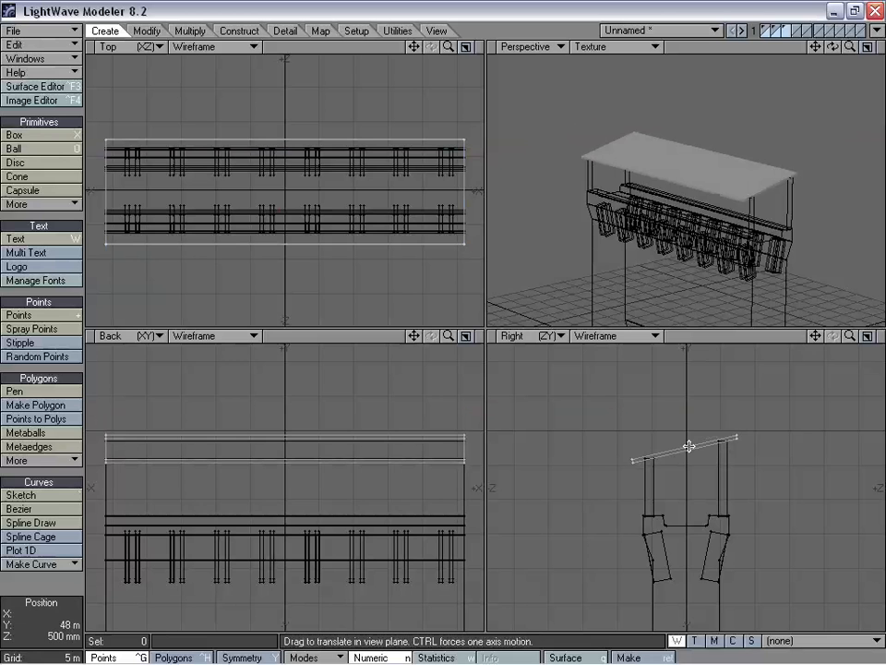
With the roof as background, drag the upper corner points of both side walls so their tops follow the roof's slope.
drag(848, 335, 854, 335)
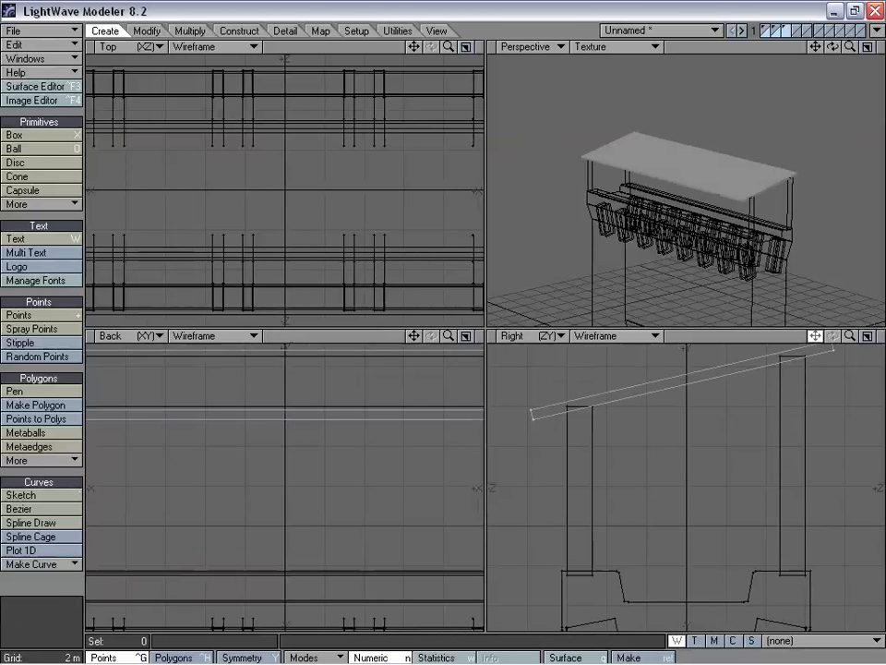
click(779, 32)
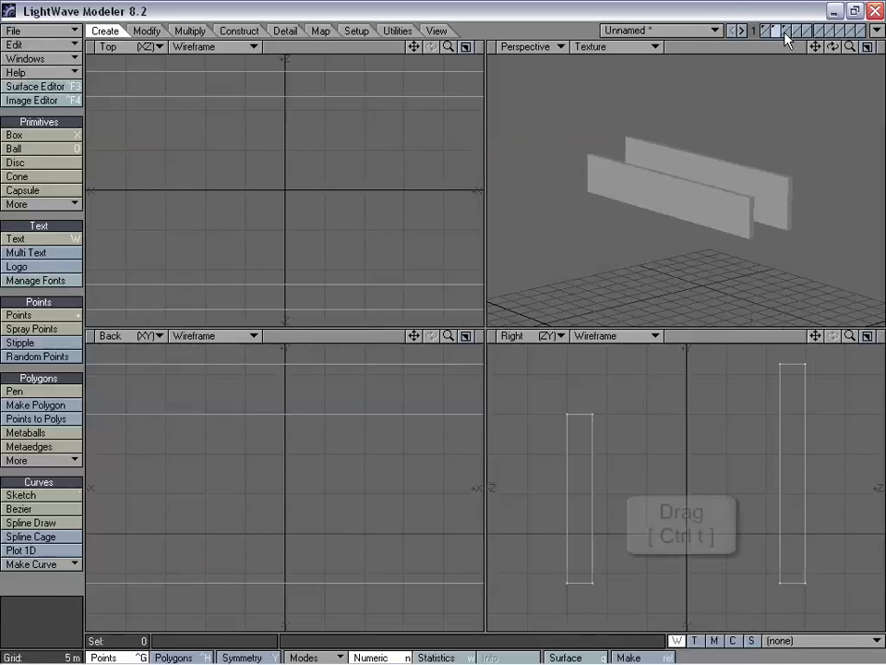
click(785, 34)
key(ctrl+t)
drag(588, 414, 588, 411)
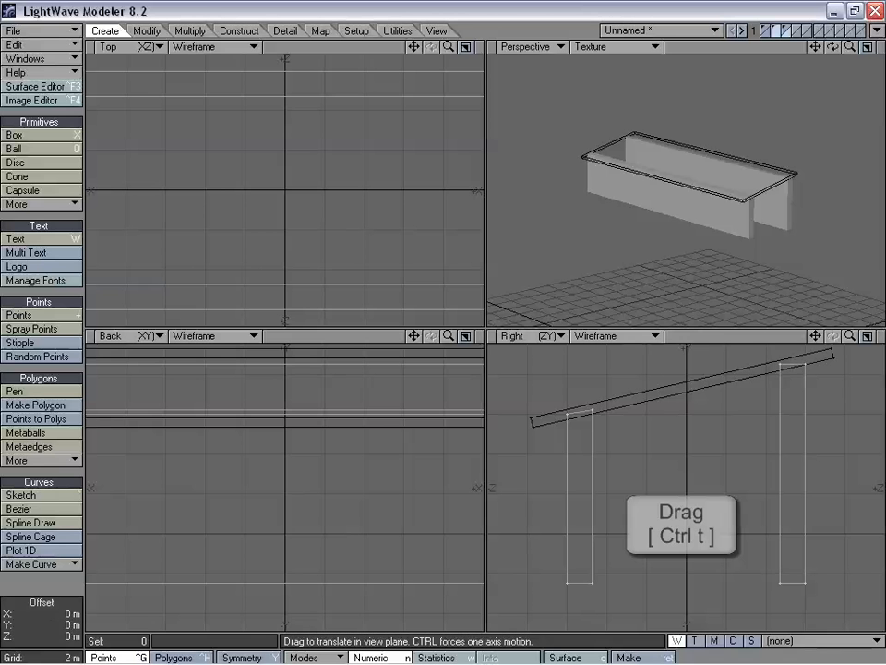
Delete the end-cap polygons at both ends of the roof and the two side walls.
click(786, 33)
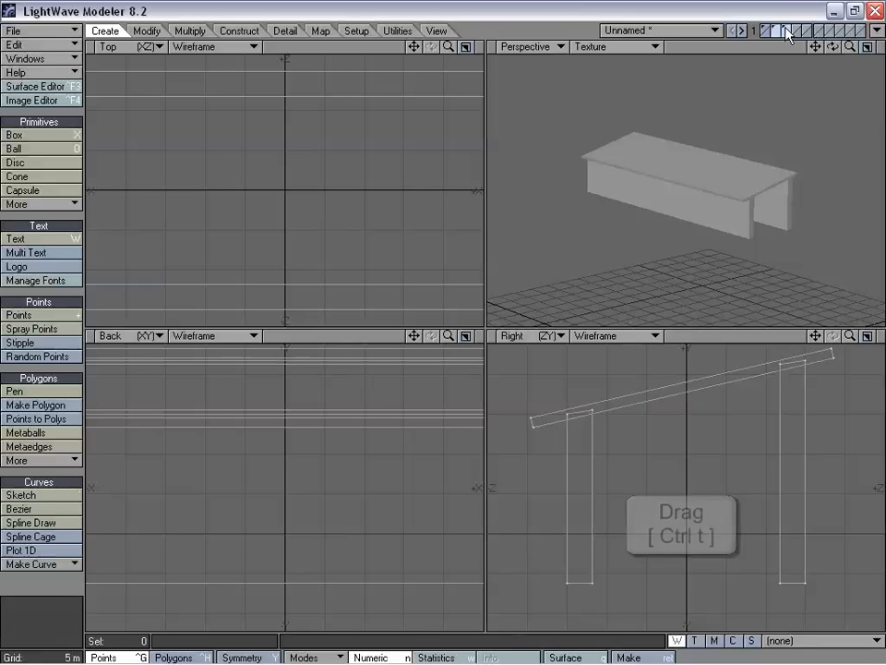
shift+click(765, 27)
key(a)
alt+drag(763, 135, 772, 79)
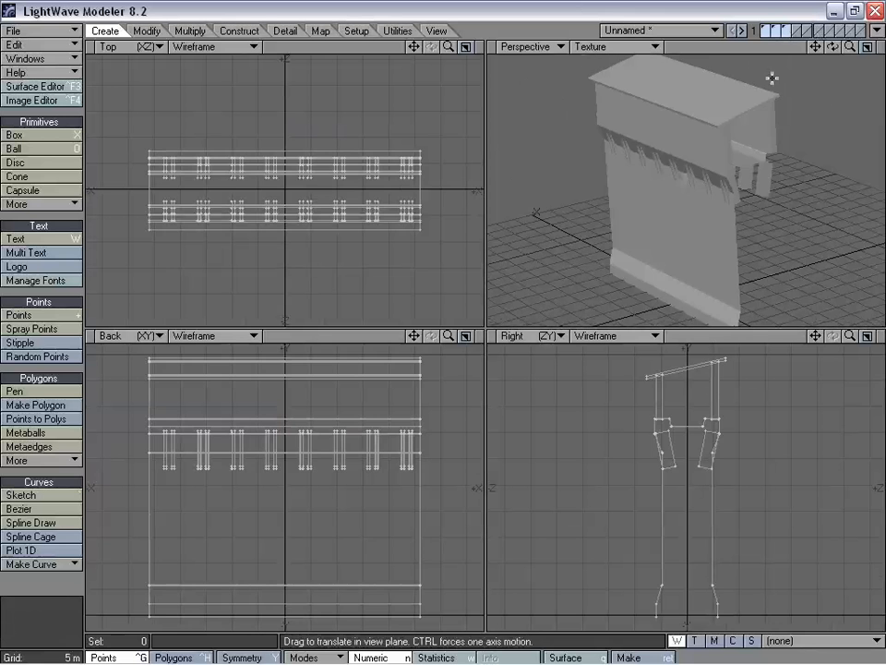
click(784, 31)
shift+click(768, 31)
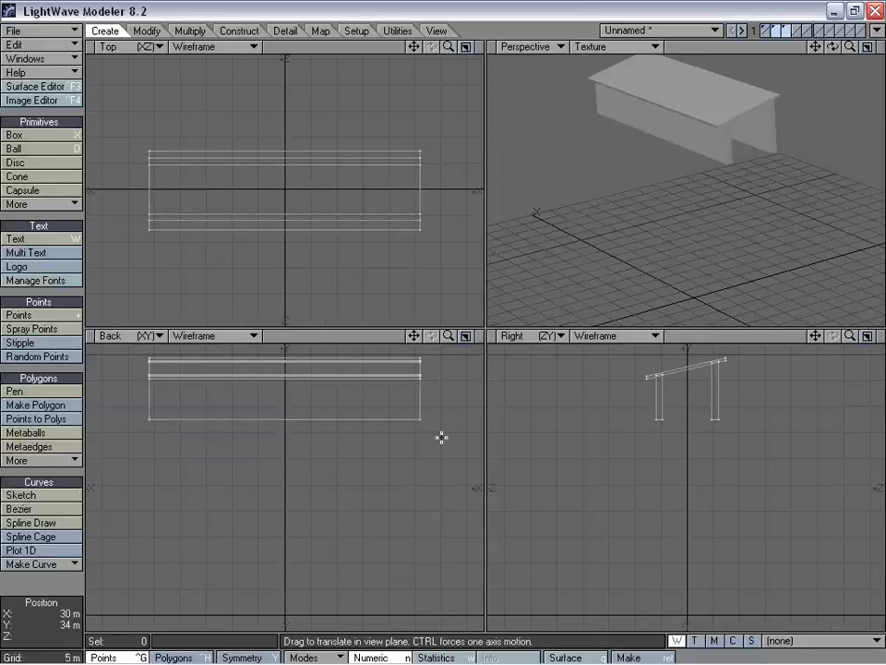
key(ctrl+h)
mouse_move(450, 330)
right_down()
mouse_move(461, 382)
mouse_move(469, 347)
right_up()
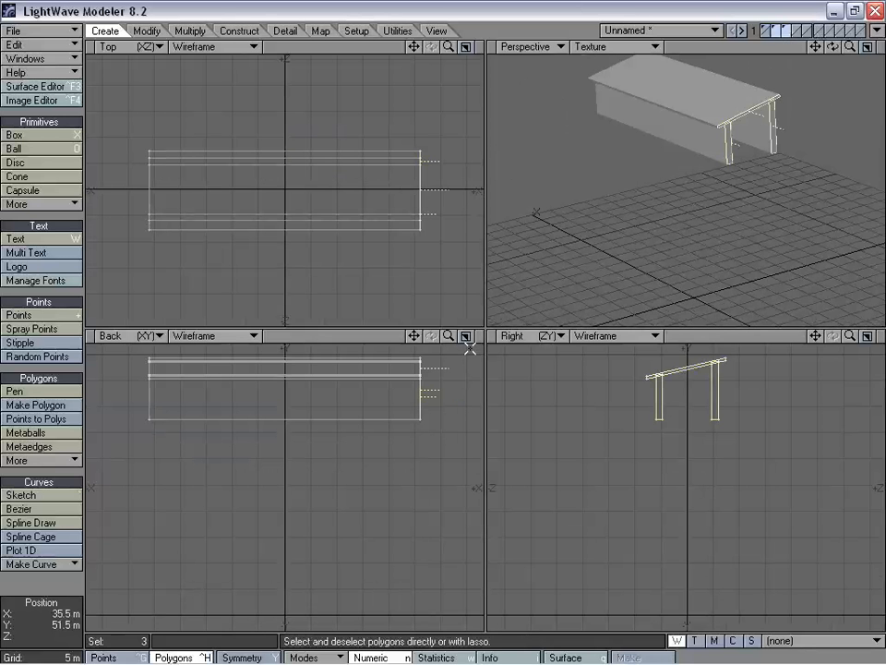
mouse_move(205, 393)
right_down()
mouse_move(200, 526)
mouse_move(254, 480)
right_up()
mouse_move(674, 176)
alt+mouse_down()
mouse_move(800, 115)
mouse_move(707, 137)
alt+mouse_up()
Examine the assembled wall, side walls and roof together from several angles.
shift+click(773, 32)
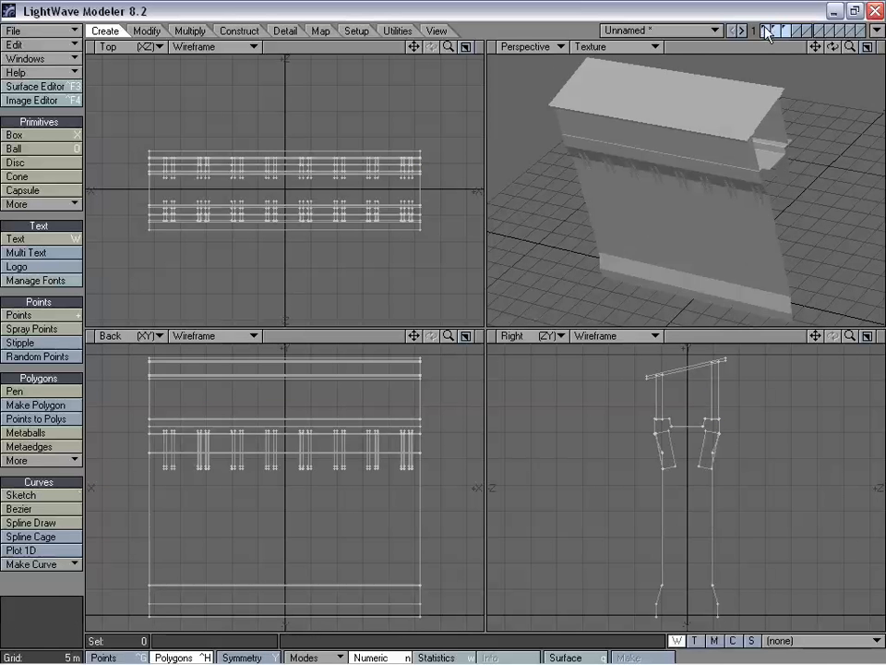
alt+drag(679, 209, 618, 149)
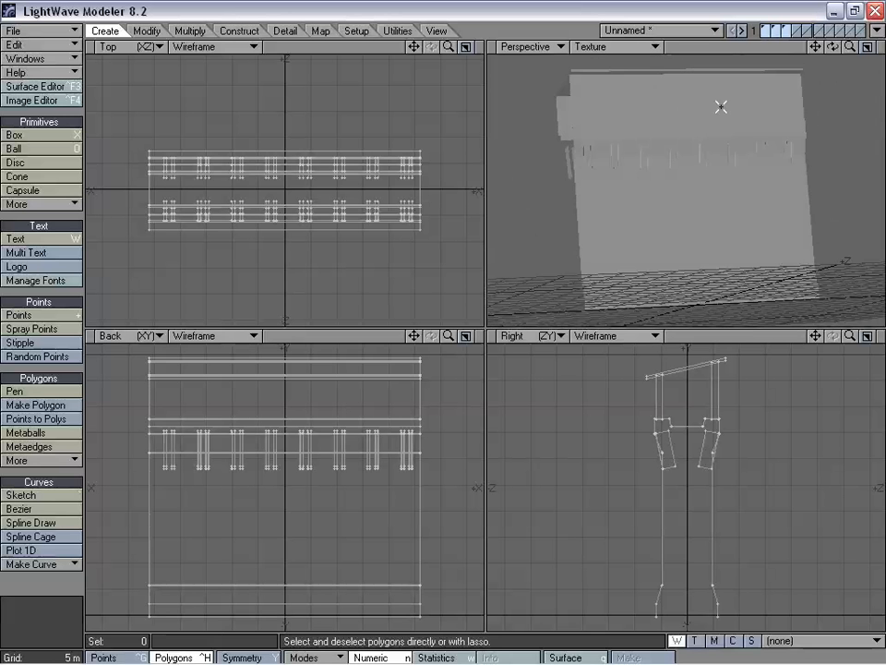
alt+drag(721, 107, 708, 125)
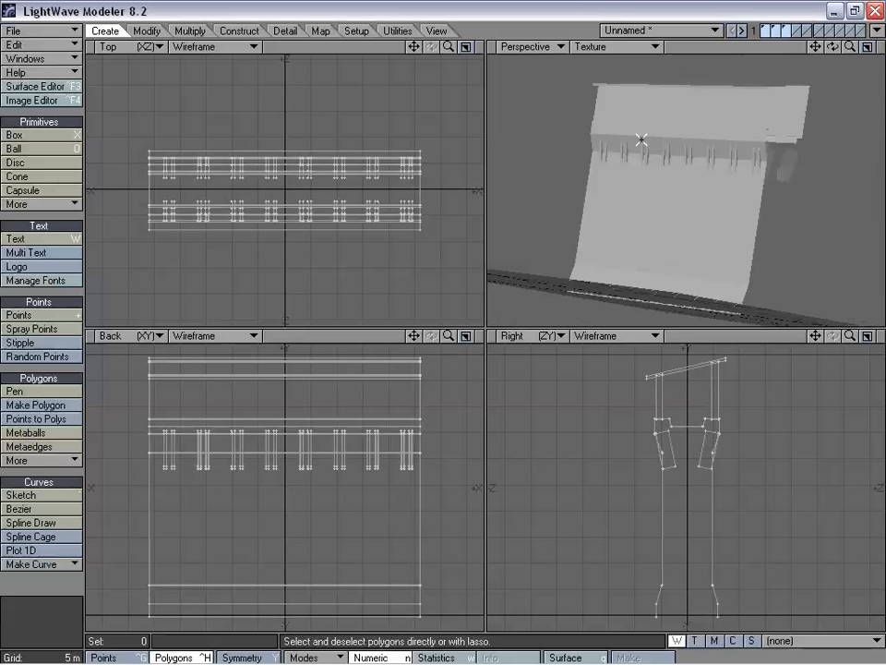
alt+drag(641, 139, 641, 190)
alt+drag(671, 126, 665, 165)
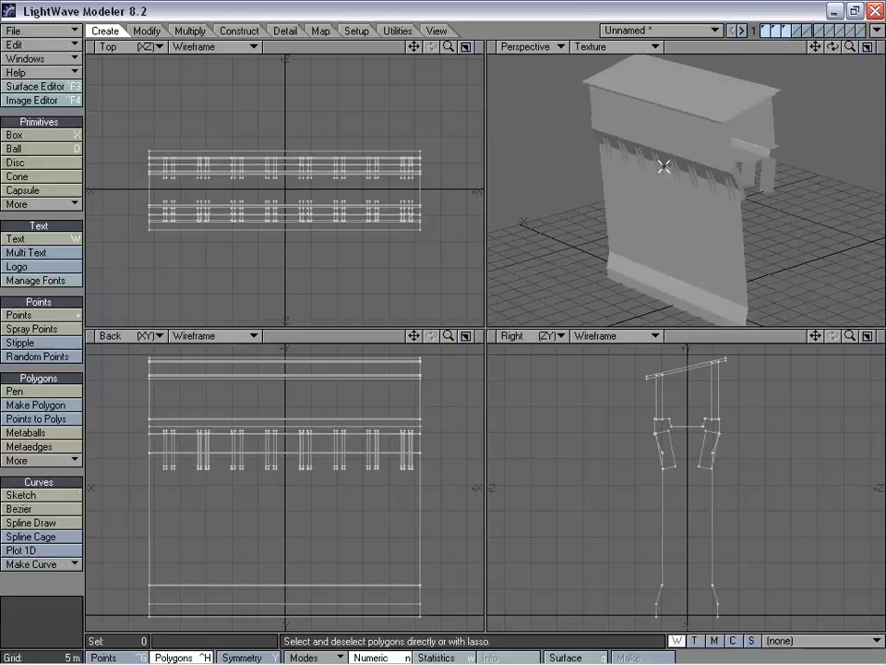
In an empty layer, with the wall, side walls and roof as background, draw a flat disc centred on the upper gallery in the back view.
click(793, 33)
click(791, 37)
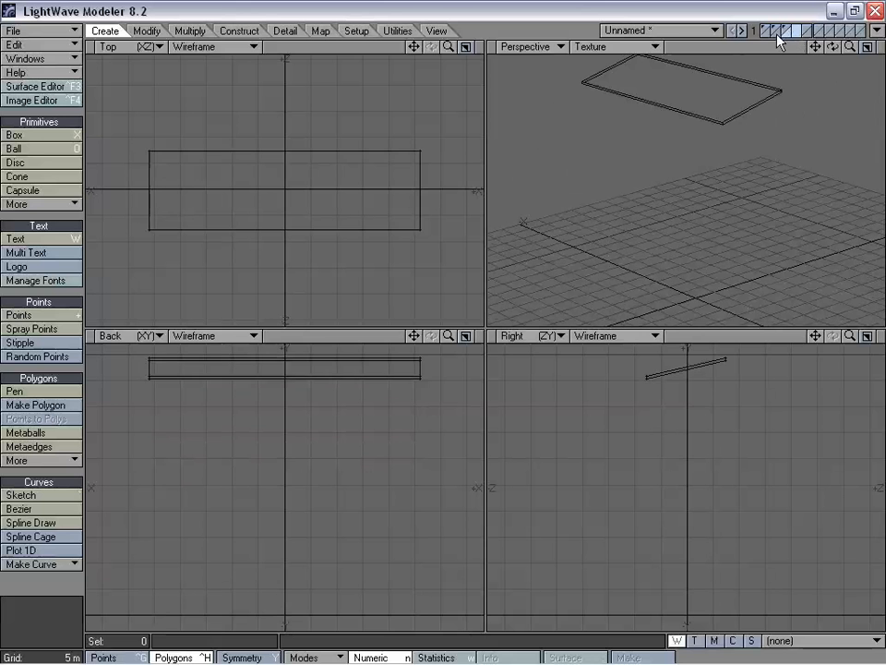
shift+click(779, 35)
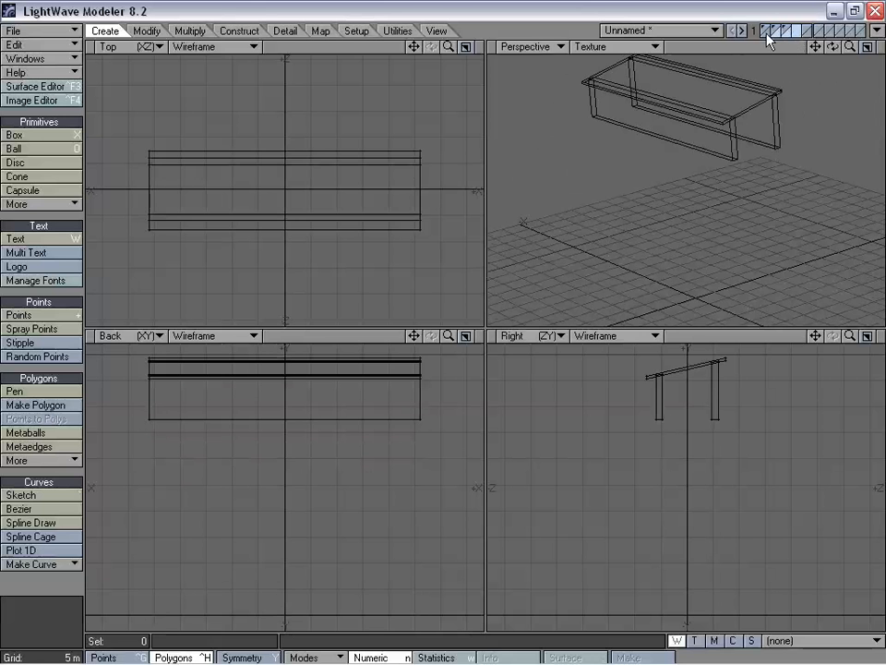
shift+click(767, 35)
drag(414, 336, 415, 401)
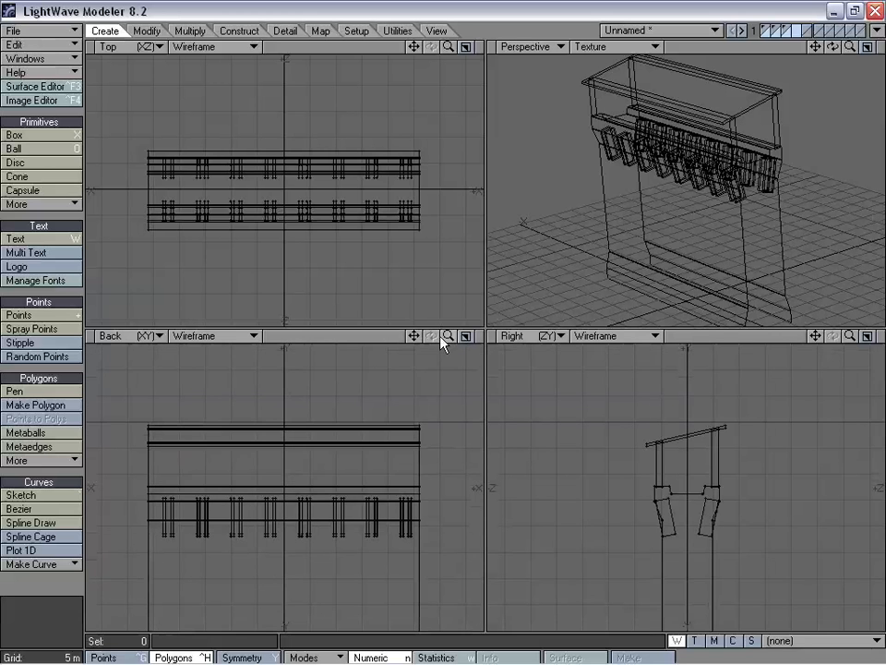
drag(446, 336, 477, 336)
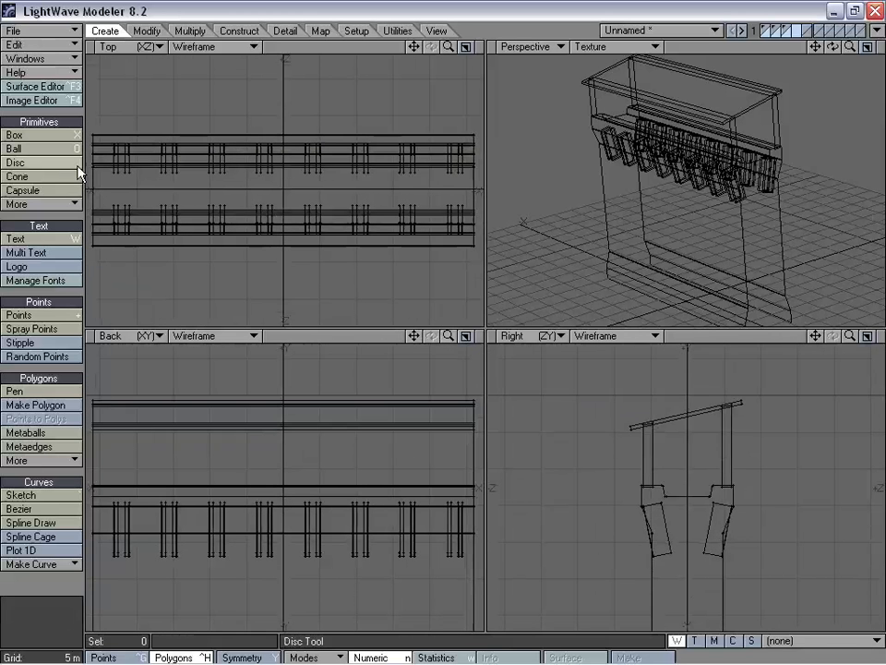
click(40, 167)
mouse_move(286, 438)
mouse_down()
mouse_move(306, 423)
mouse_move(287, 446)
mouse_up()
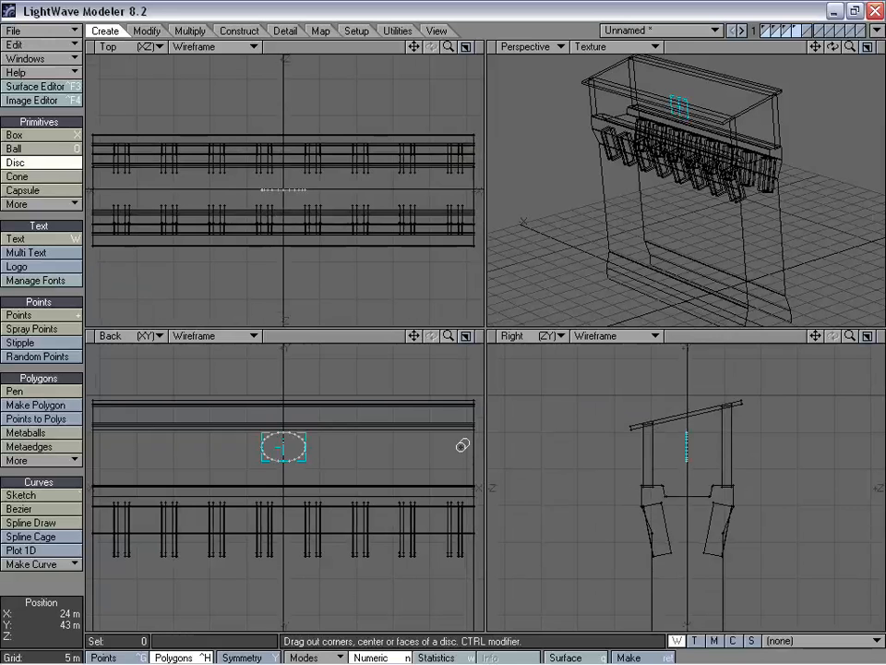
key(space)
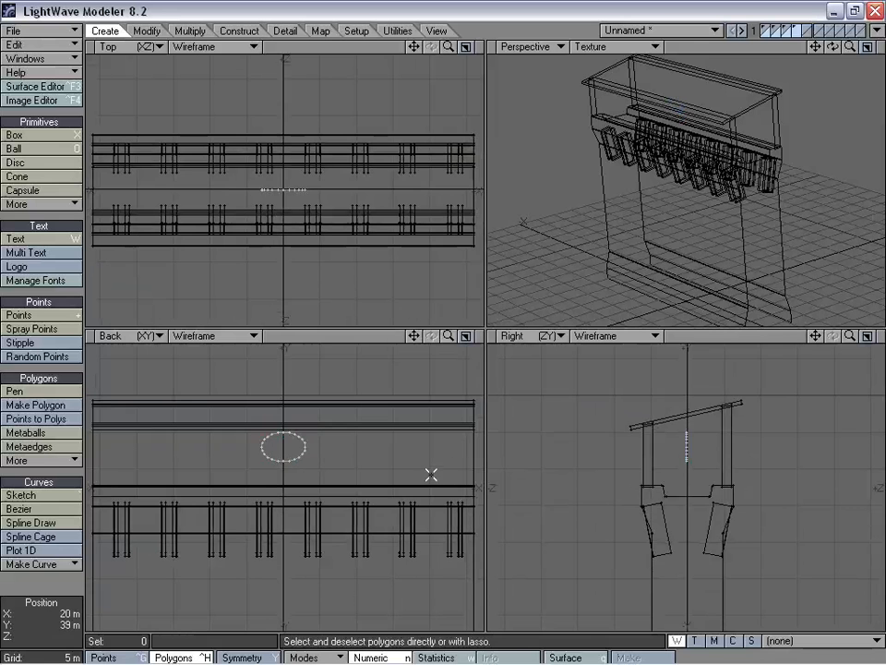
Remove the disc's polygon but keep its points, and delete the points of its lower half to leave an arch.
key(ctrl+g)
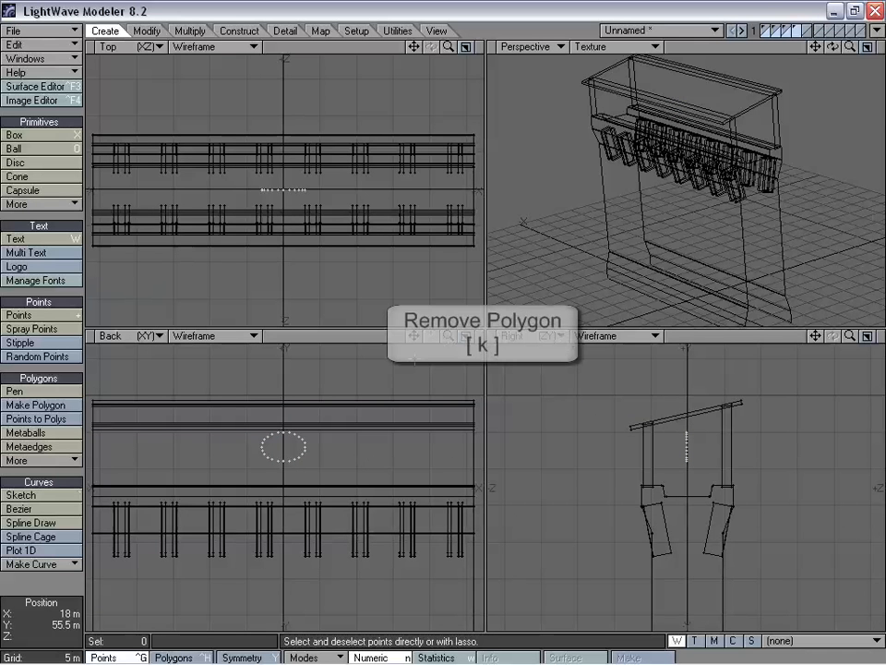
key(a)
drag(448, 335, 407, 335)
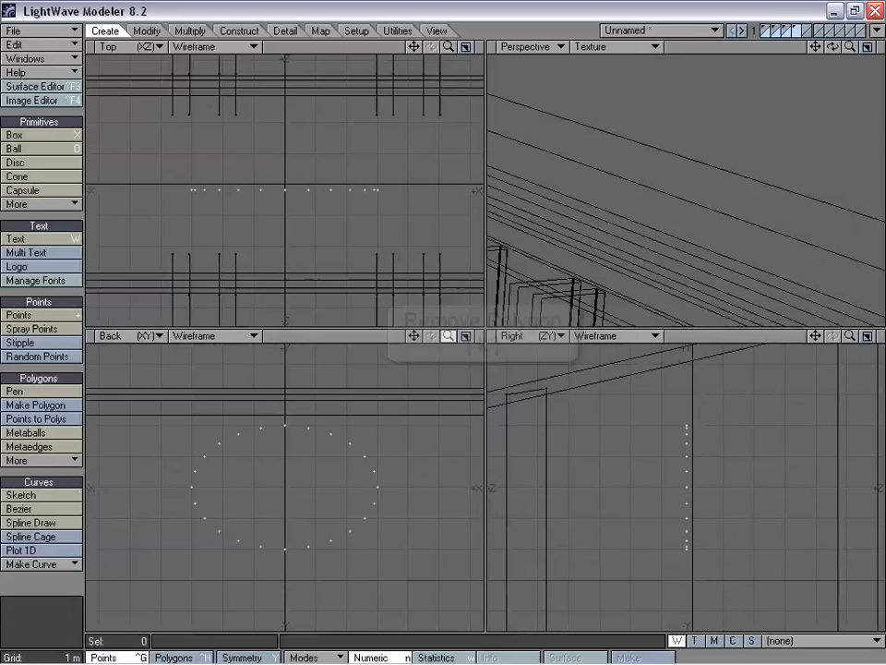
right_drag(164, 600, 416, 511)
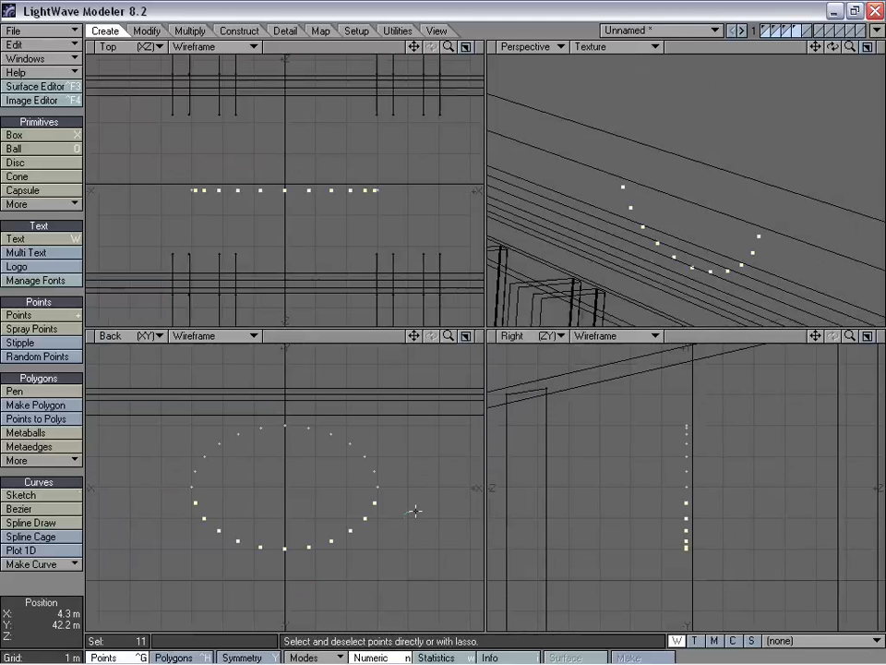
key(Delete)
drag(448, 337, 443, 339)
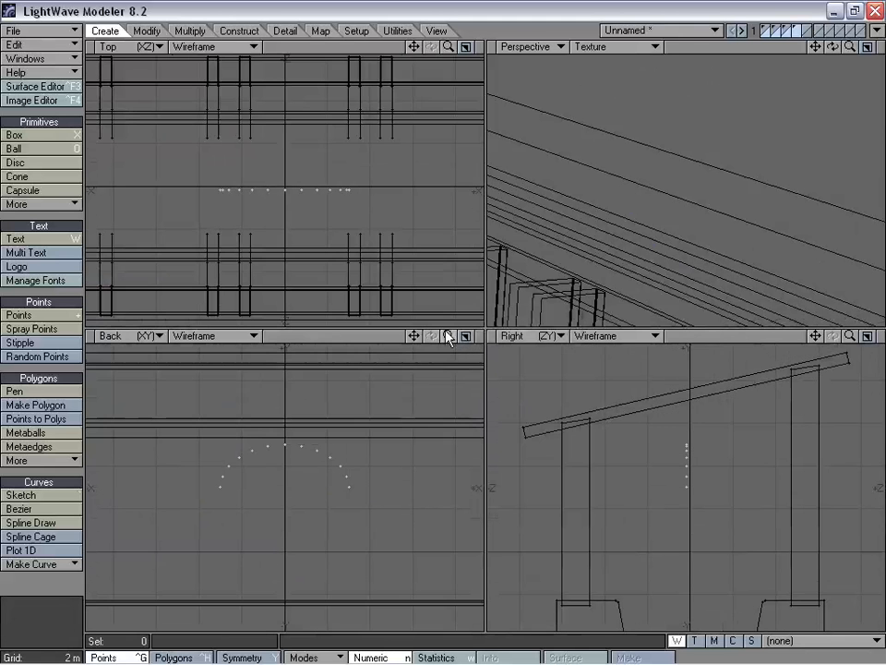
Move the two end points of the arch straight down to form the bottom corners of a window outline.
key(t)
mouse_move(357, 509)
right_down()
mouse_move(340, 481)
mouse_move(220, 486)
mouse_move(445, 492)
right_up()
drag(269, 520, 269, 628)
right_drag(336, 474, 85, 510)
mouse_move(449, 336)
mouse_down()
mouse_move(407, 336)
mouse_move(420, 336)
mouse_up()
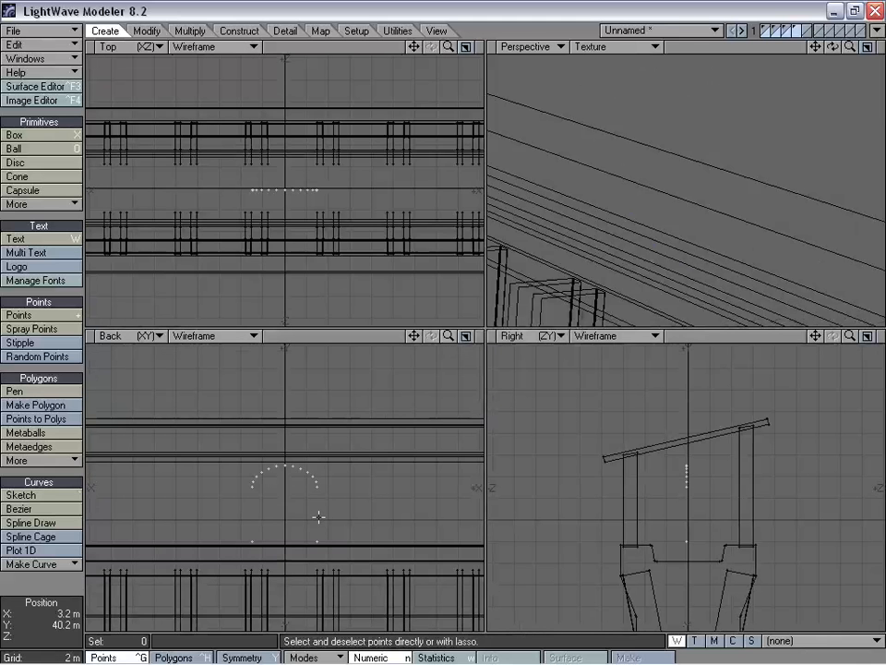
Stretch the window outline smaller to fit the side wall's height, and move it just inside the taller side wall.
key(h)
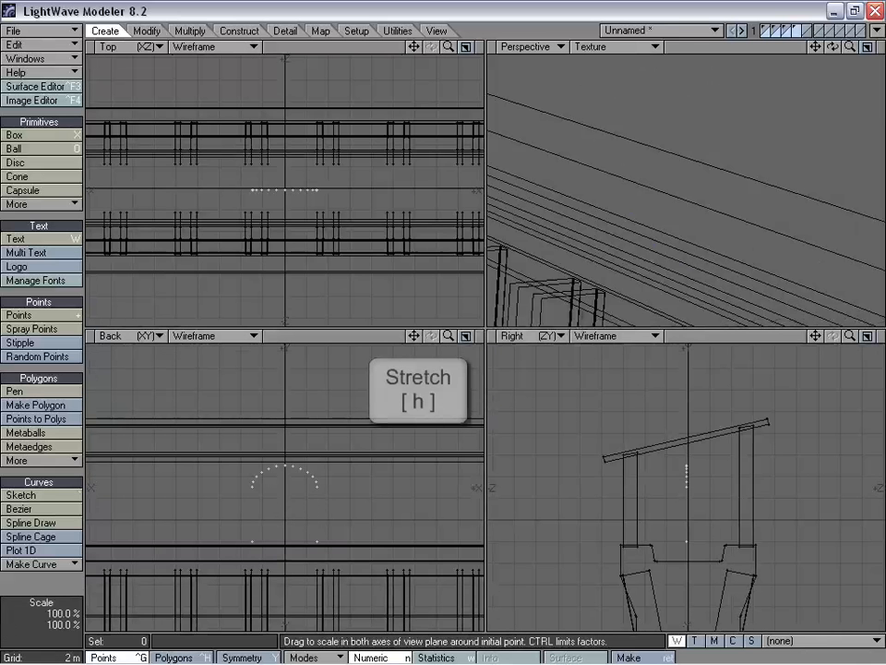
mouse_move(275, 526)
mouse_down()
mouse_move(257, 535)
mouse_move(282, 516)
mouse_up()
key(t)
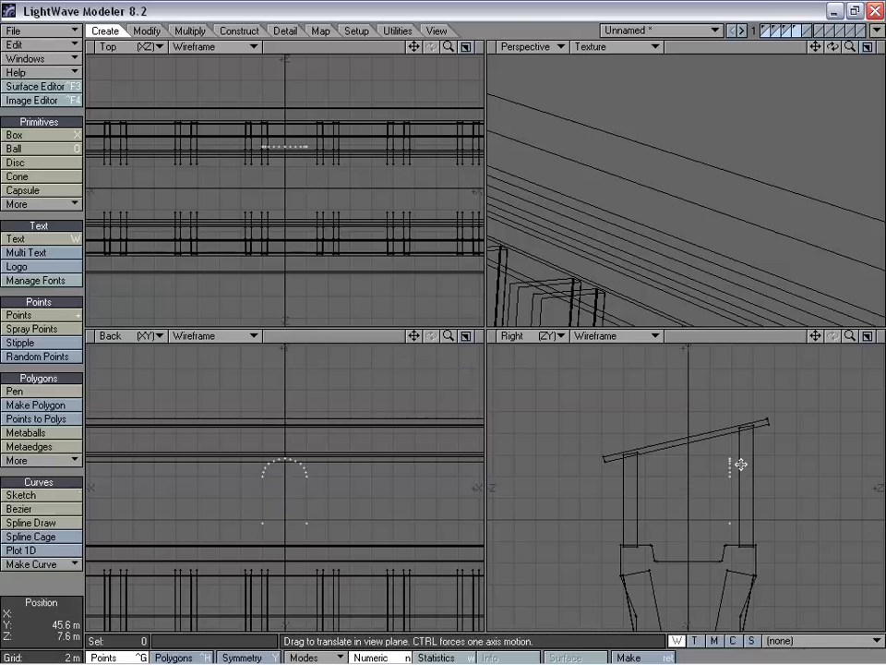
key(space)
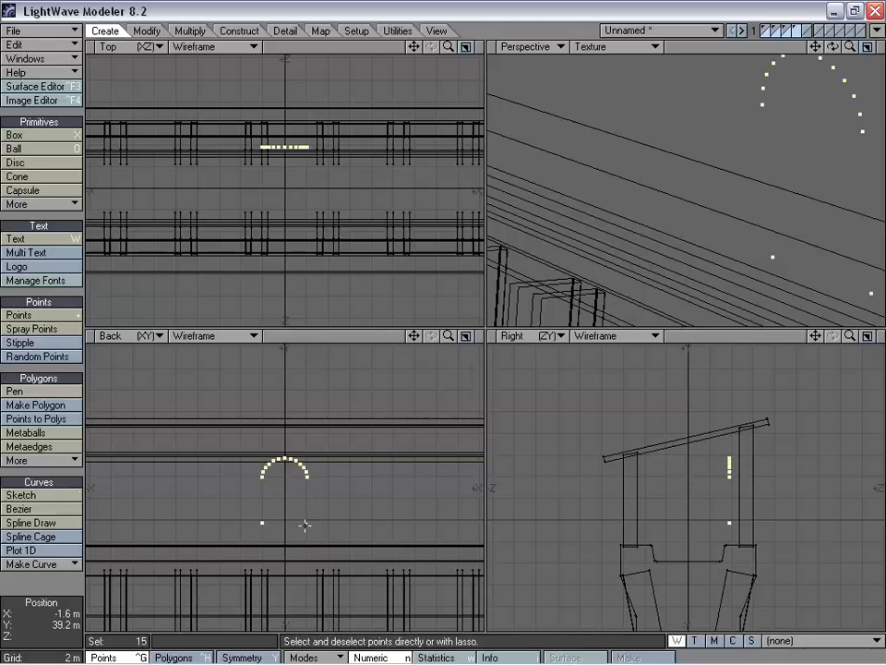
Make a polygon from the window outline's points and extrude it through the full thickness of the taller side wall.
key(p)
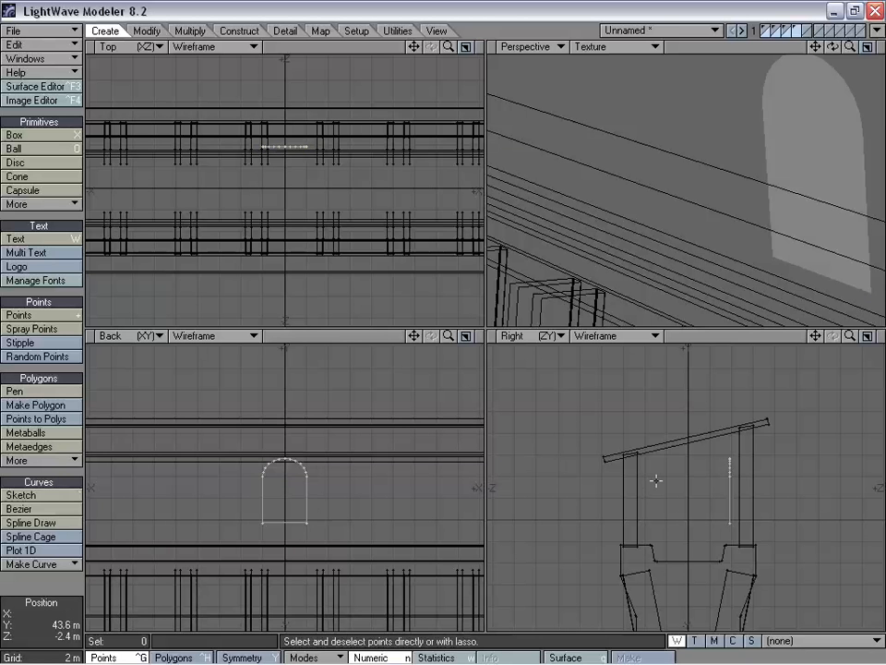
key(shift+e)
drag(732, 475, 766, 495)
key(space)
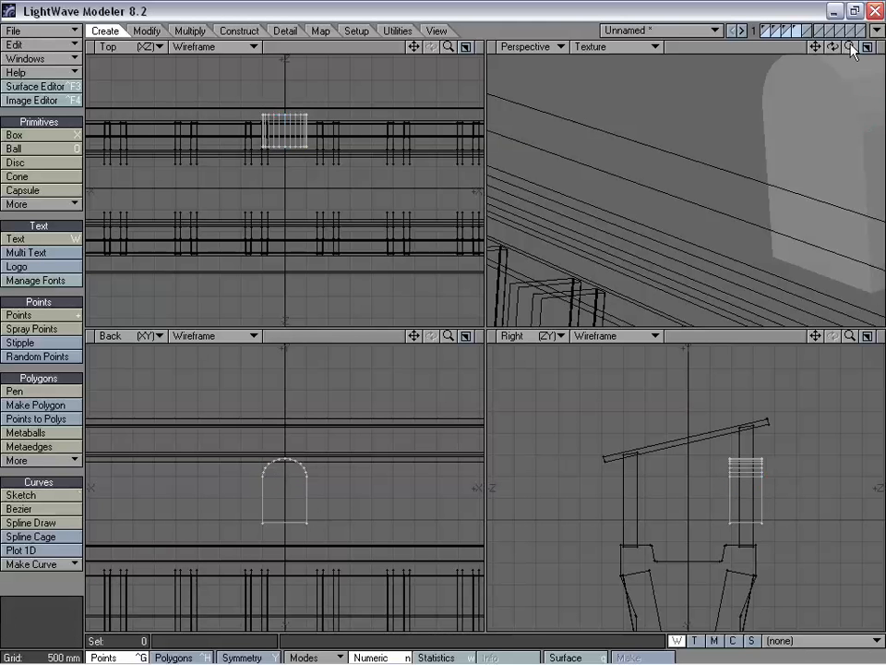
drag(848, 53, 450, 378)
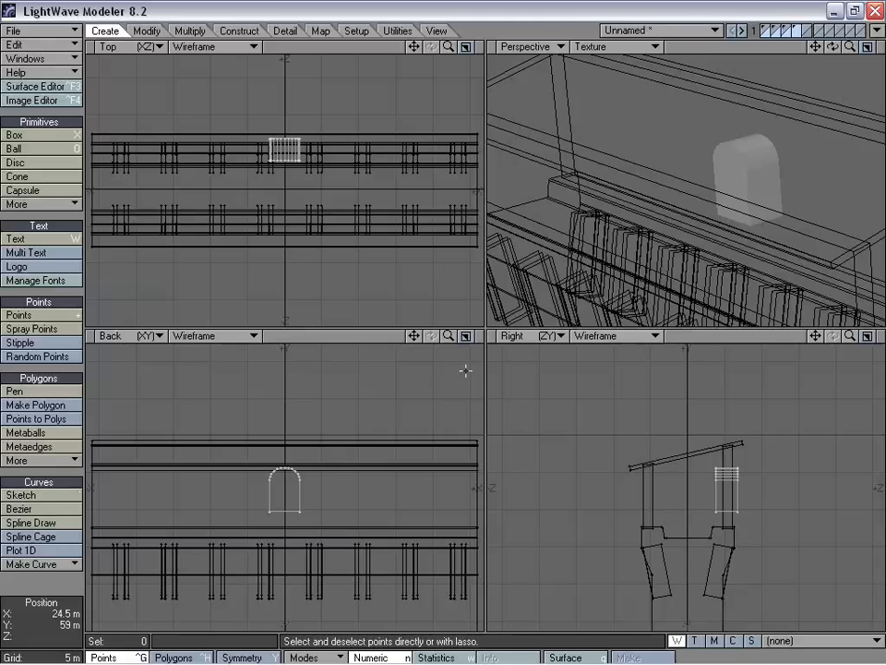
Select the arched window block and move it along the wall in +X, roughly midway between the wall's centre and its end.
drag(450, 337, 425, 337)
key(ctrl+h)
mouse_move(395, 456)
right_down()
mouse_move(296, 410)
mouse_move(356, 438)
right_up()
key(t)
drag(330, 449, 412, 449)
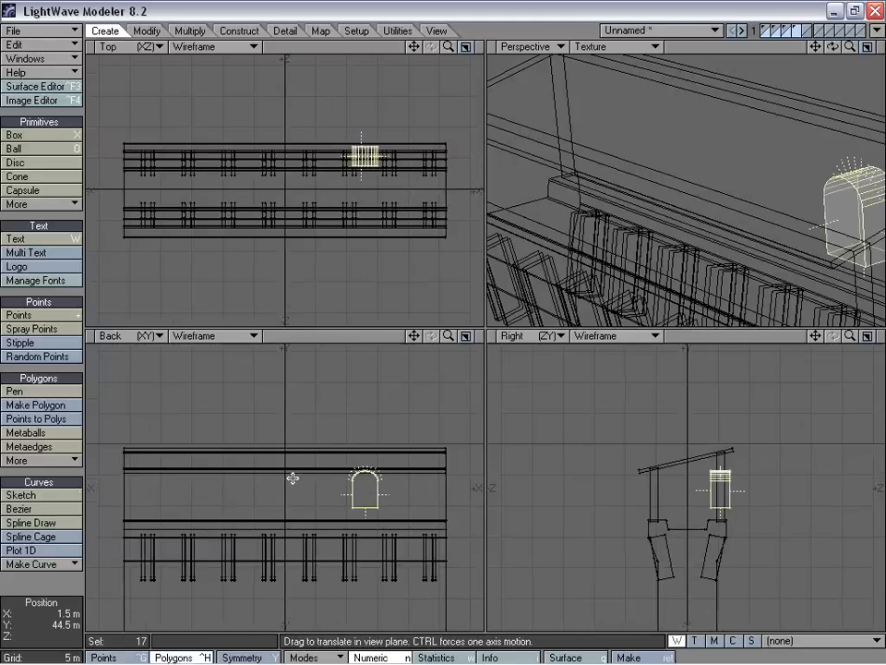
drag(447, 335, 499, 335)
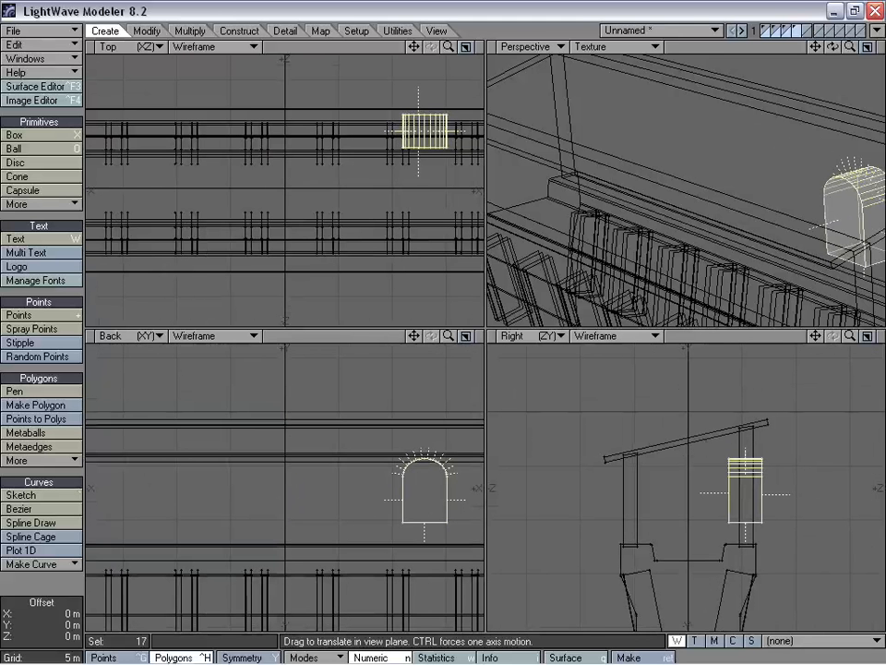
drag(434, 505, 429, 505)
drag(448, 335, 258, 327)
drag(339, 489, 342, 488)
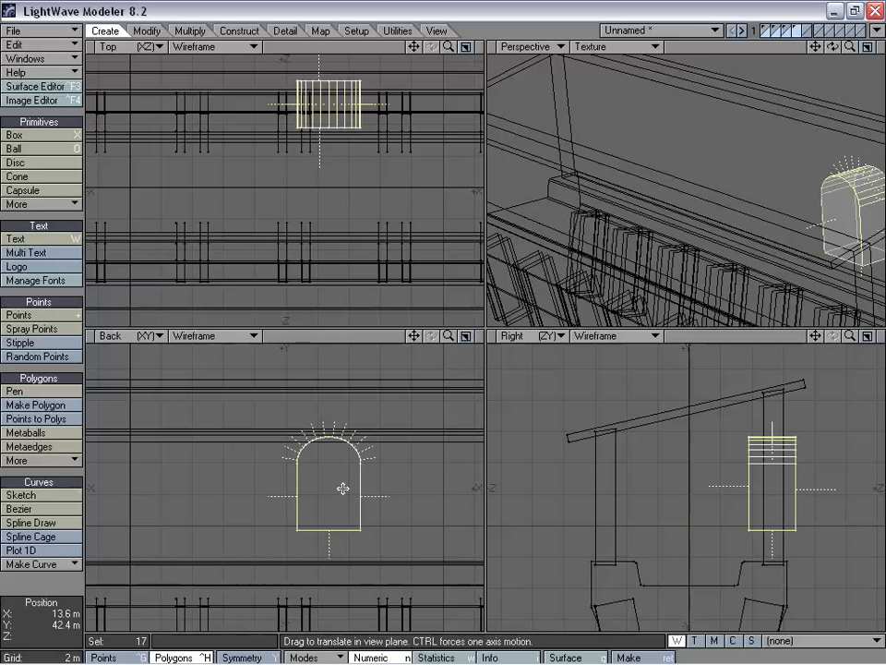
Mirror the arched window block across the vertical centre axis at X 0 m and deselect it.
drag(448, 335, 402, 335)
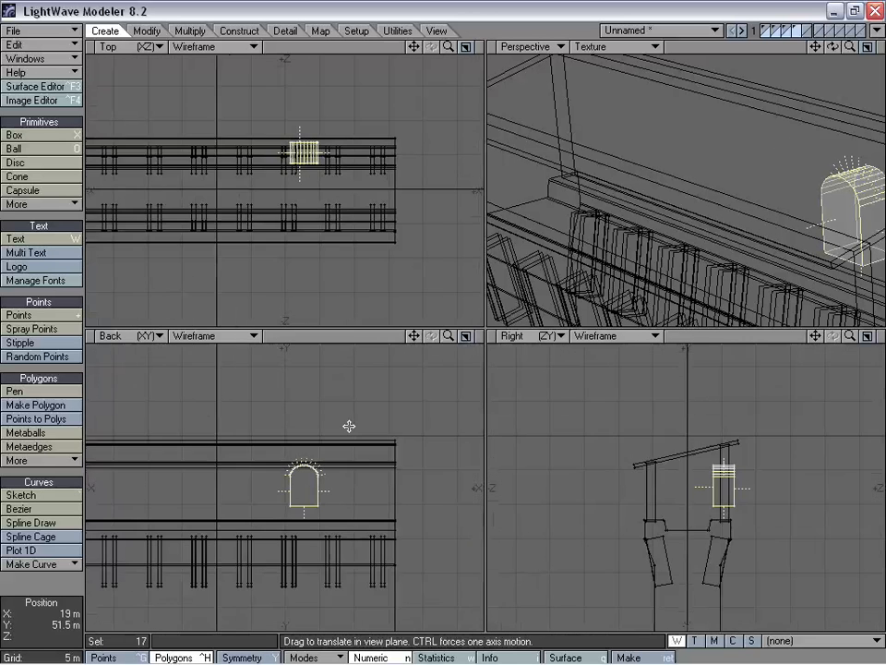
key(shift+v)
click(216, 401)
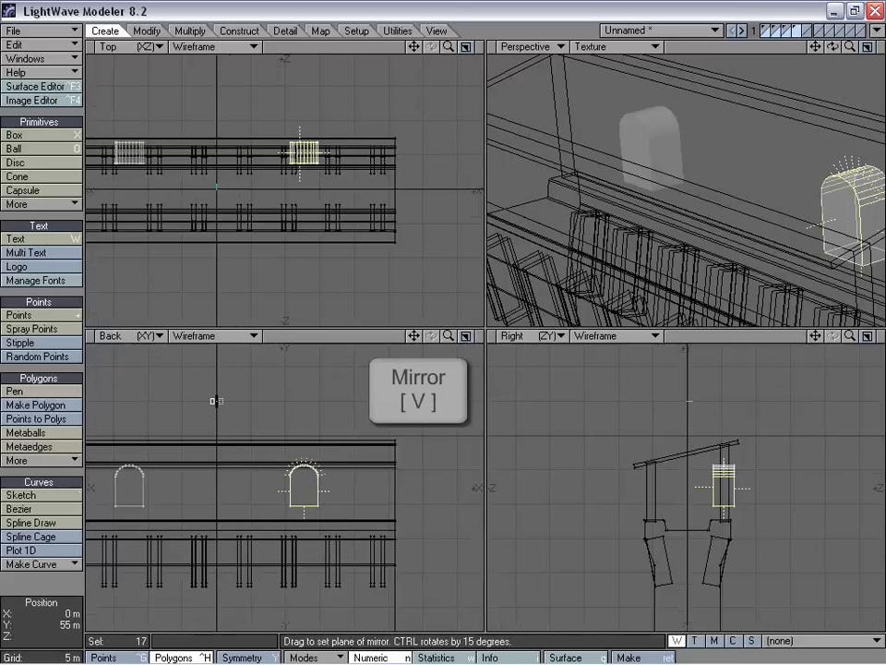
key(Return)
key(slash)
With the side walls as foreground and the arched blocks as background, Boolean-subtract the blocks to cut two window openings.
drag(448, 335, 412, 335)
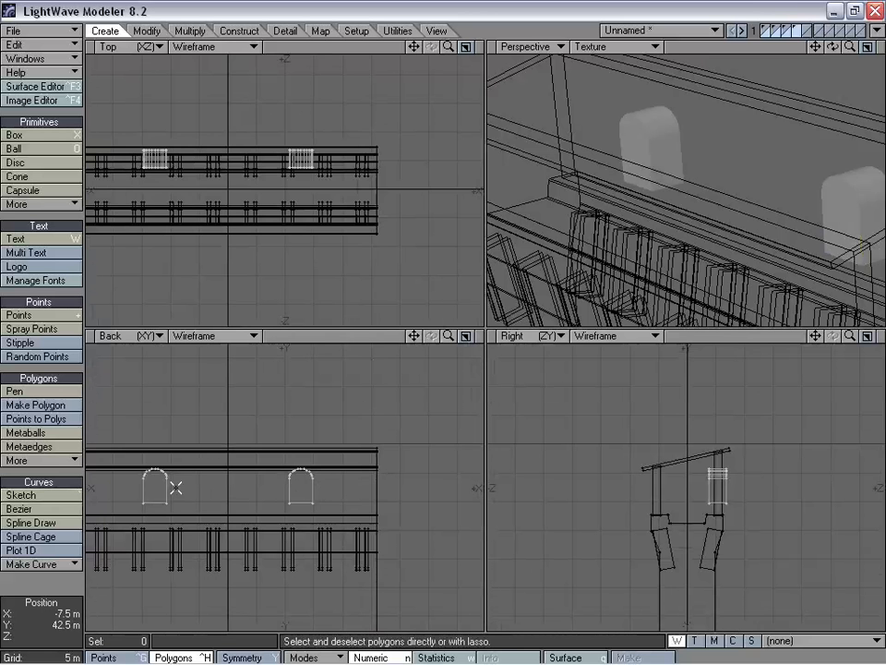
drag(448, 336, 425, 336)
alt+drag(691, 258, 554, 185)
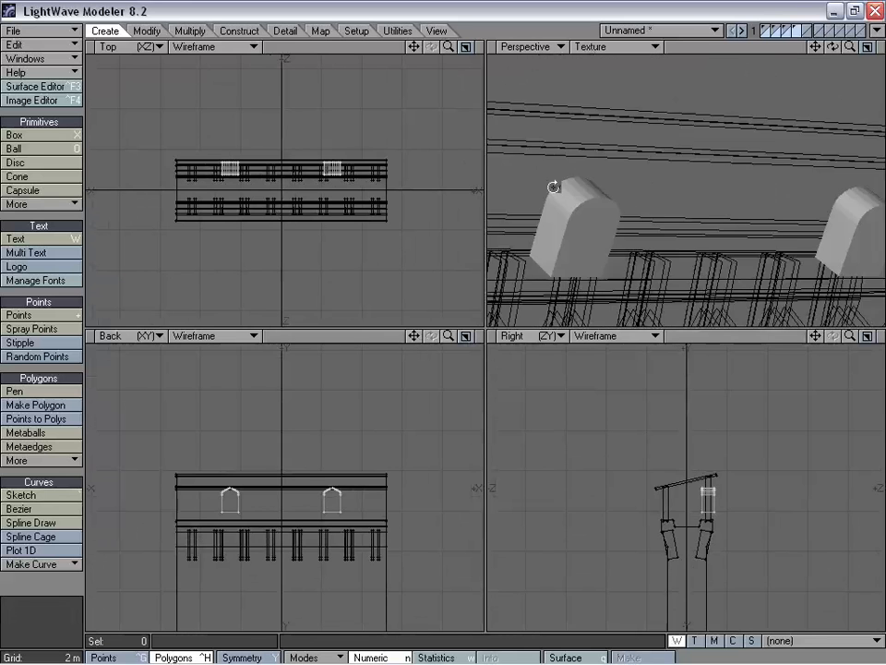
alt+drag(720, 209, 702, 202)
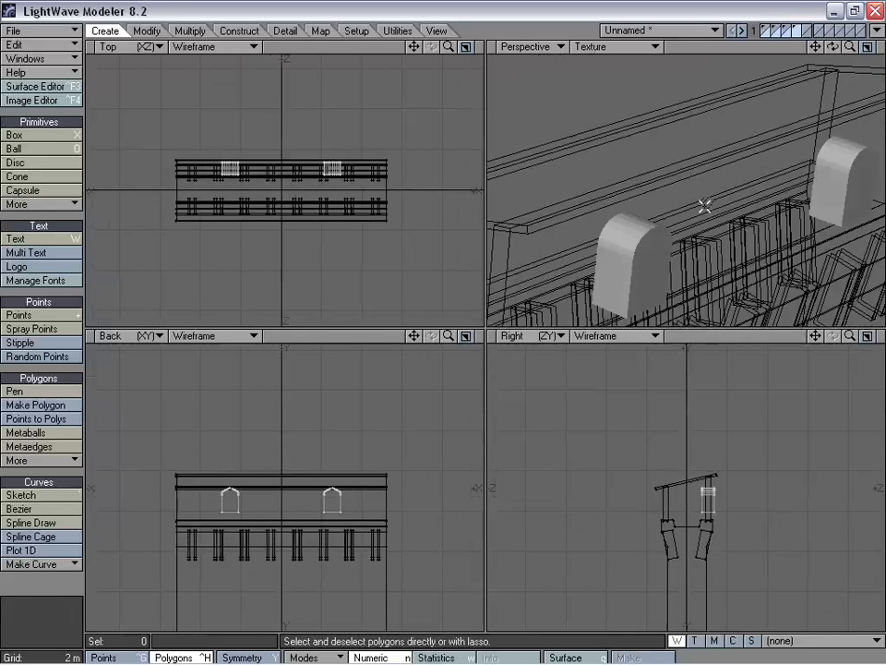
drag(448, 336, 426, 337)
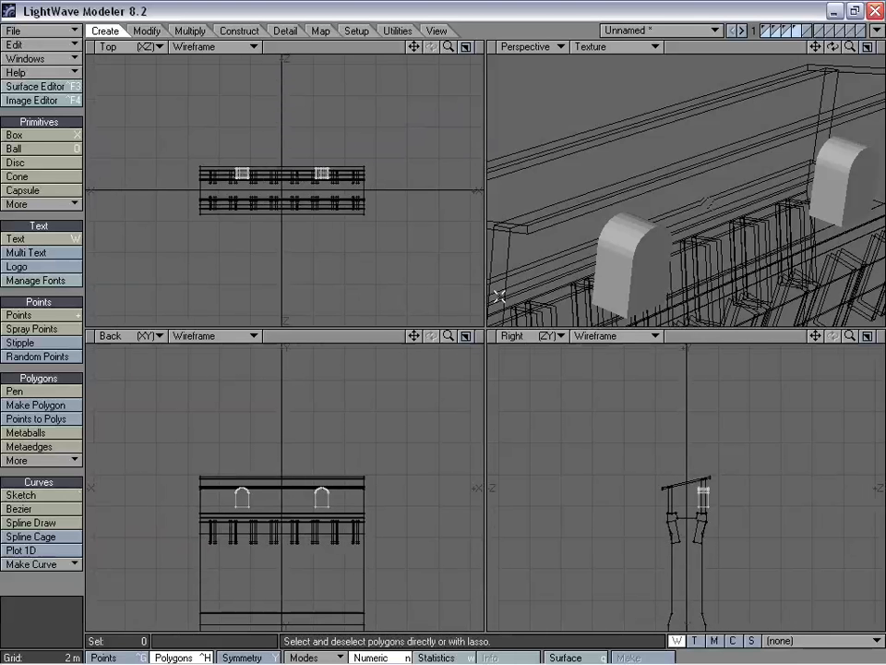
drag(818, 48, 783, 198)
click(777, 31)
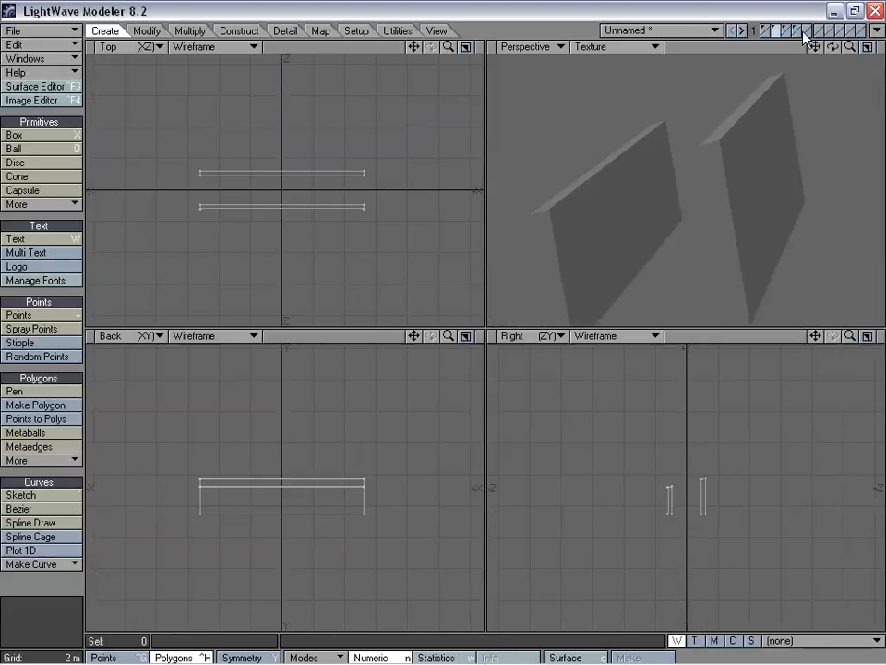
click(800, 37)
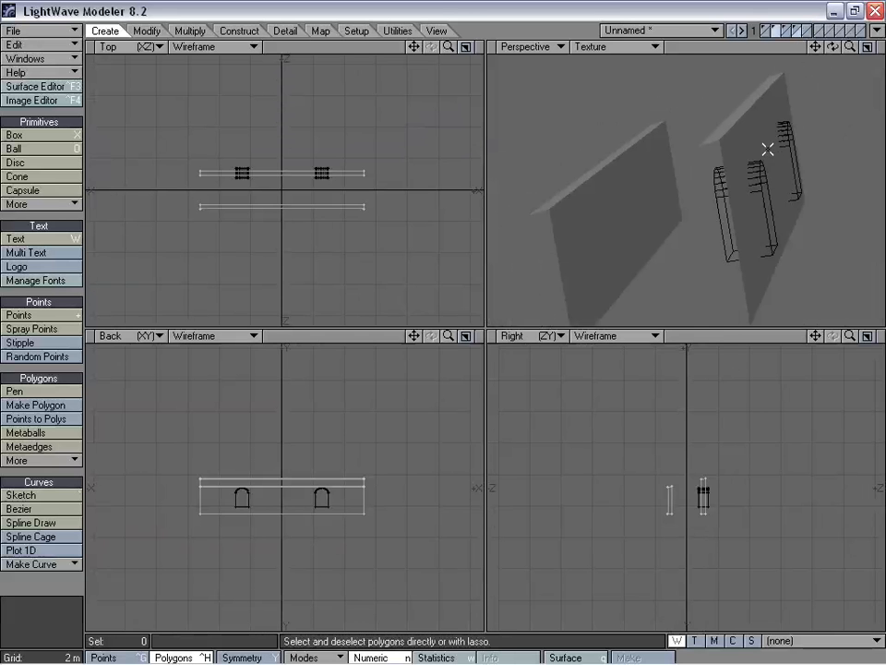
key(shift+b)
click(689, 303)
alt+drag(770, 198, 746, 208)
Merge the duplicate points of the side walls using the Automatic range.
click(777, 27)
key(ctrl+g)
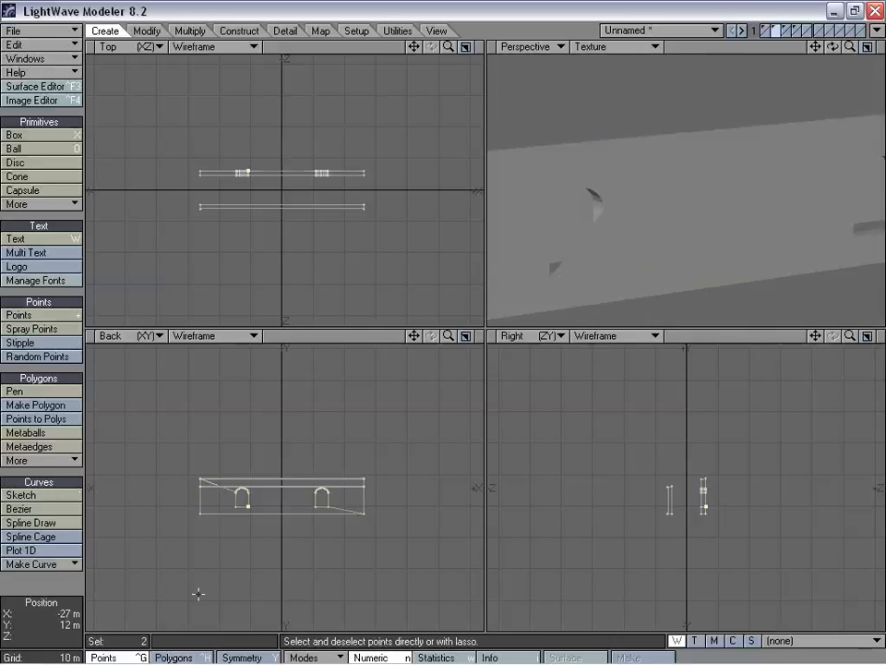
key(m)
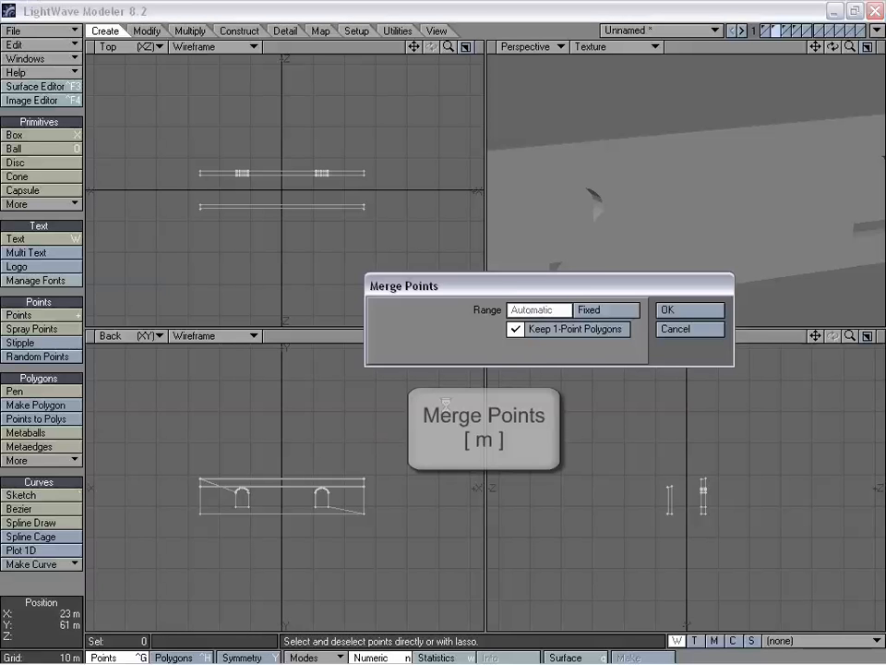
key(Return)
key(Return)
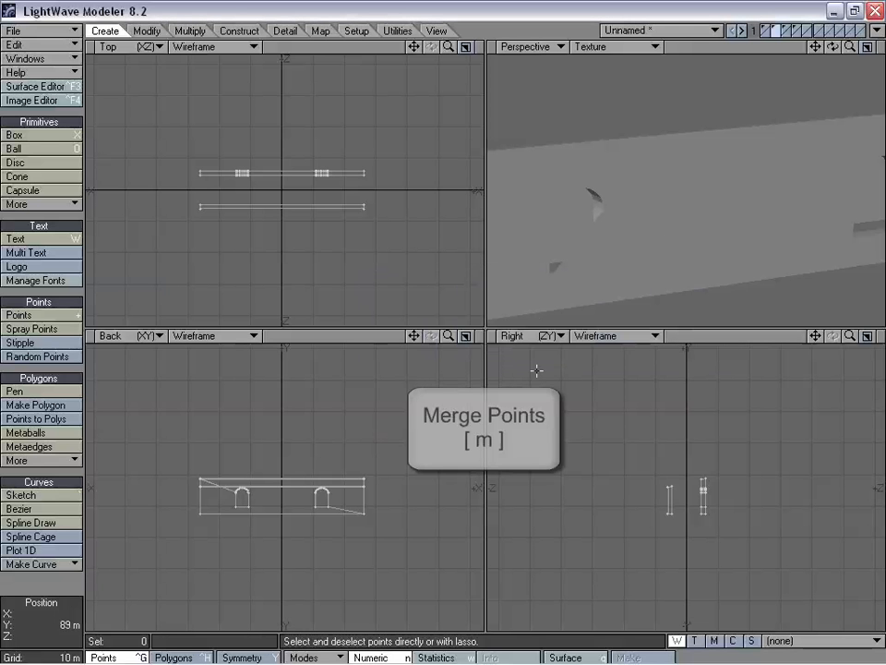
Show the perspective view as wireframe and split the wall face between the facing lower corners of the two window openings.
click(616, 46)
click(670, 21)
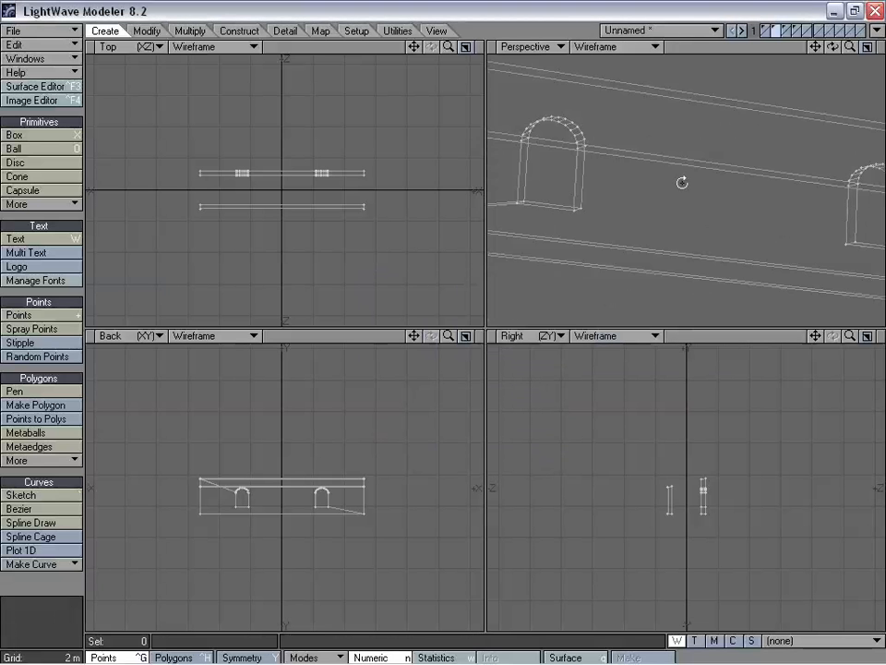
alt+drag(682, 183, 684, 186)
key(space)
key(space)
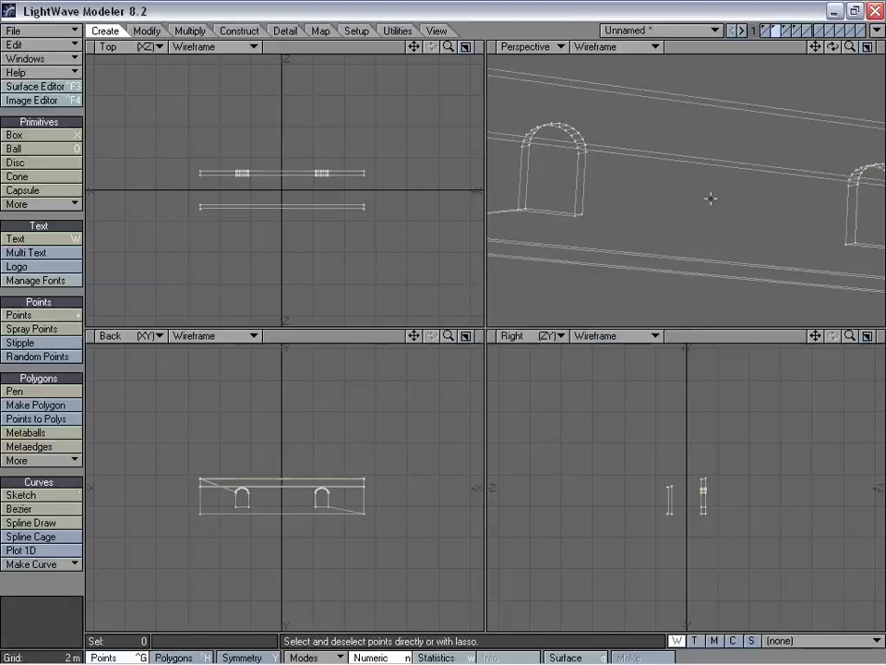
click(582, 215)
key(ctrl+l)
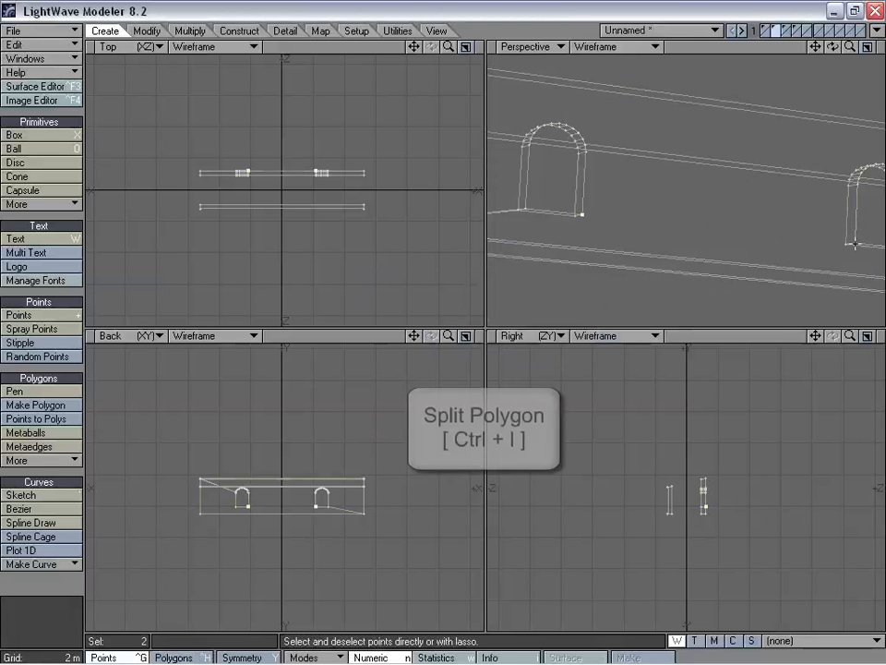
click(67, 590)
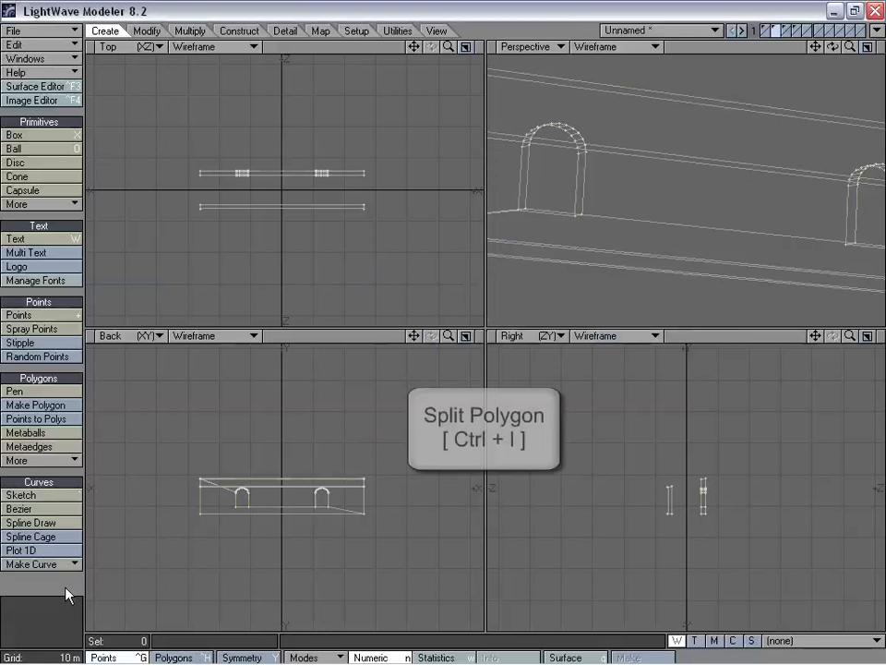
Show the perspective view in Texture shading and examine the split wall face around the two window openings.
click(646, 47)
click(617, 148)
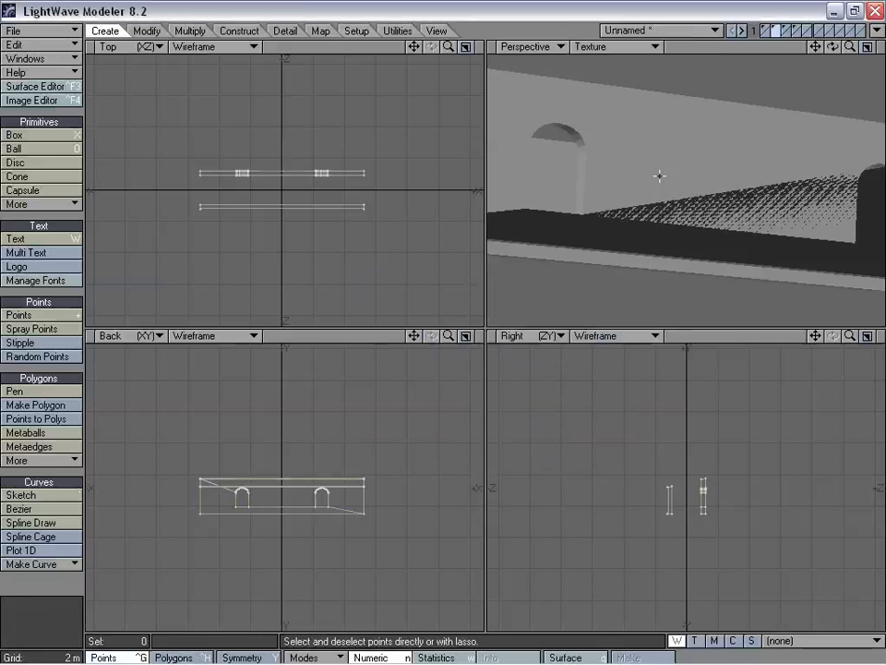
mouse_move(659, 177)
alt+mouse_down()
mouse_move(706, 178)
mouse_move(607, 168)
alt+mouse_up()
alt+drag(686, 198, 643, 179)
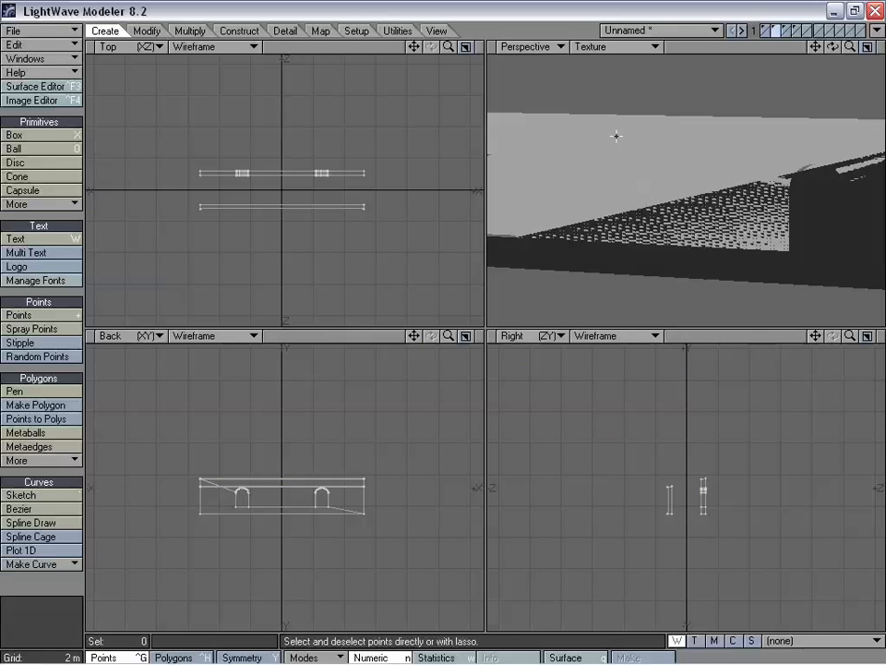
alt+drag(616, 136, 690, 172)
Cut the wall face polygons around the window openings and paste them into the empty fifth layer.
key(ctrl+h)
click(712, 185)
key(Delete)
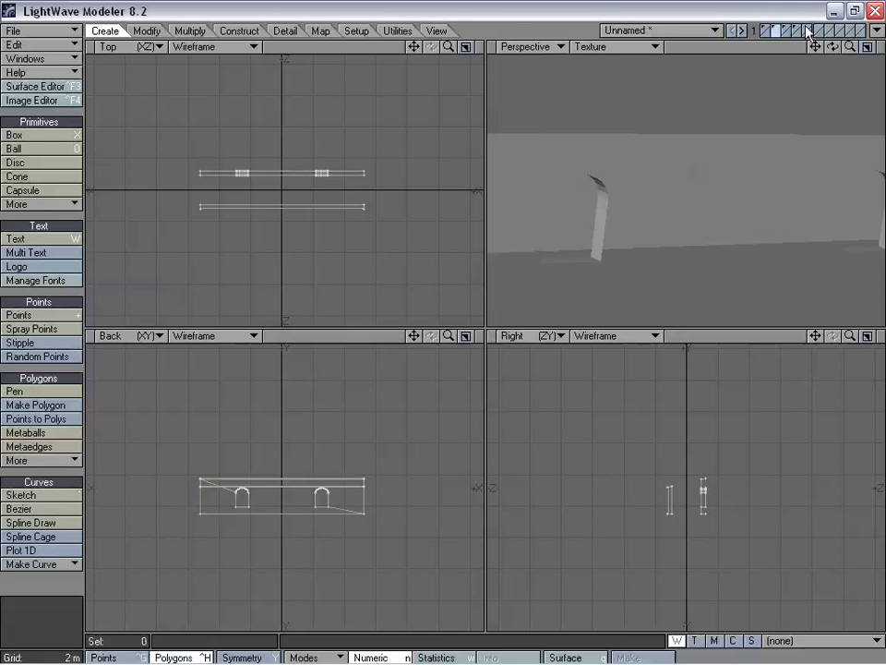
click(808, 33)
key(a)
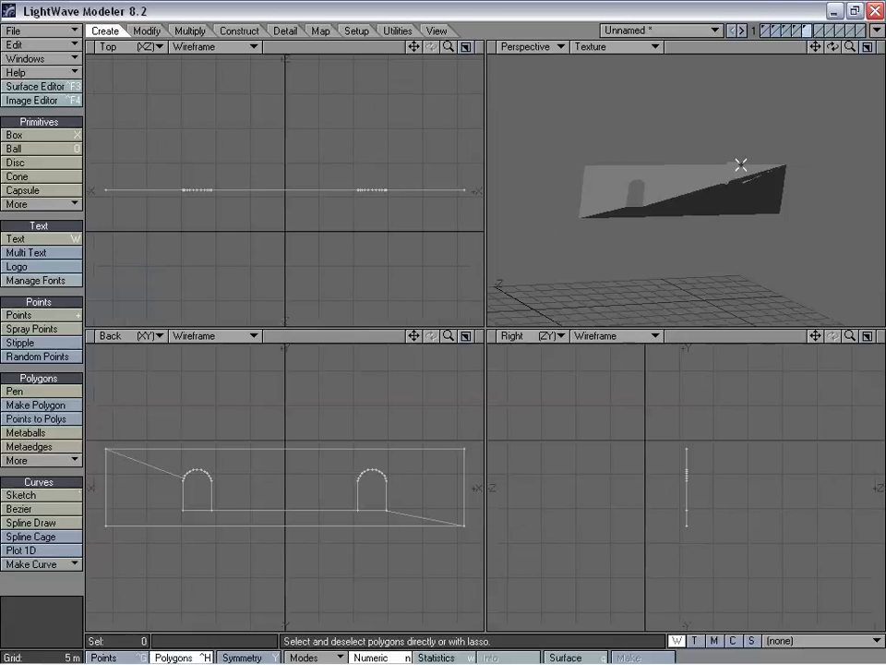
Split the wall face between the left window's lower outer corner and the wall's lower left corner, as seen from the back.
mouse_move(447, 335)
mouse_down()
mouse_move(476, 335)
mouse_move(460, 336)
mouse_up()
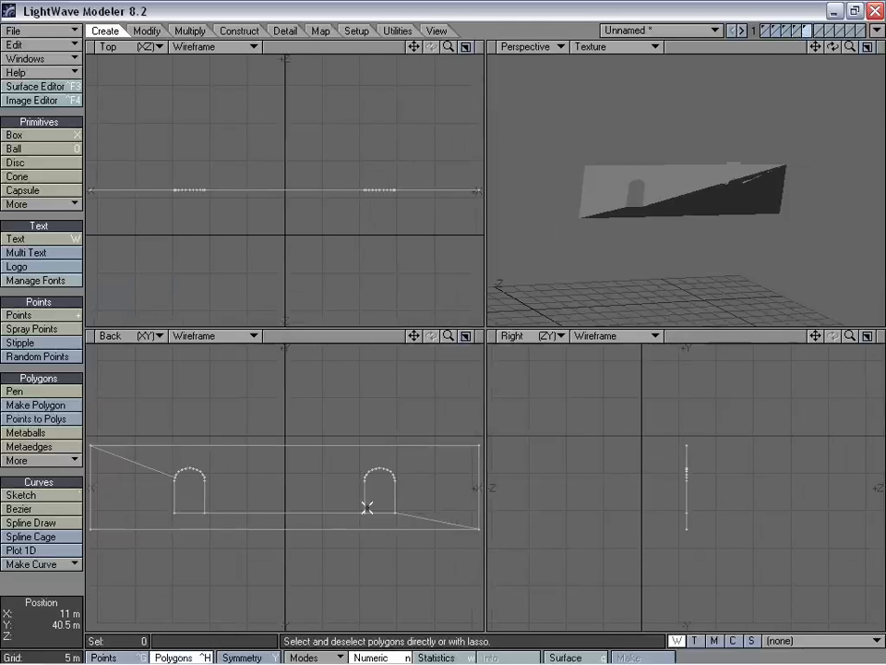
key(ctrl+g)
key(ctrl+h)
click(667, 184)
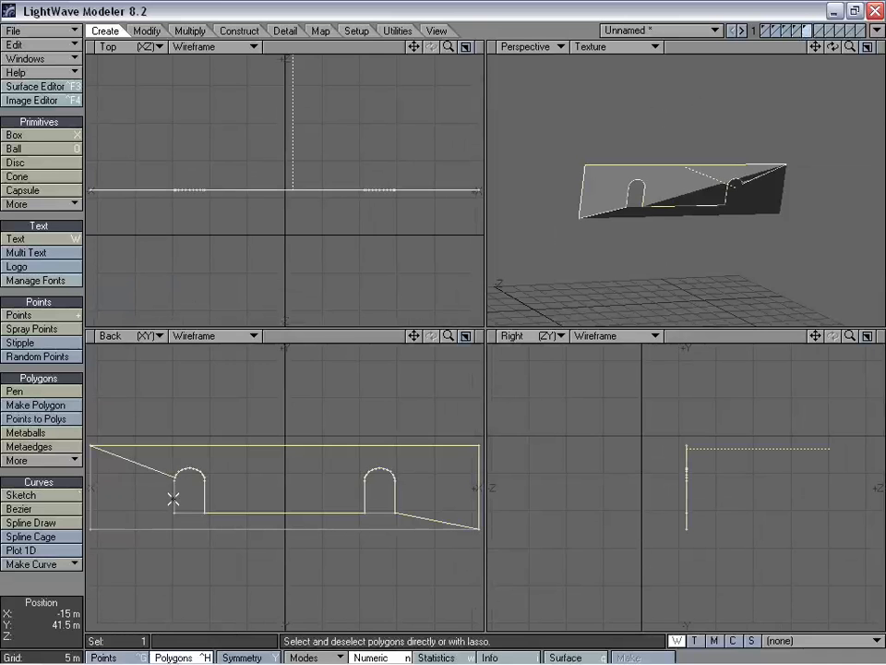
shift+click(173, 532)
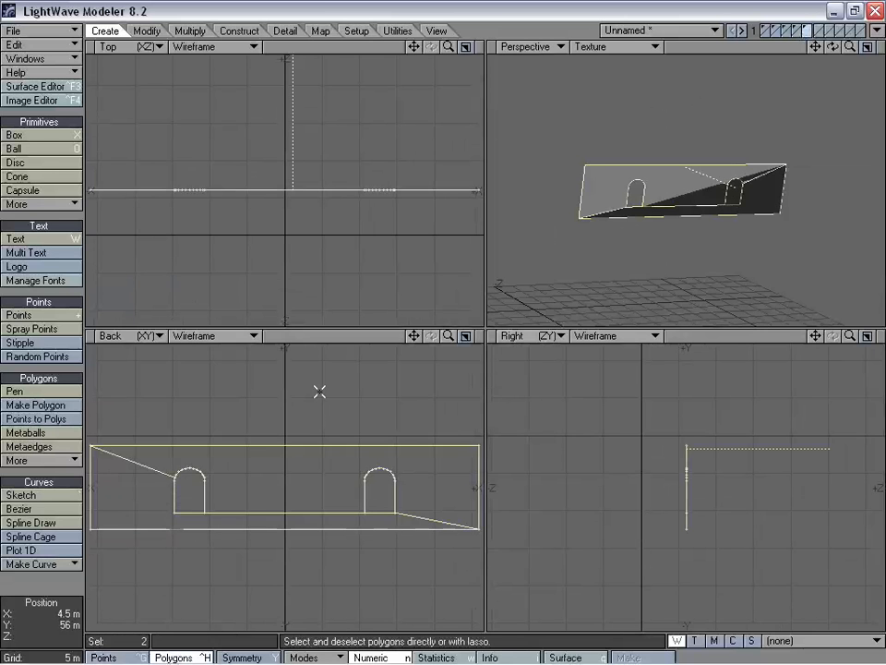
key(ctrl+g)
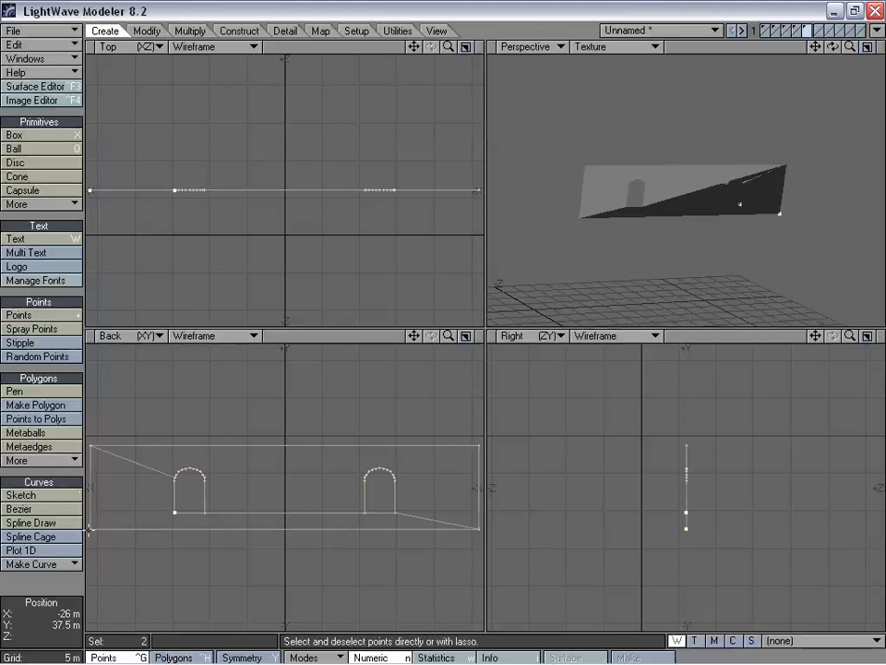
key(ctrl+l)
right_drag(90, 477, 448, 486)
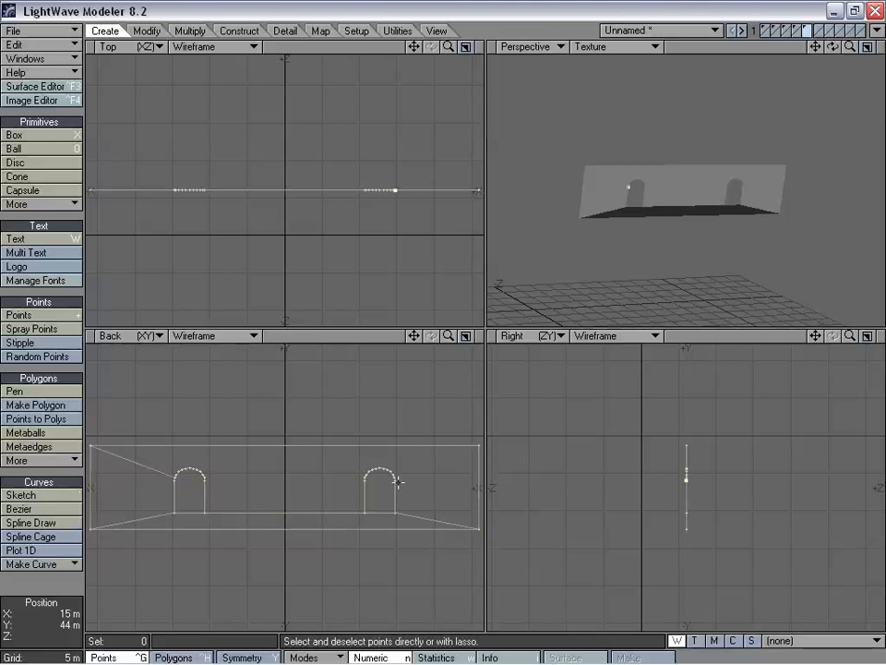
Split the wall face between the right window's outer arch base and the wall's upper right corner, as seen from the back.
key(ctrl+l)
mouse_move(460, 403)
right_down()
mouse_move(258, 510)
mouse_move(541, 386)
right_up()
mouse_move(563, 198)
alt+mouse_down()
mouse_move(605, 149)
mouse_move(608, 172)
mouse_move(702, 211)
alt+mouse_up()
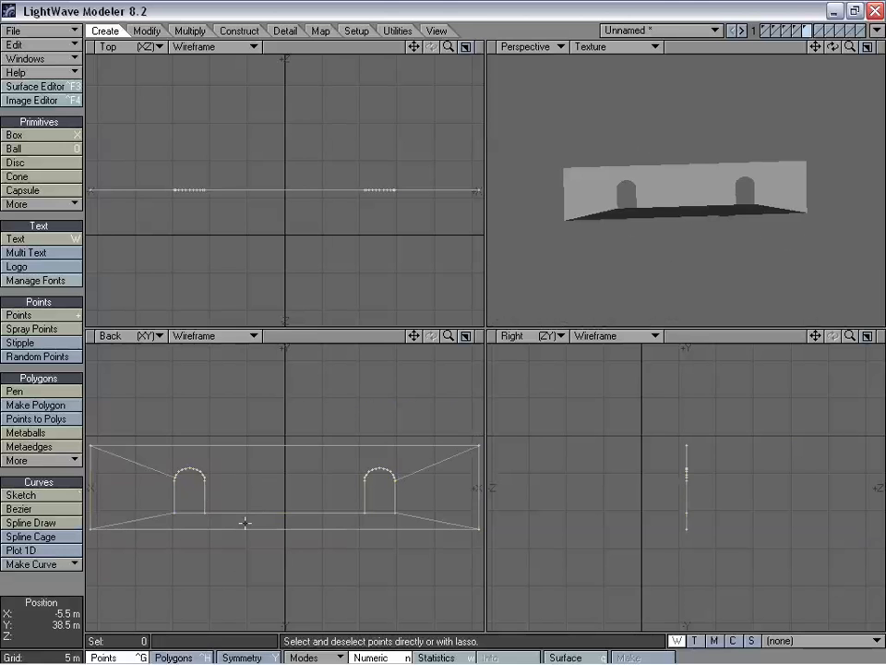
Select the wall face polygons to examine how the face is divided, and clear the selection.
key(ctrl+h)
key(ctrl+g)
key(ctrl+h)
key(ctrl+g)
drag(414, 335, 413, 324)
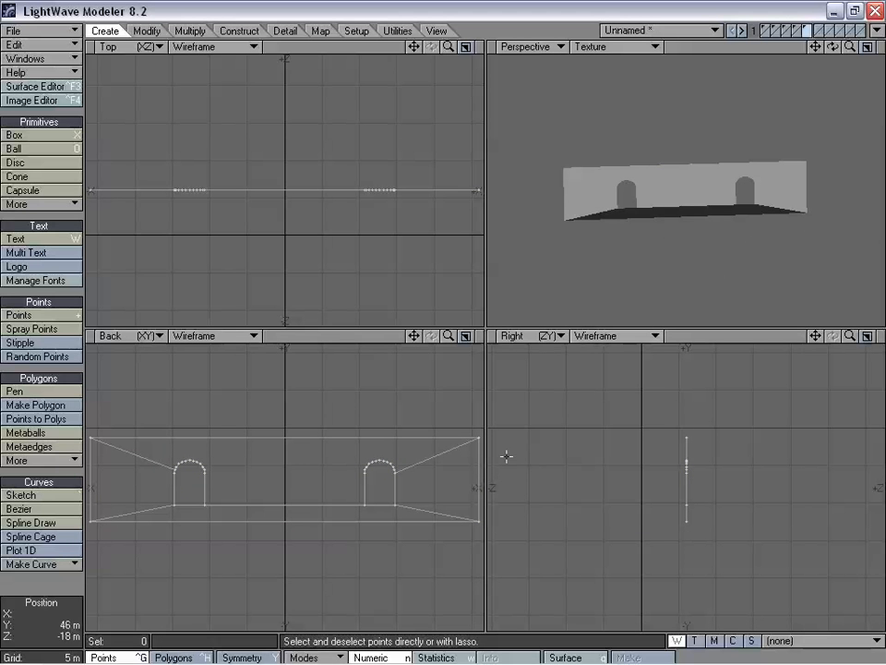
key(ctrl+h)
click(406, 516)
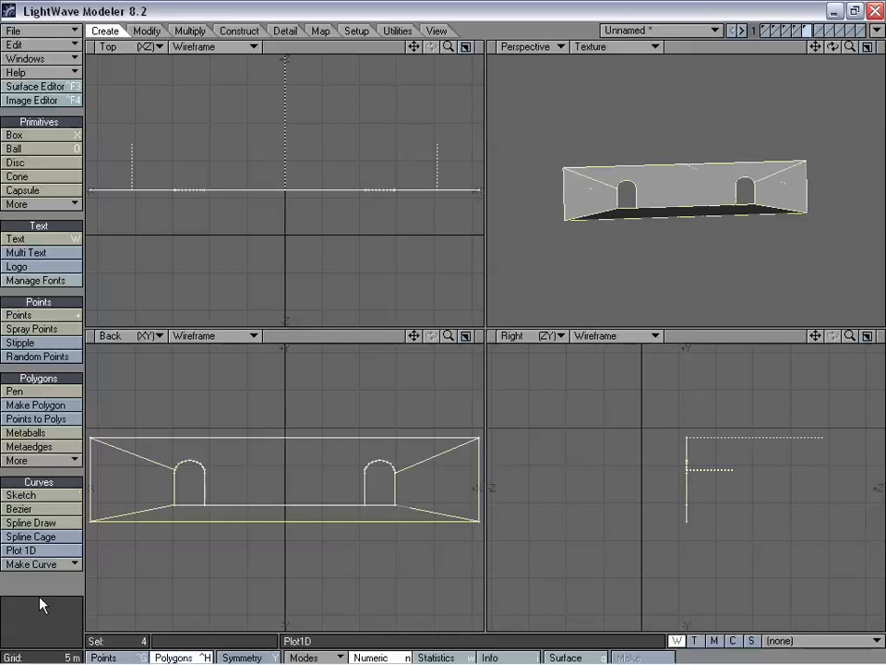
click(56, 588)
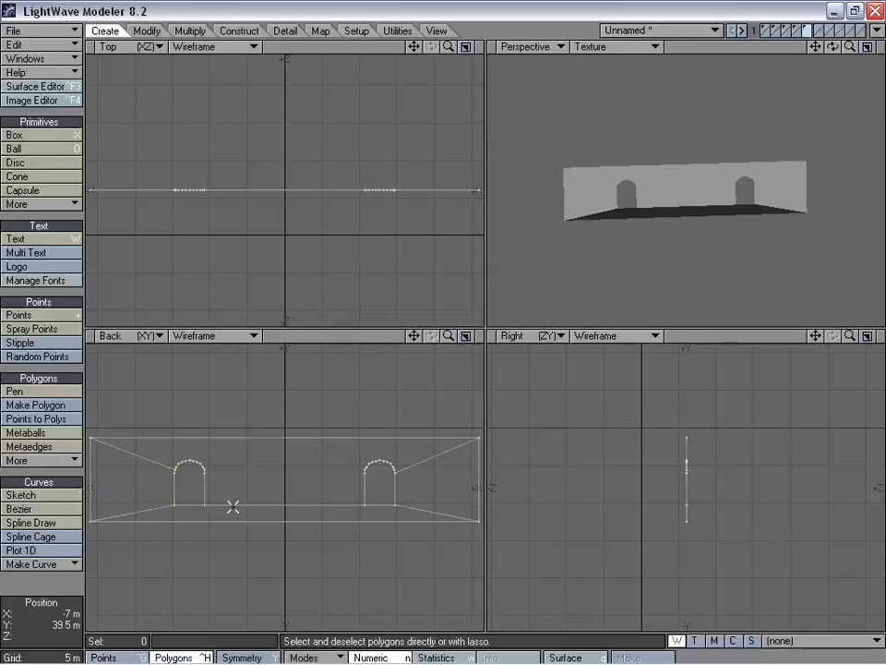
key(shift+k)
drag(238, 485, 234, 543)
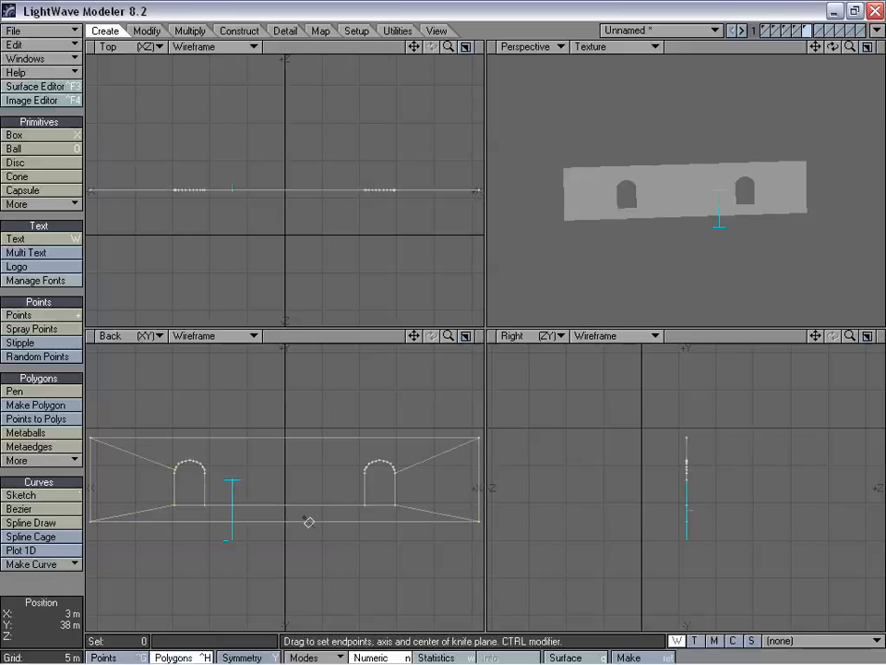
drag(288, 512, 233, 513)
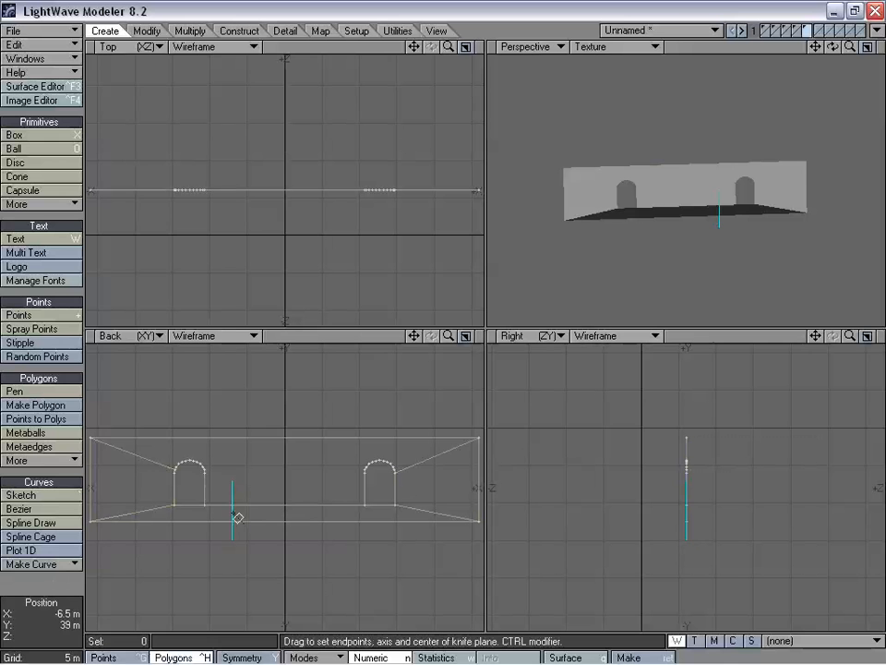
key(space)
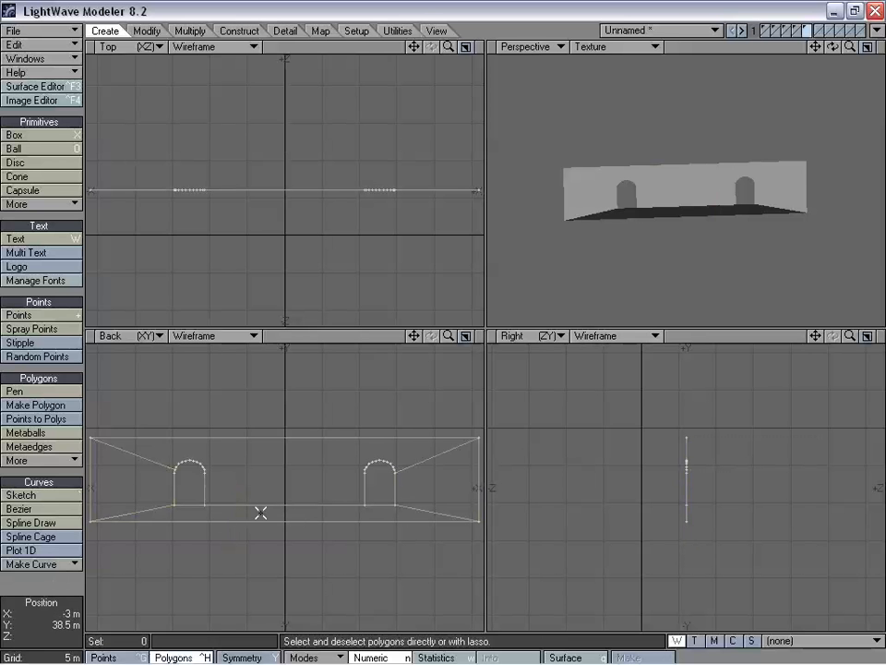
key(ctrl+g)
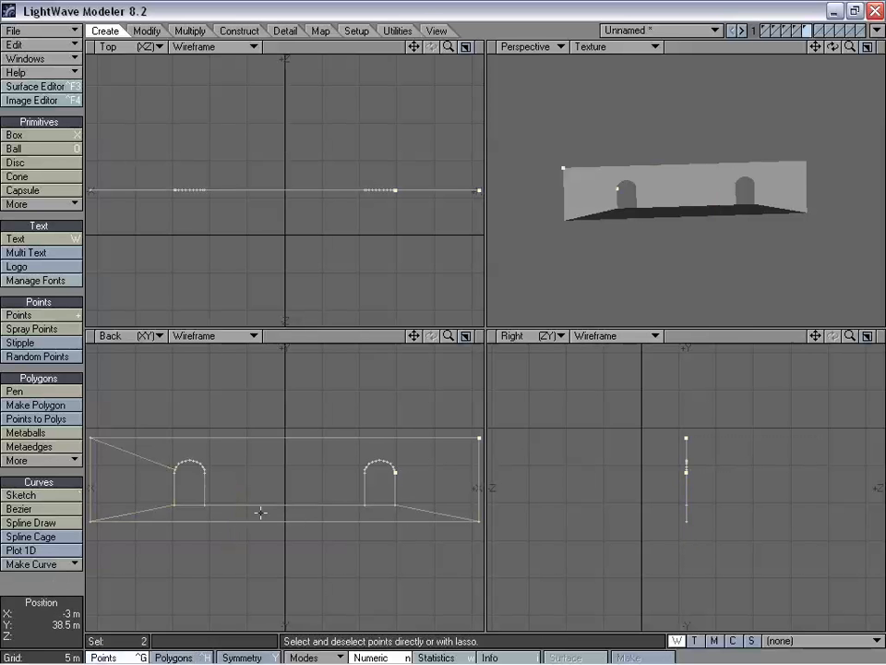
key(p)
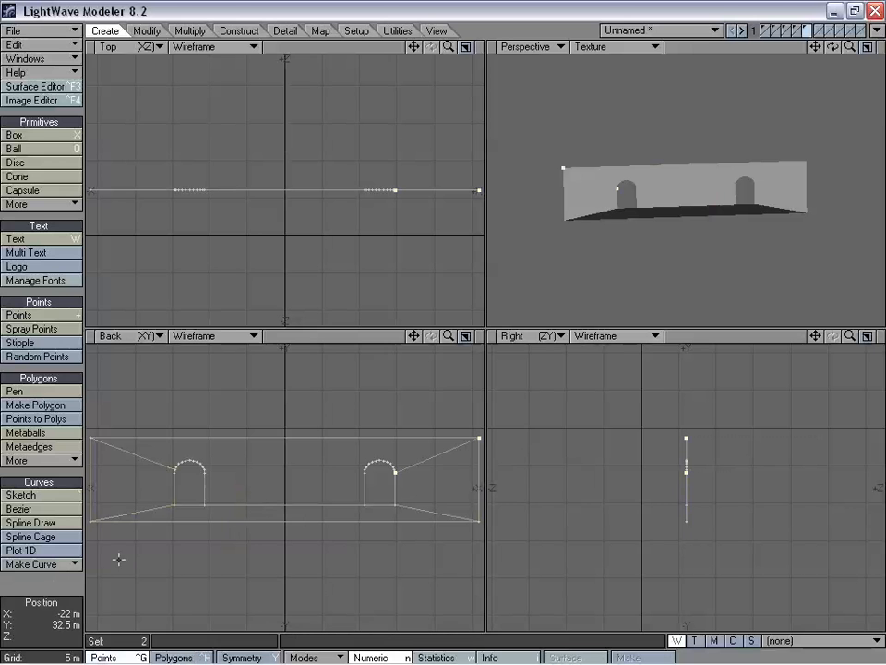
click(59, 585)
Knife the lower strip of the wall face vertically at X 0 m and remove the stray point above the cut.
key(shift+k)
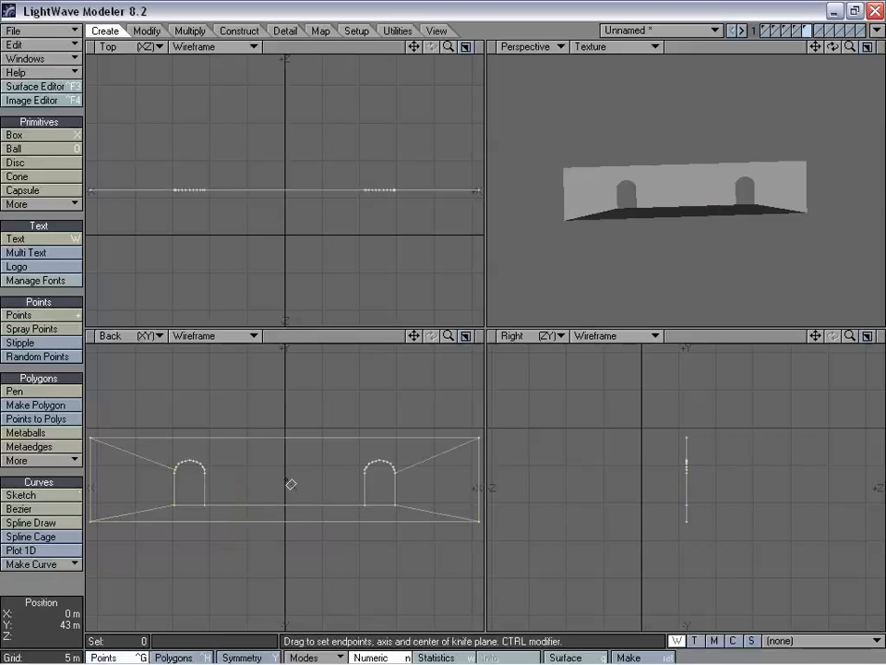
drag(289, 490, 291, 567)
key(space)
alt+drag(665, 212, 713, 222)
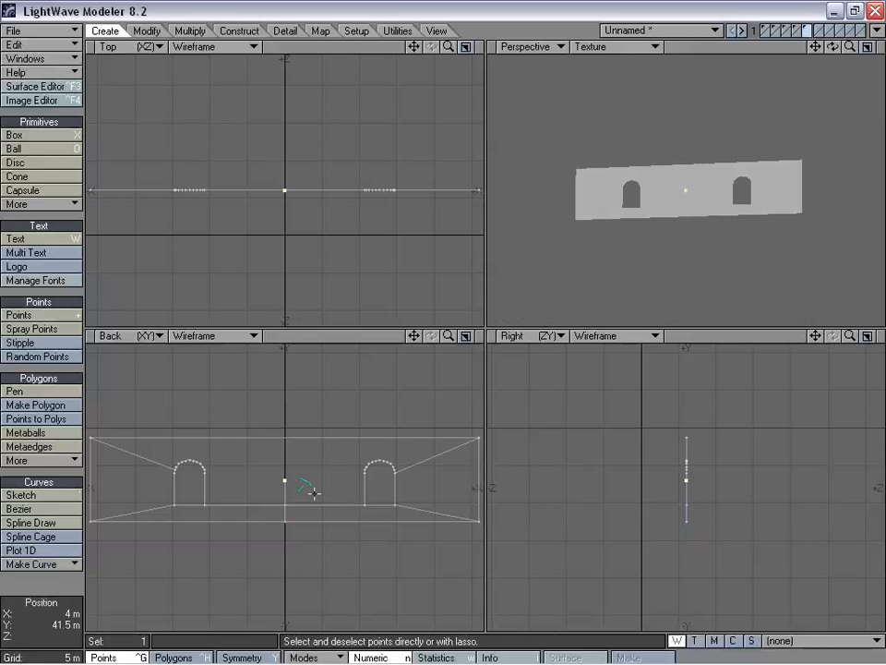
key(ctrl+h)
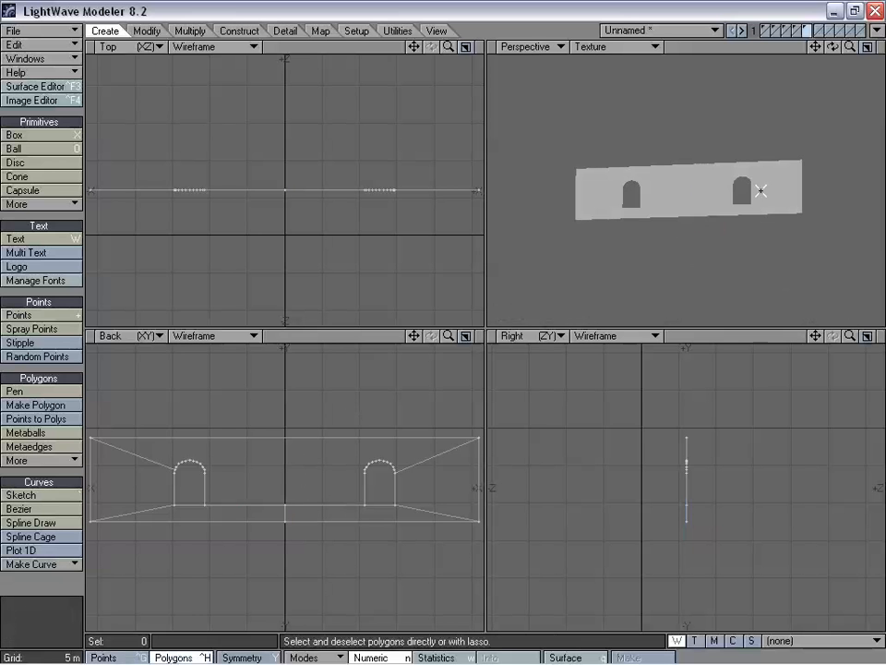
Move the repaired wall face back into the second layer and merge the duplicate points.
alt+drag(759, 190, 629, 201)
key(Delete)
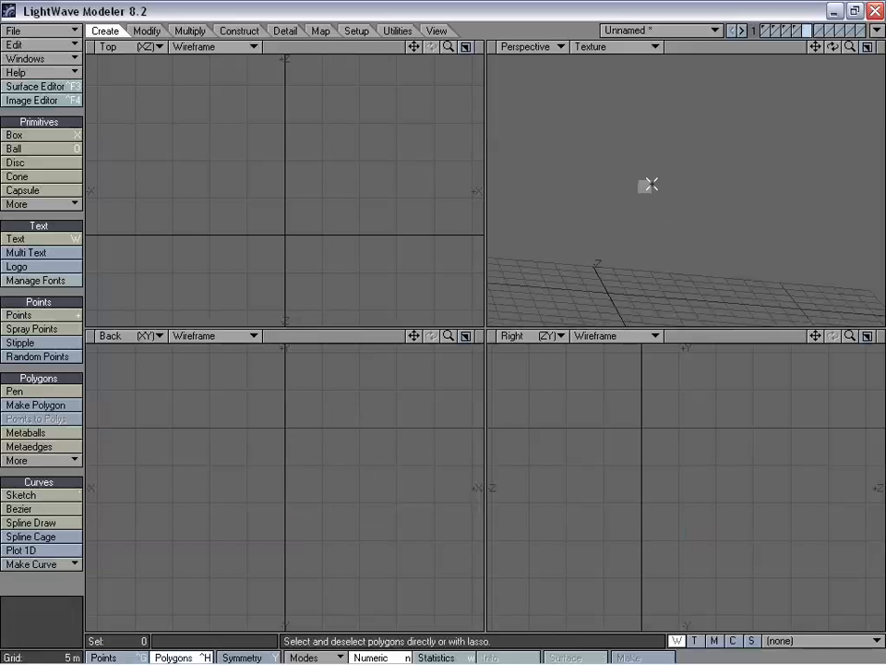
click(775, 28)
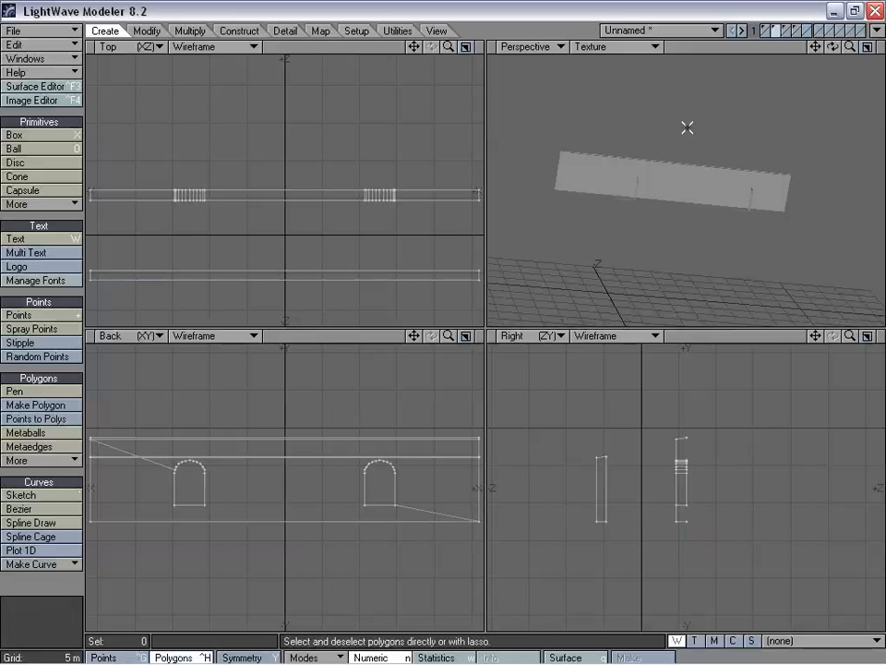
key(v)
key(m)
key(Return)
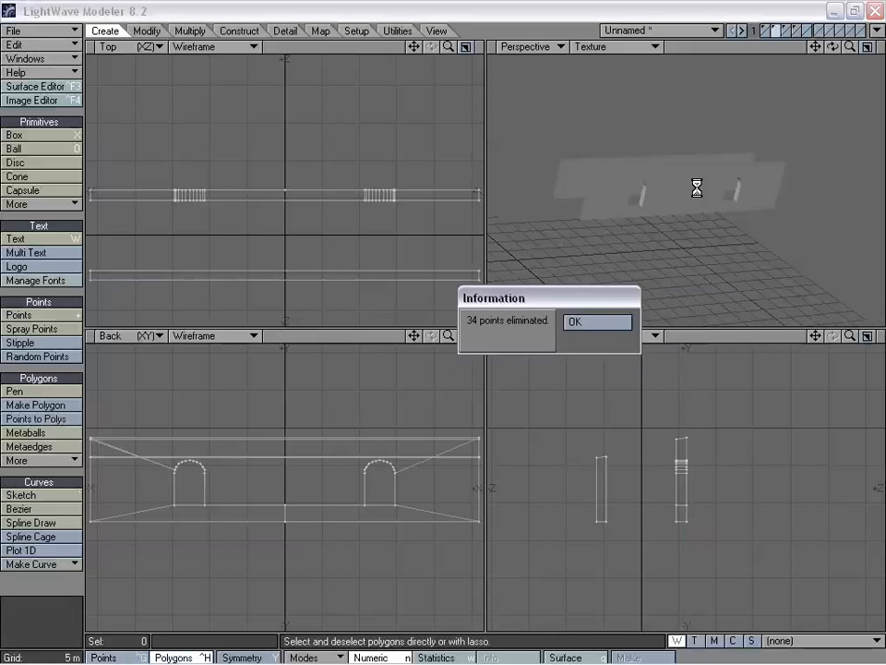
key(Return)
Show the first three layers together and examine the assembled wall, brackets, gallery and roof from several angles.
alt+drag(762, 216, 716, 198)
shift+click(780, 32)
shift+click(794, 31)
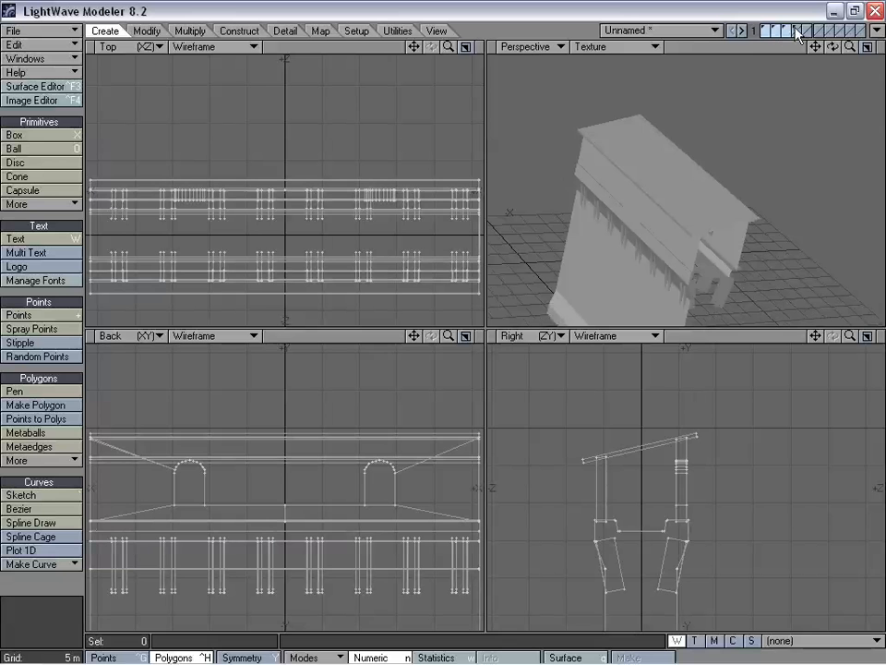
alt+drag(775, 176, 689, 216)
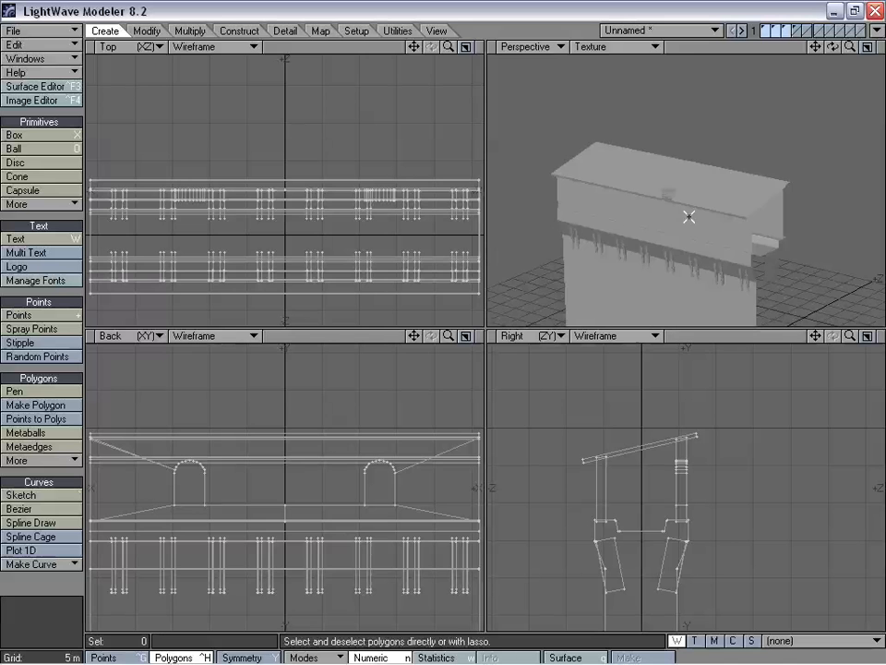
alt+drag(702, 259, 693, 224)
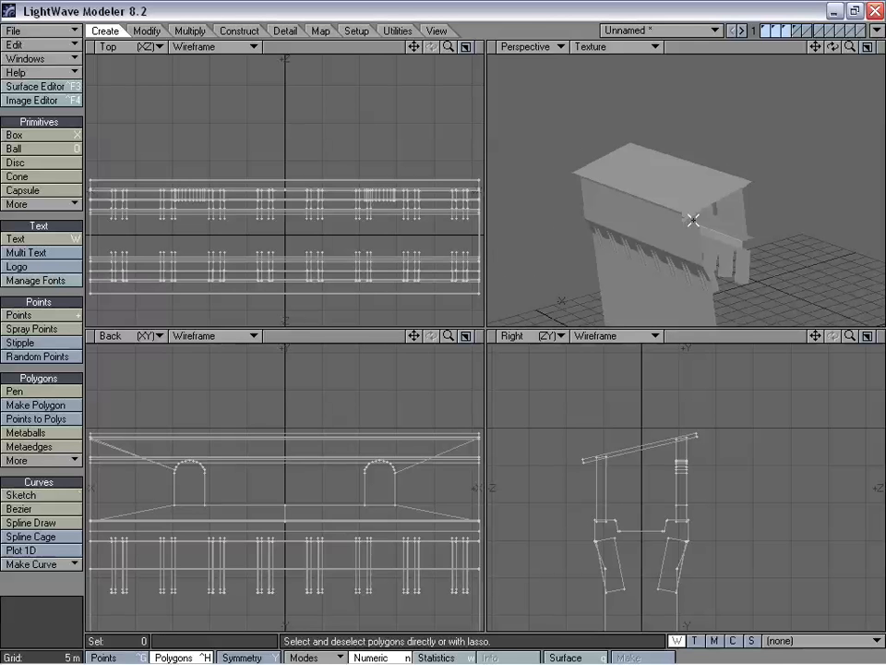
Clear the fourth layer and show the first three layers behind it as background.
click(797, 31)
key(Delete)
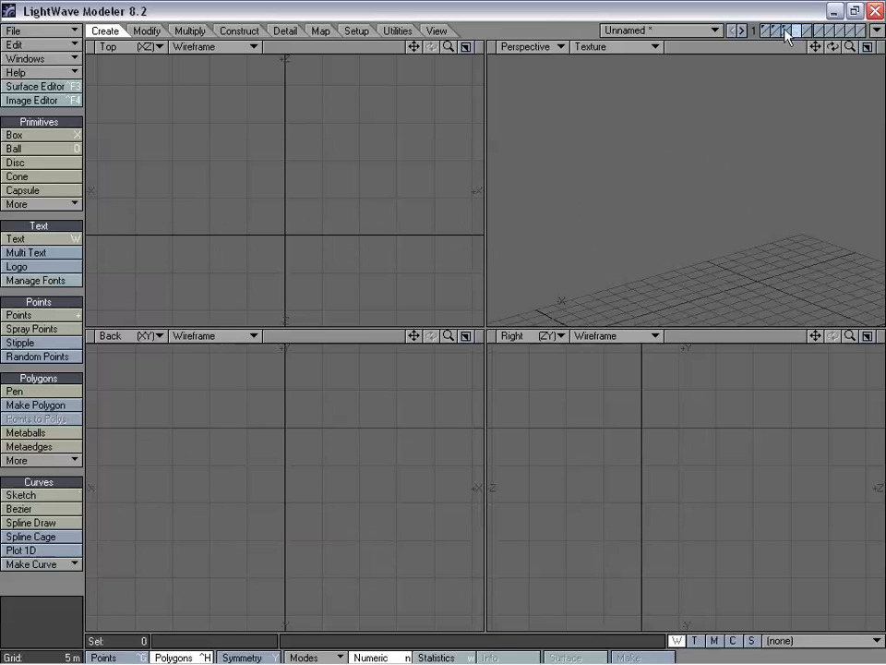
click(786, 33)
shift+click(776, 33)
shift+click(767, 35)
key(a)
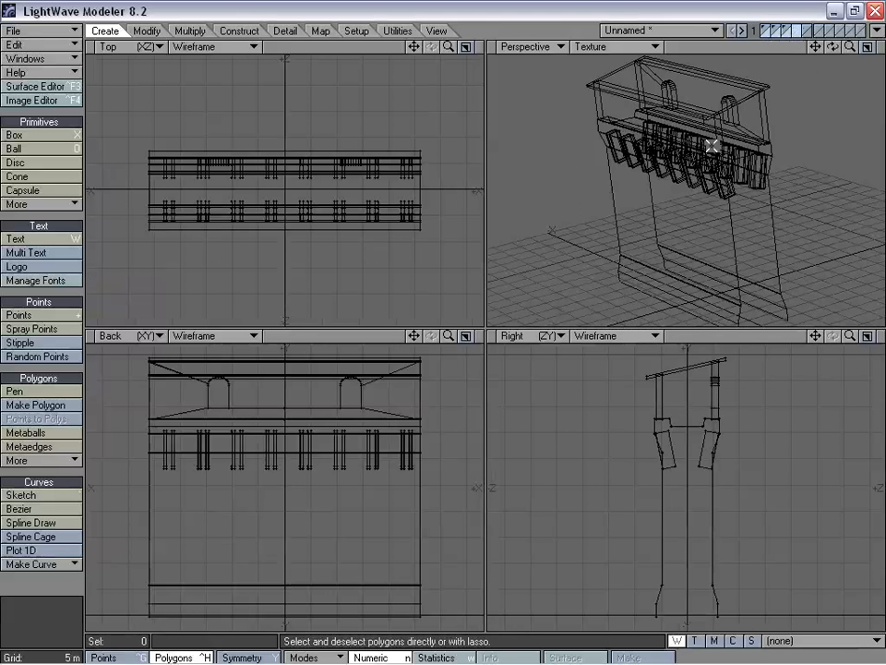
alt+drag(692, 175, 677, 209)
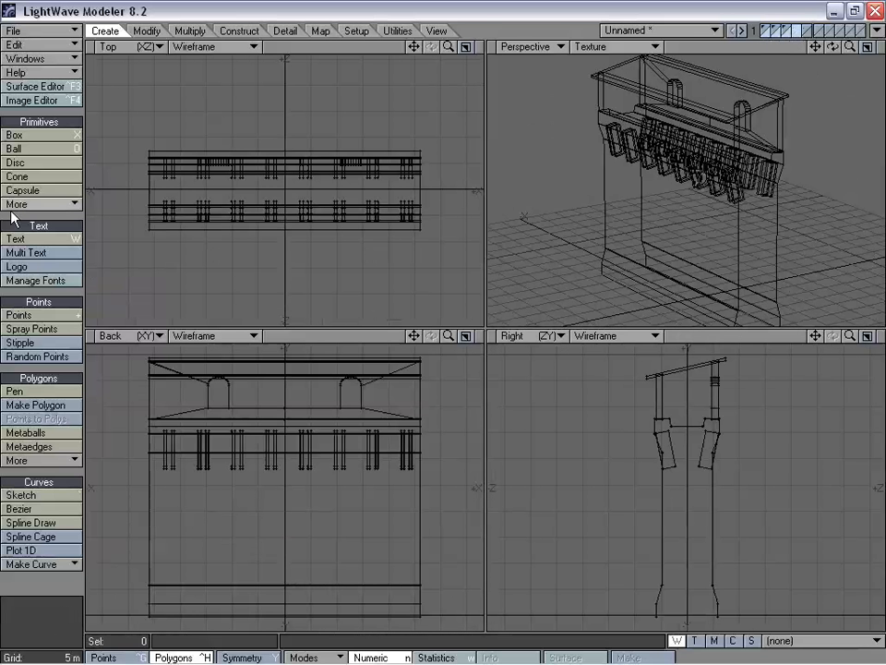
Draw a thin box about 0.5 m wide and 6 m high midway between the windows, extending through the lower gallery wall.
click(18, 135)
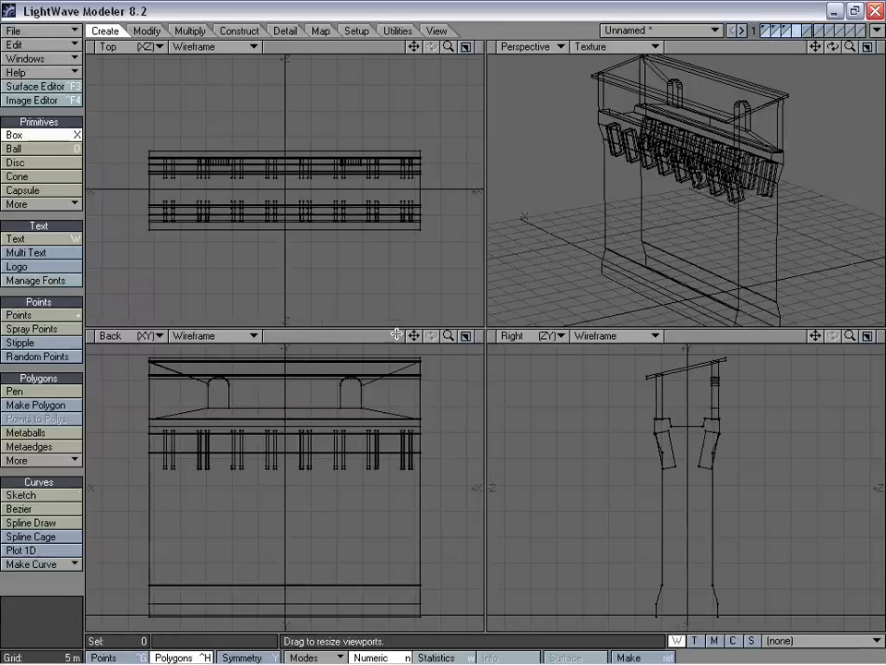
drag(413, 336, 415, 402)
drag(440, 339, 423, 346)
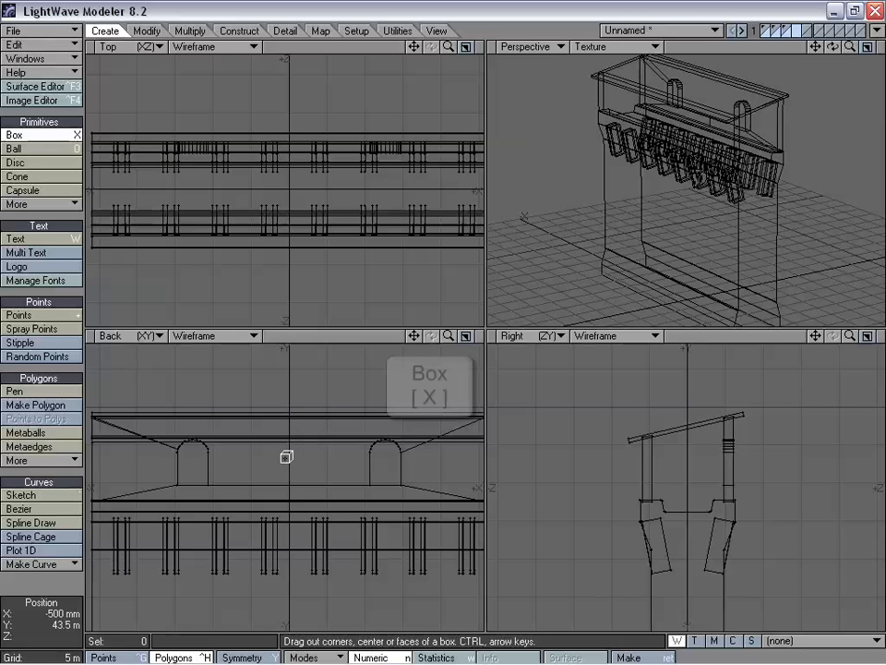
drag(287, 455, 289, 499)
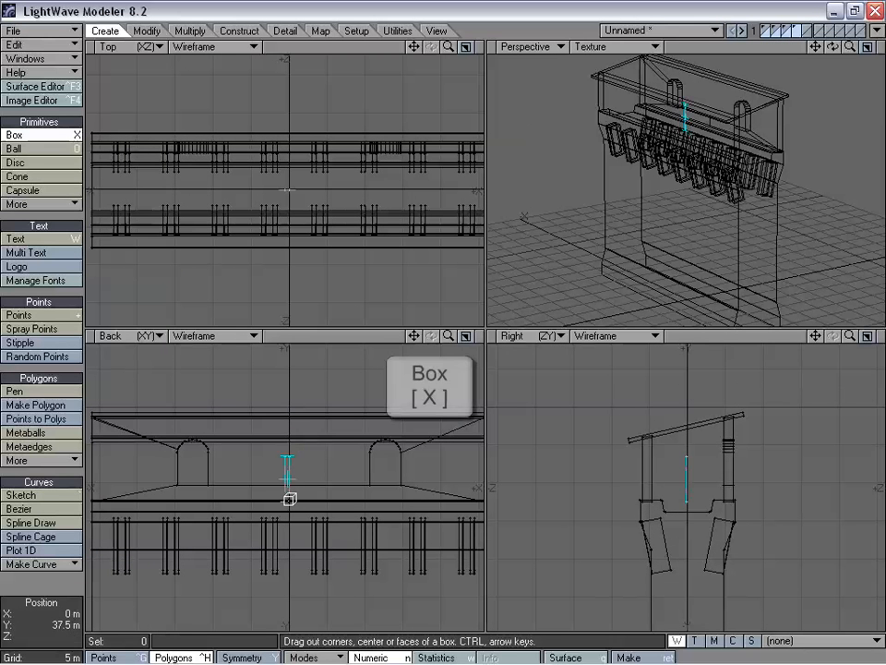
mouse_move(651, 479)
mouse_down()
mouse_move(651, 467)
mouse_move(614, 471)
mouse_move(639, 494)
mouse_move(661, 471)
mouse_up()
key(space)
Shorten the thin box slightly and move it so it is centred exactly midway between the two arched windows.
key(t)
key(h)
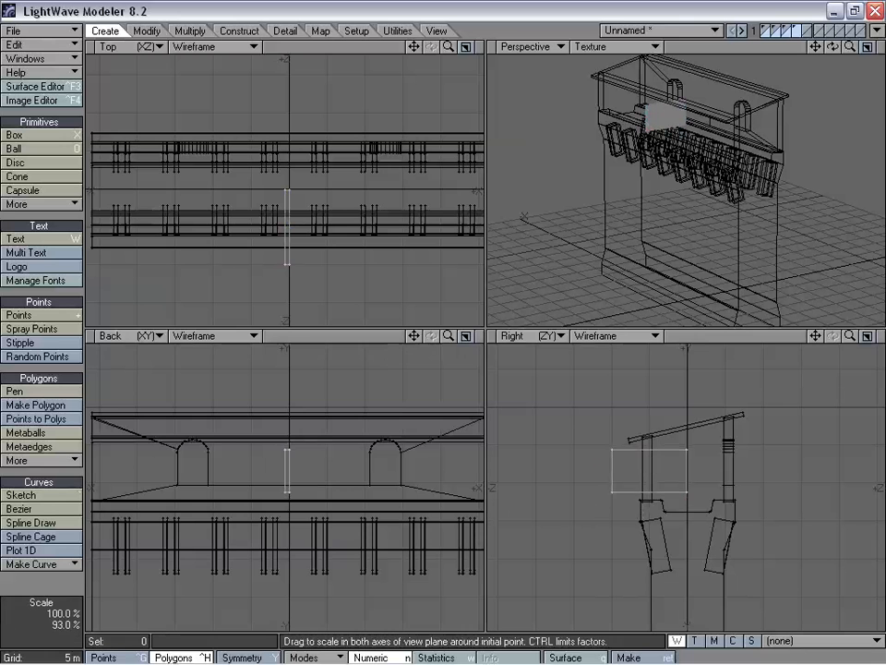
key(t)
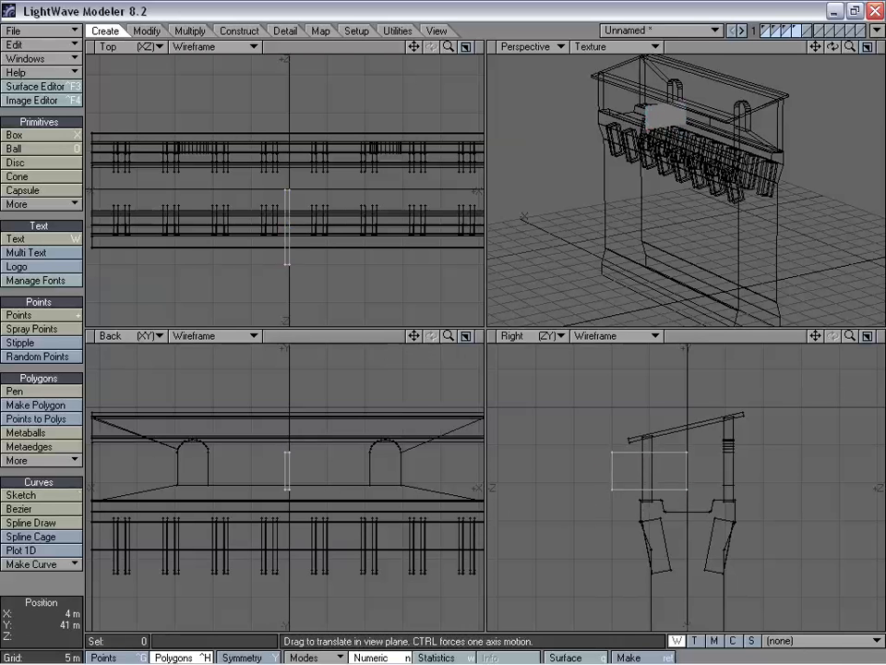
drag(340, 491, 345, 491)
drag(448, 335, 517, 335)
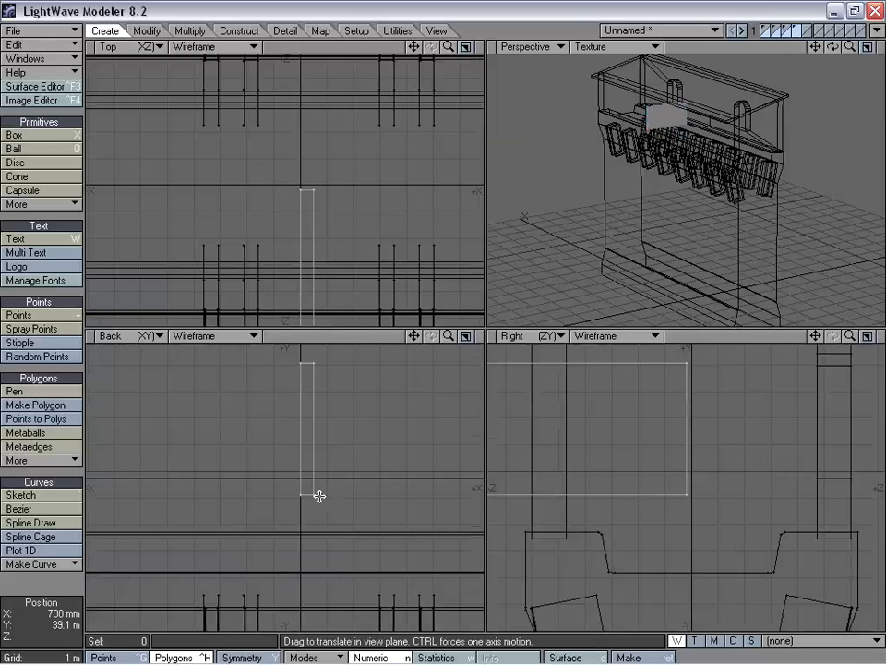
drag(318, 495, 313, 495)
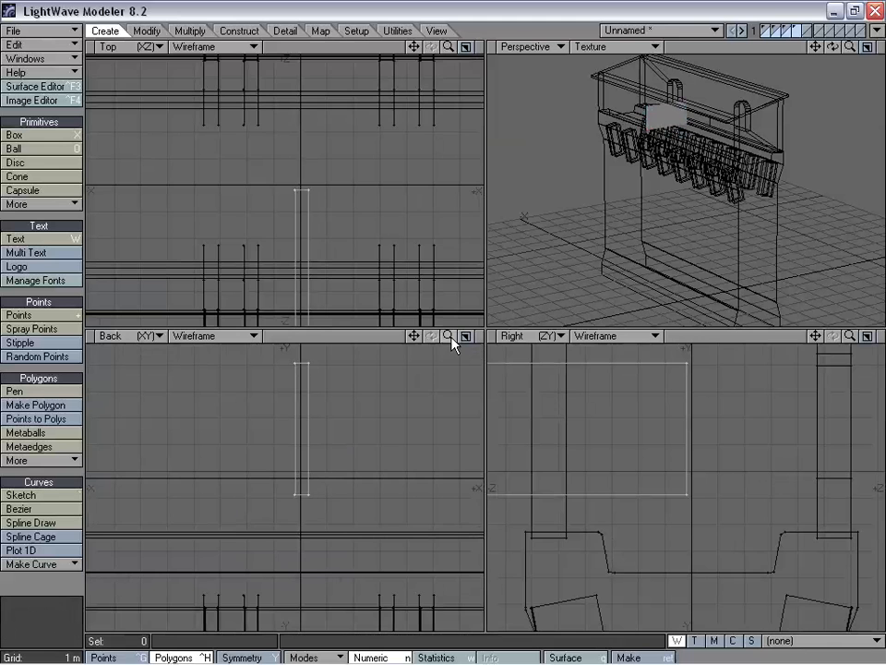
drag(449, 336, 383, 336)
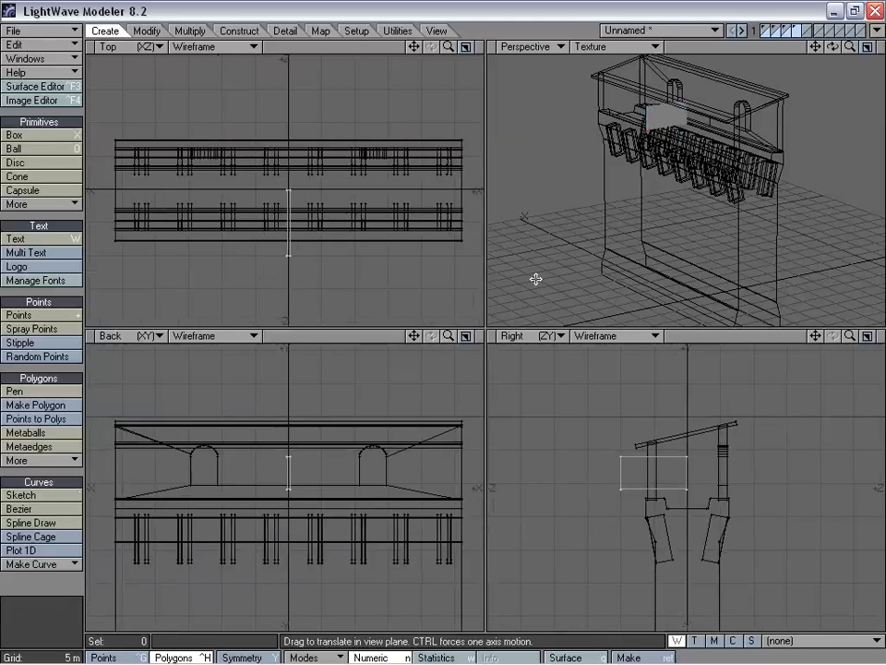
alt+drag(659, 220, 644, 183)
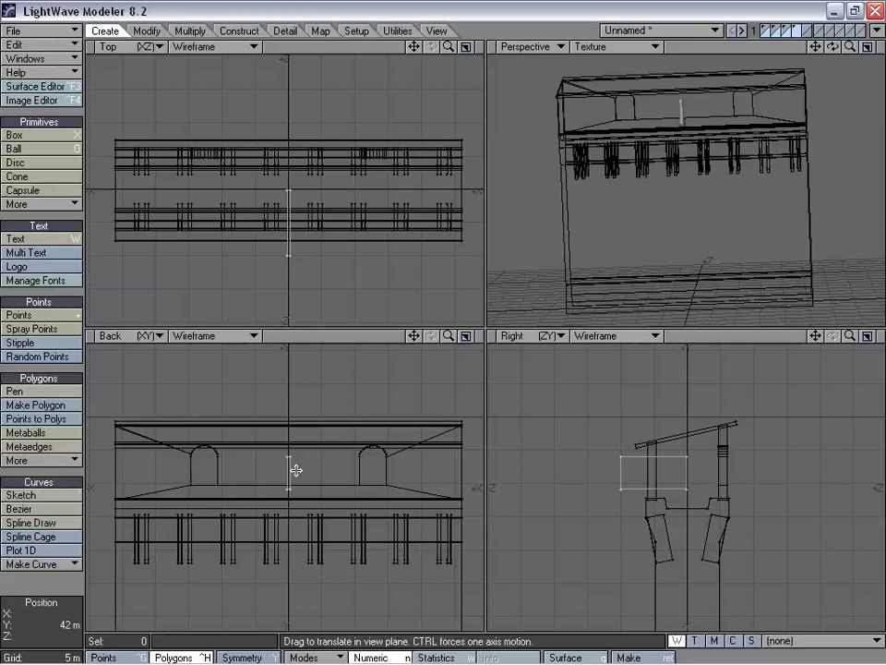
Place a copy of the thin box over the arched window on the positive X side, keeping the original in the middle.
mouse_move(321, 456)
right_down()
mouse_move(359, 479)
mouse_move(310, 462)
right_up()
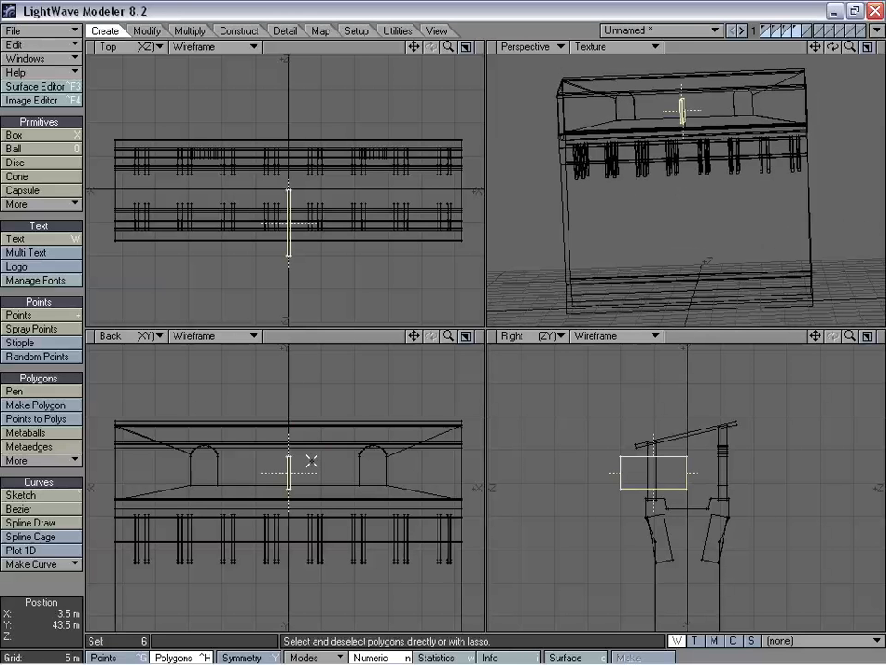
key(t)
mouse_move(310, 463)
mouse_down()
mouse_move(371, 473)
mouse_move(203, 476)
mouse_move(246, 476)
mouse_up()
key(Delete)
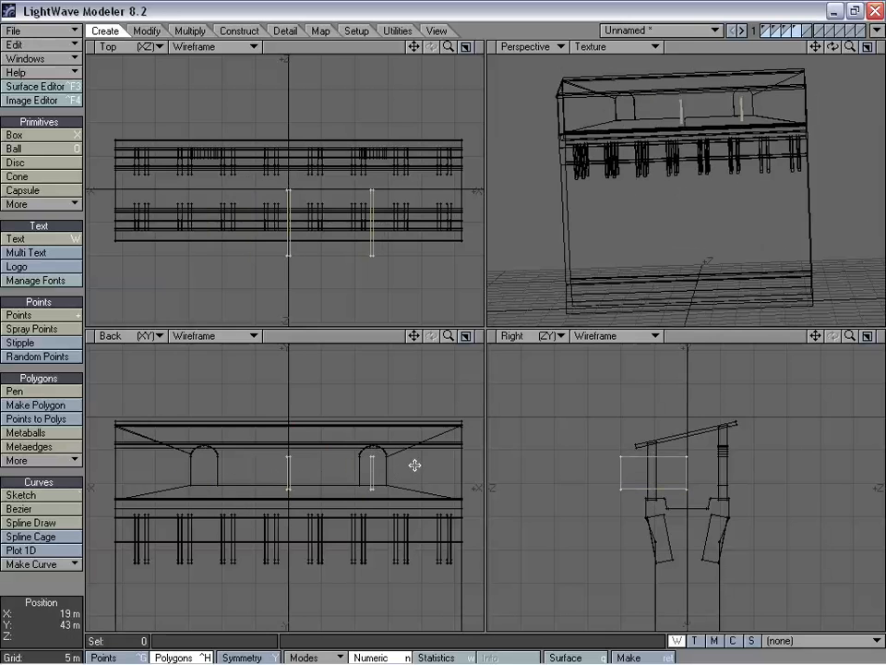
Select the copied box and nudge it sideways towards the centre line of the arched window.
right_drag(405, 434, 420, 445)
key(shift+a)
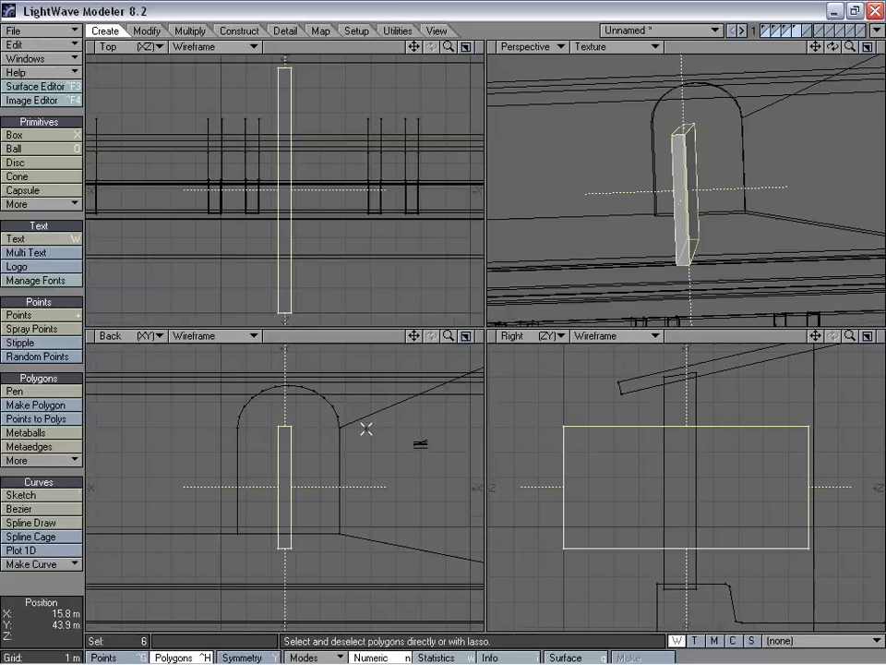
drag(307, 470, 310, 470)
key(space)
key(slash)
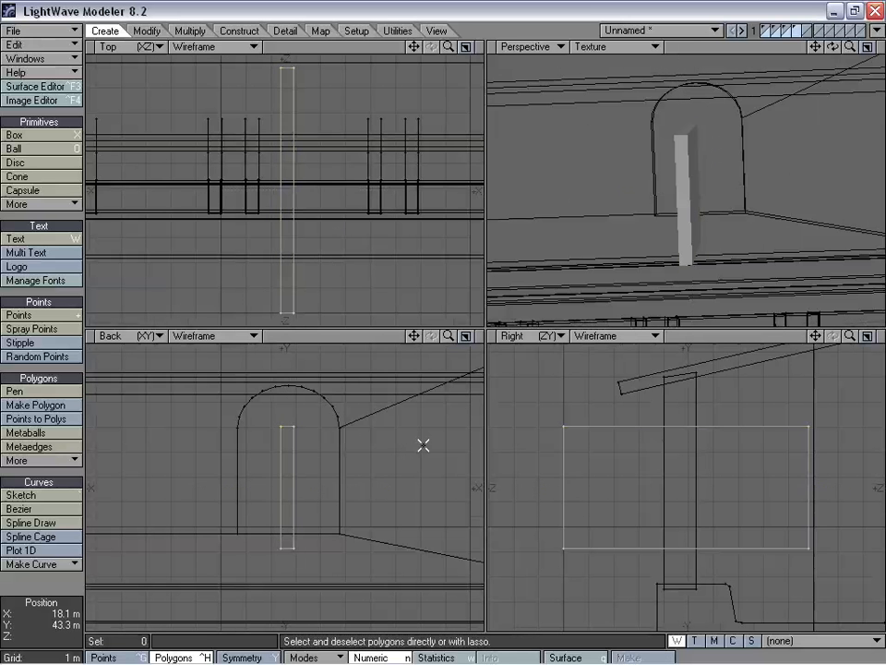
Fine-tune the copied box sideways until it lines up with the peak of the arch, and clear the selection.
right_drag(242, 415, 314, 564)
drag(447, 336, 495, 335)
drag(414, 335, 419, 431)
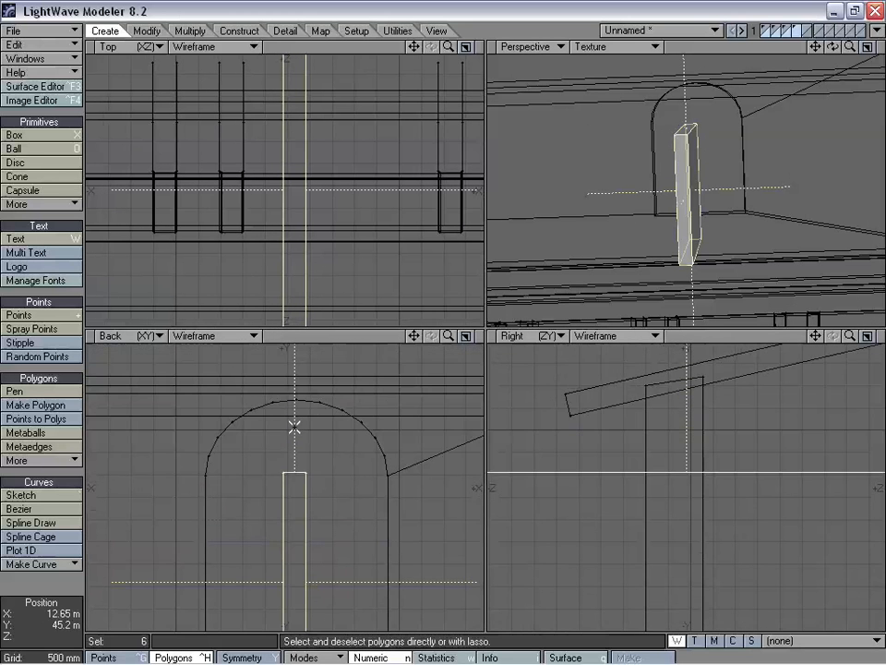
drag(447, 335, 430, 345)
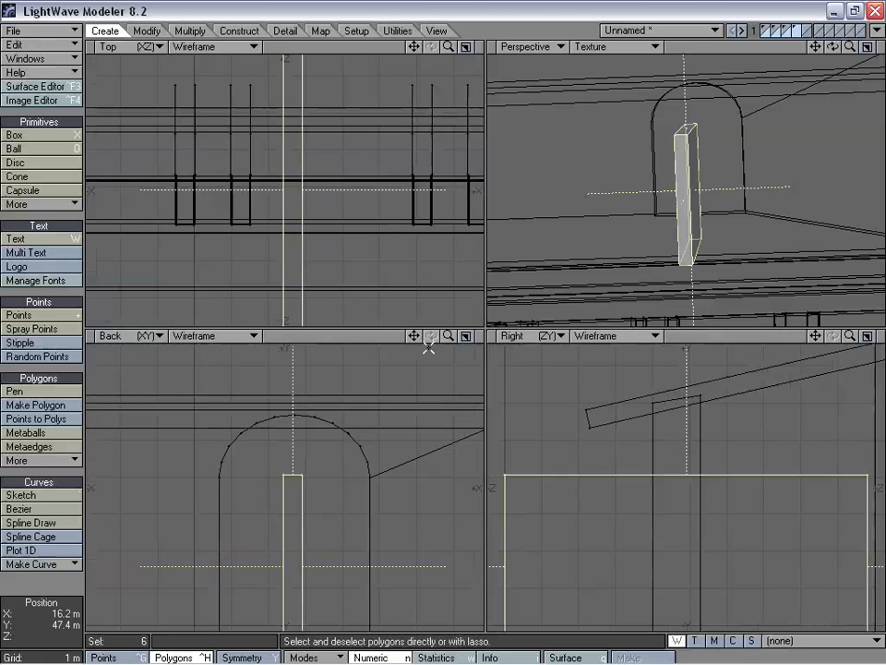
key(t)
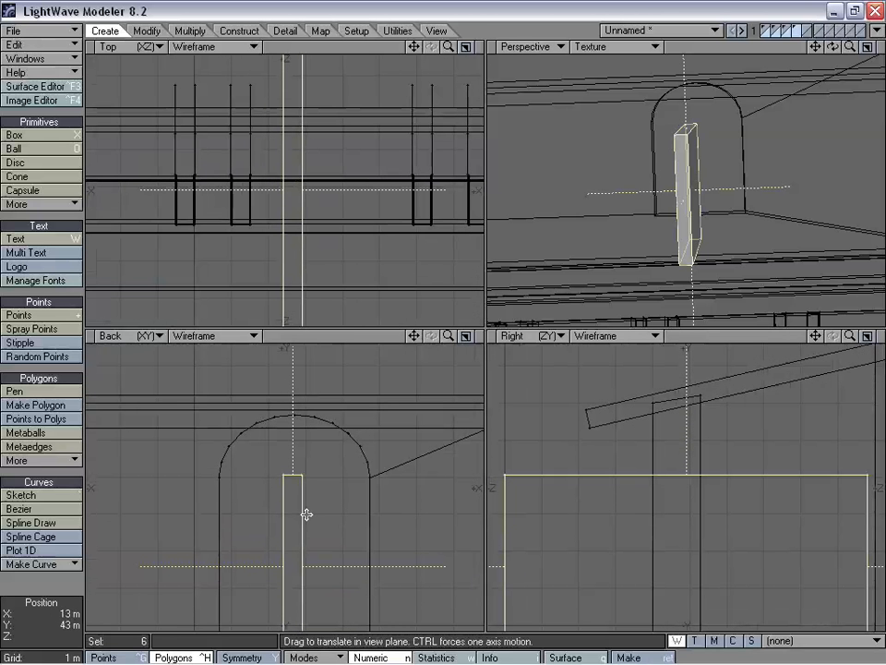
drag(450, 364, 475, 336)
drag(414, 336, 358, 484)
drag(413, 364, 408, 363)
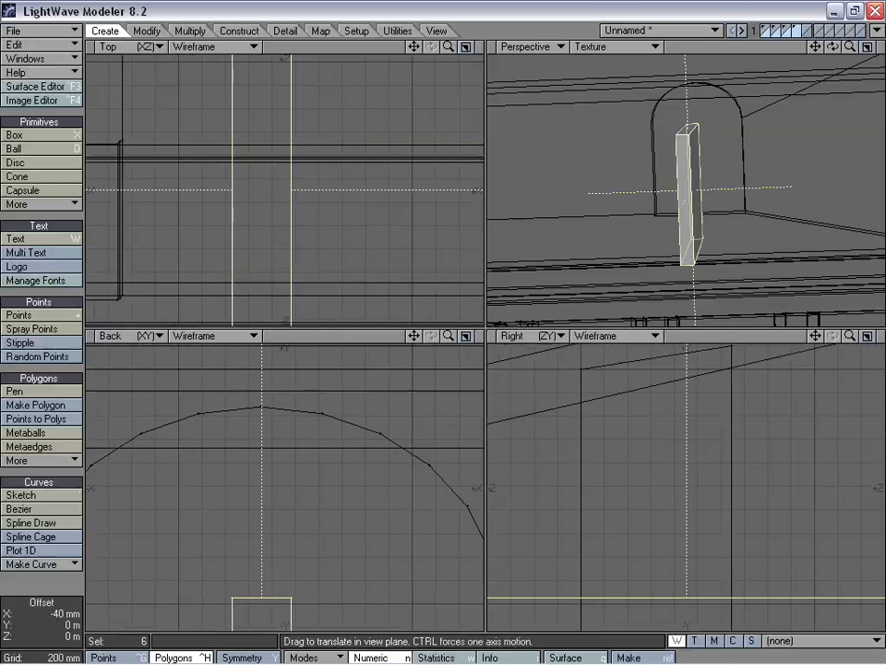
drag(448, 336, 414, 335)
key(space)
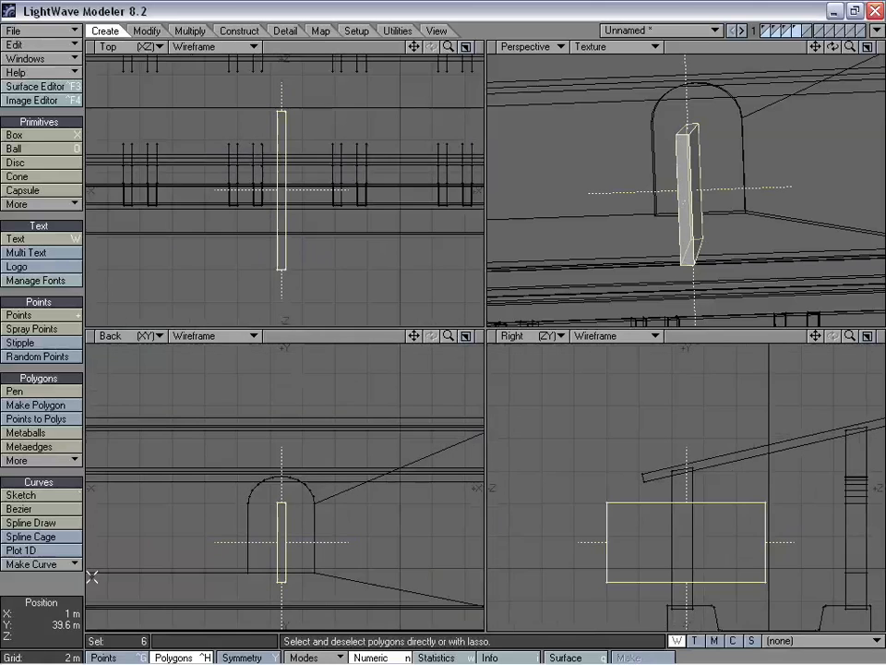
click(67, 580)
key(a)
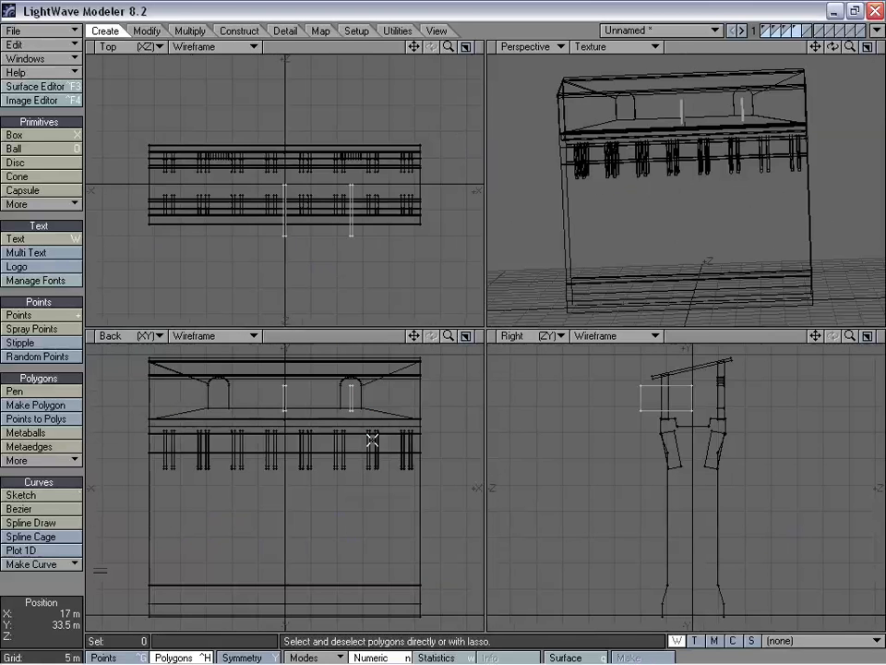
Mirror the copied box across X = 0 so a matching box stands in line with the other arched window.
right_drag(345, 445, 310, 405)
click(55, 578)
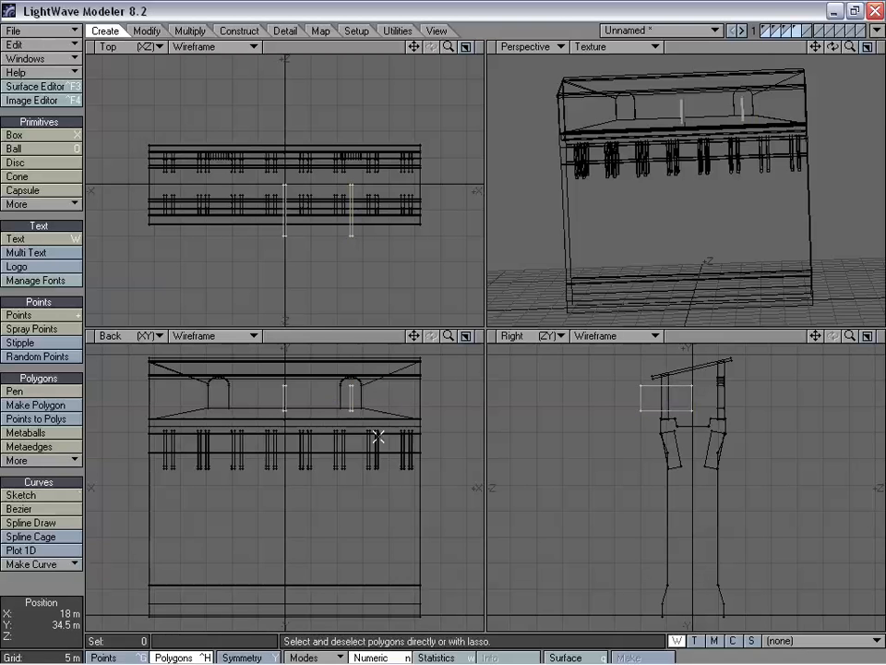
right_drag(367, 469, 365, 462)
key(shift+v)
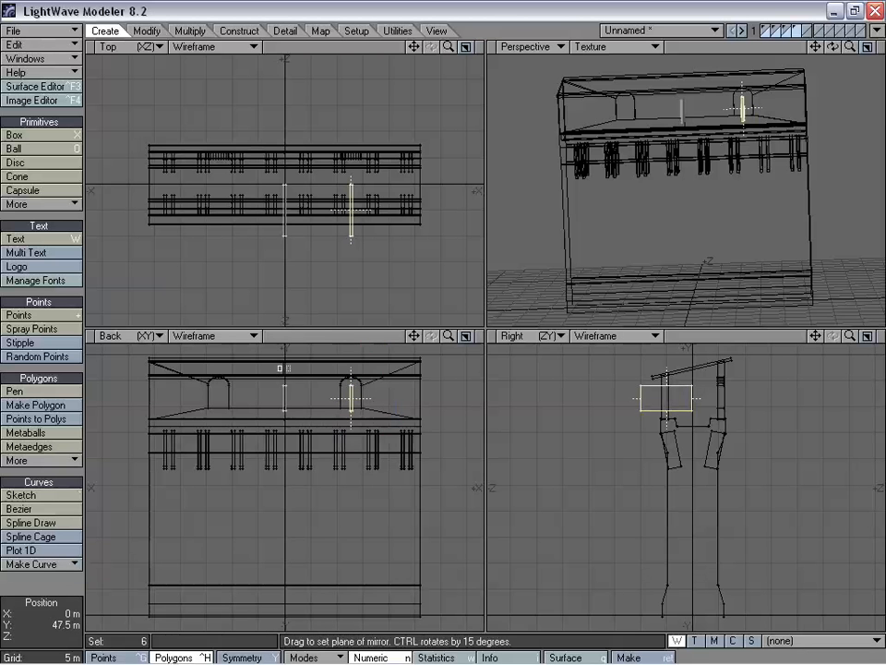
key(space)
right_drag(352, 419, 424, 455)
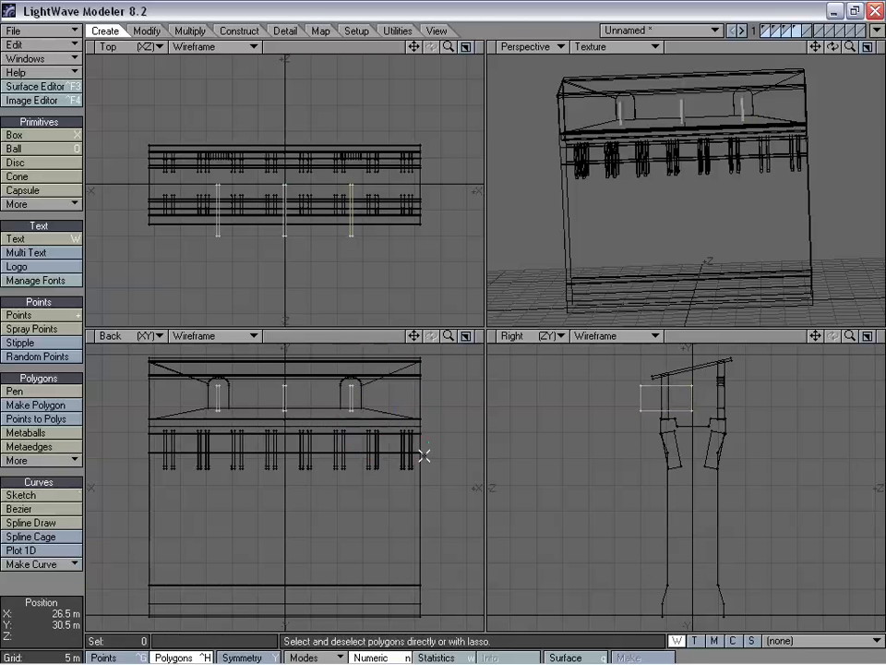
Examine the three thin boxes against the gallery wall and arched windows from several angles.
alt+drag(725, 268, 573, 272)
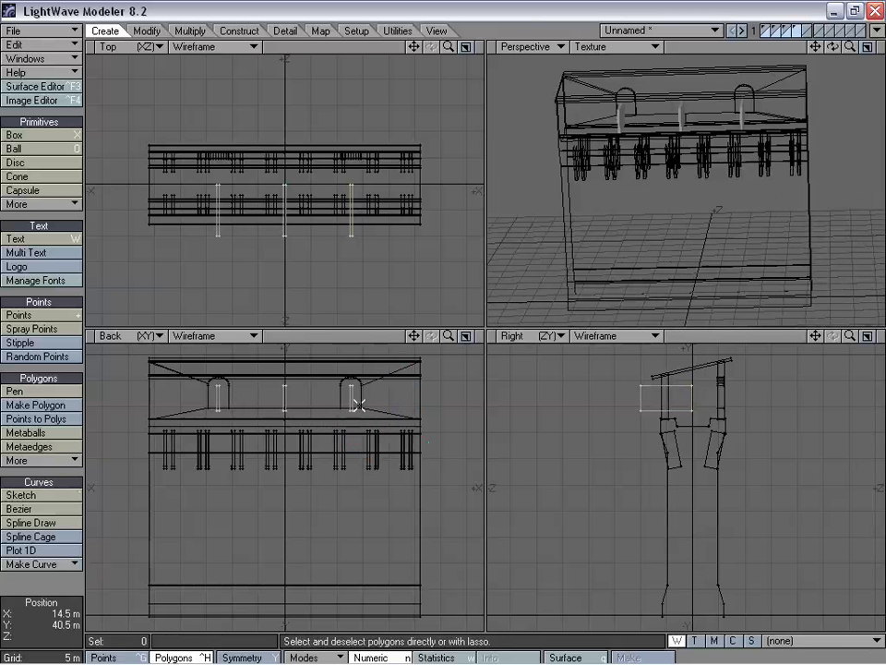
alt+drag(718, 208, 745, 175)
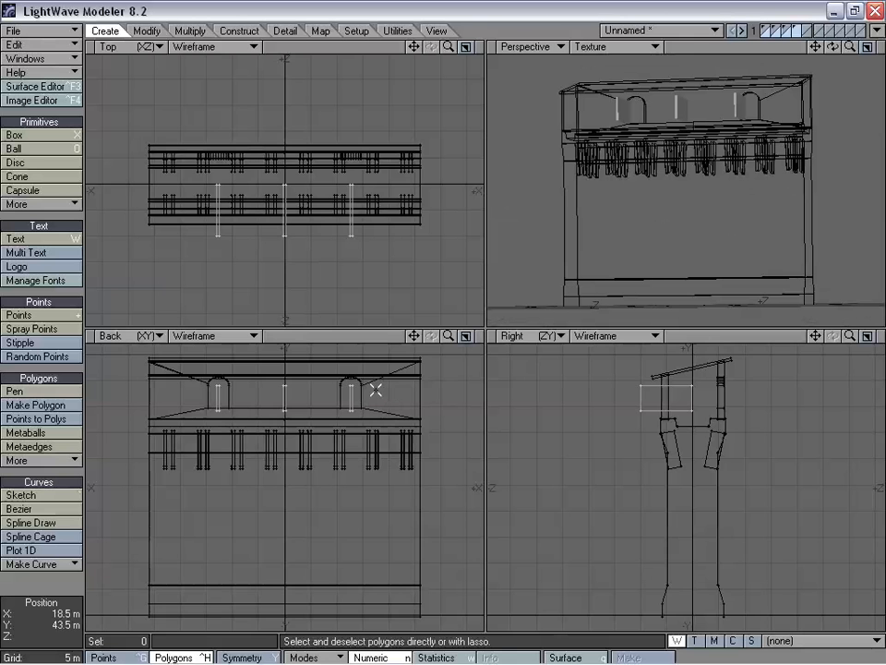
key(Right)
key(Right)
key(Right)
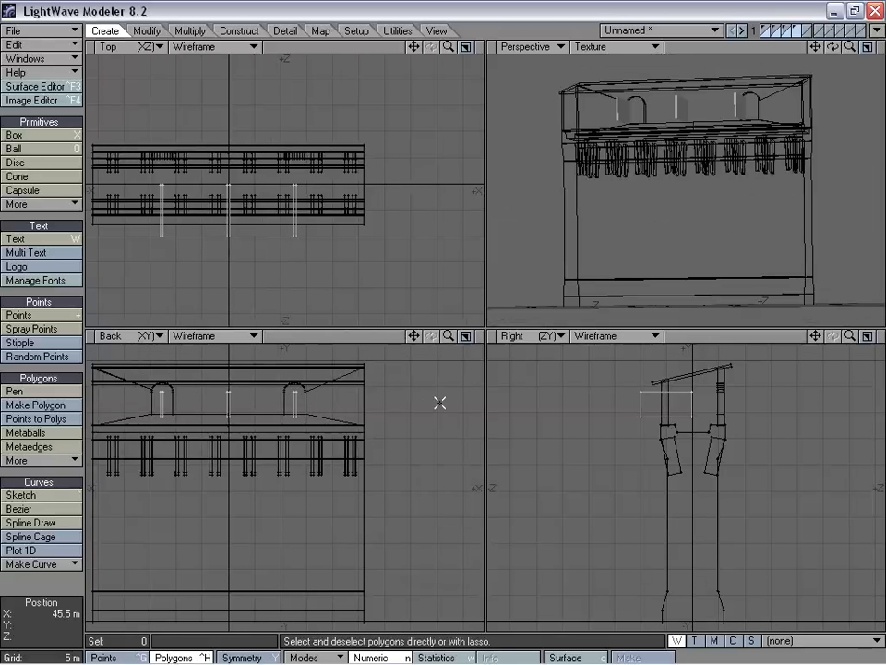
drag(448, 335, 480, 335)
drag(414, 335, 411, 337)
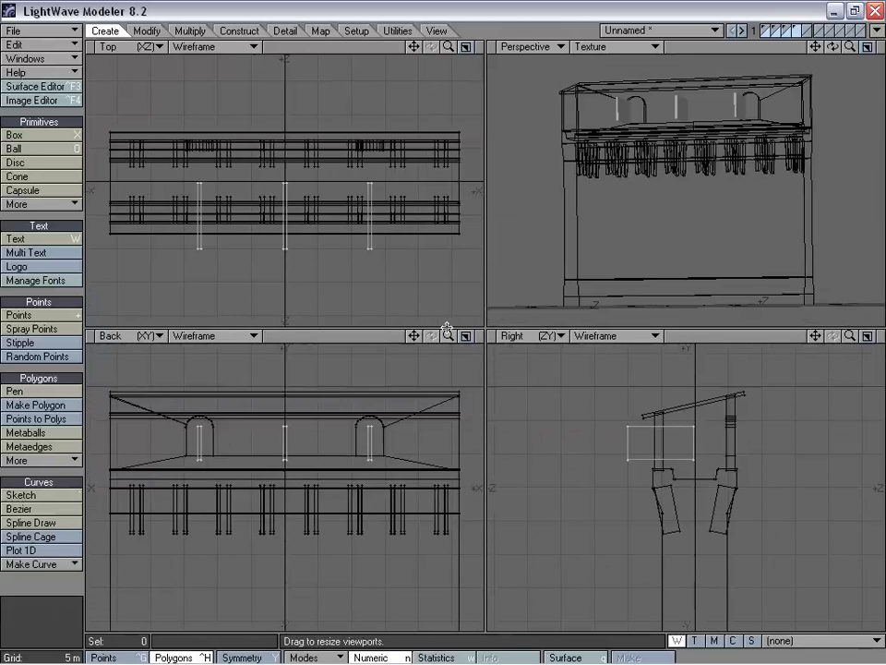
drag(447, 336, 420, 335)
alt+drag(672, 174, 770, 185)
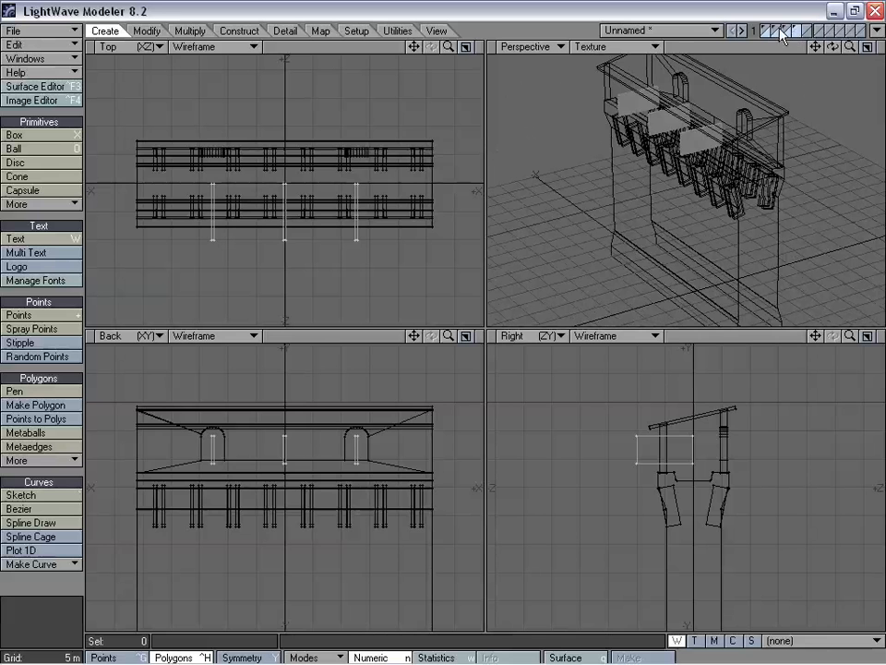
Activate the second layer and subtract the three background boxes from the gallery wall with a Boolean to cut narrow openings.
click(779, 31)
key(shift+b)
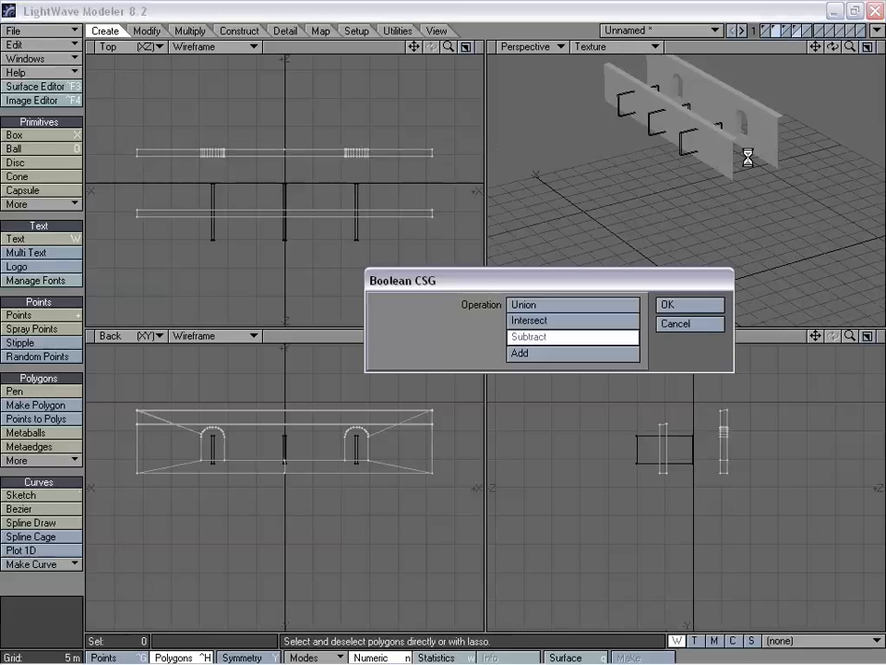
click(685, 308)
alt+drag(736, 182, 755, 113)
click(778, 30)
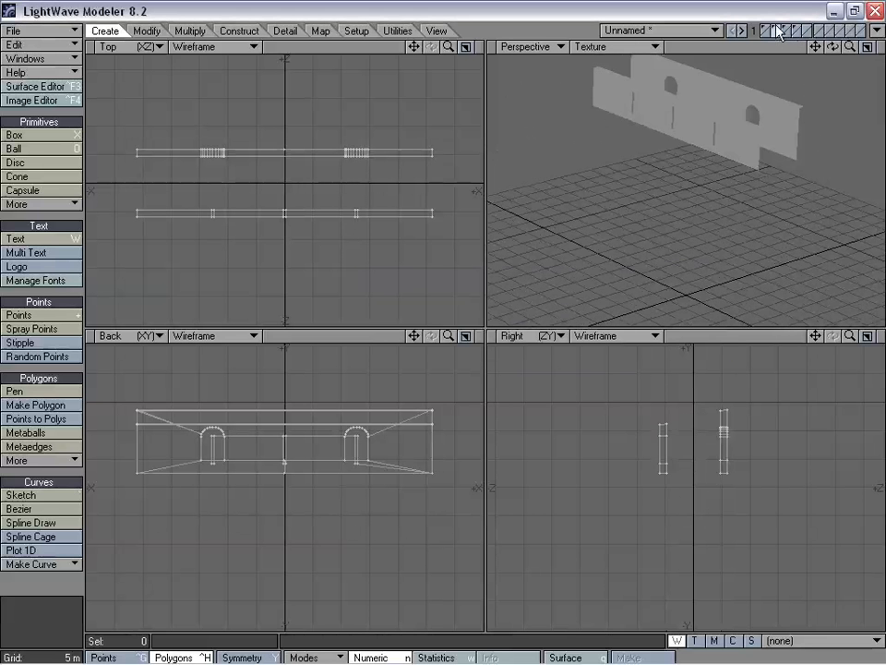
drag(817, 48, 725, 215)
key(a)
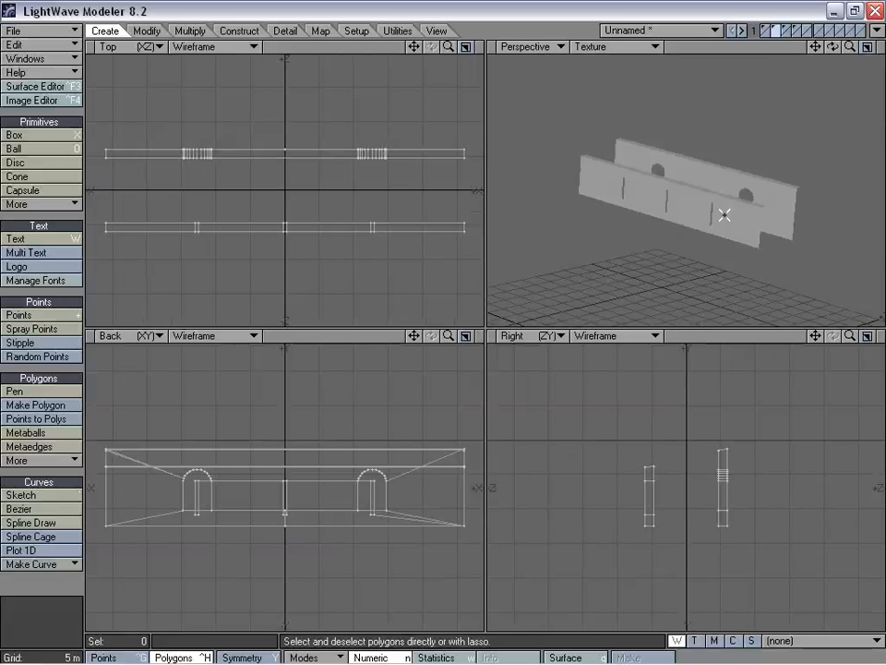
Show the first three layers together and view the wall with its narrow openings and roof from the end.
shift+click(776, 31)
shift+click(787, 32)
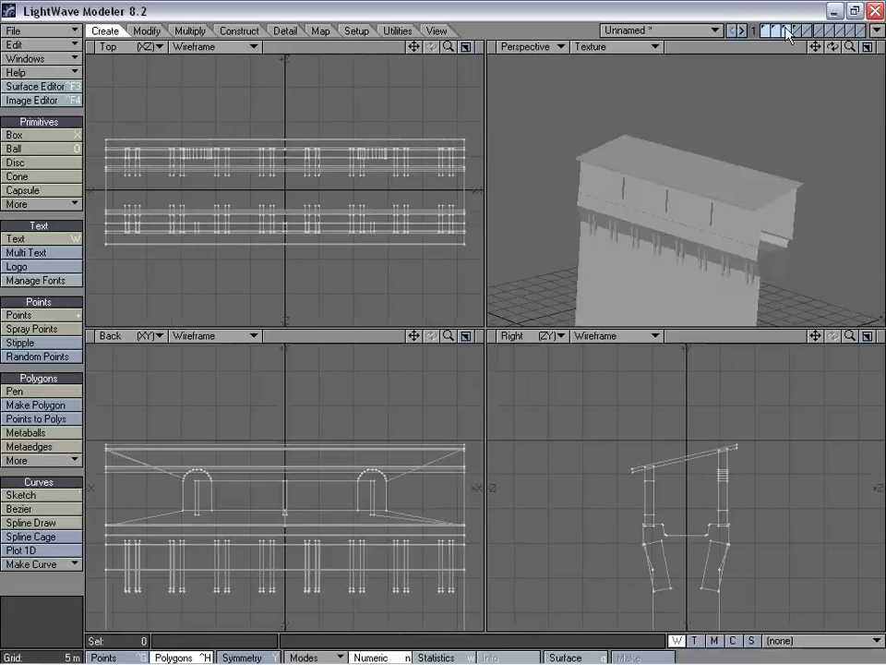
alt+drag(765, 124, 676, 190)
key(a)
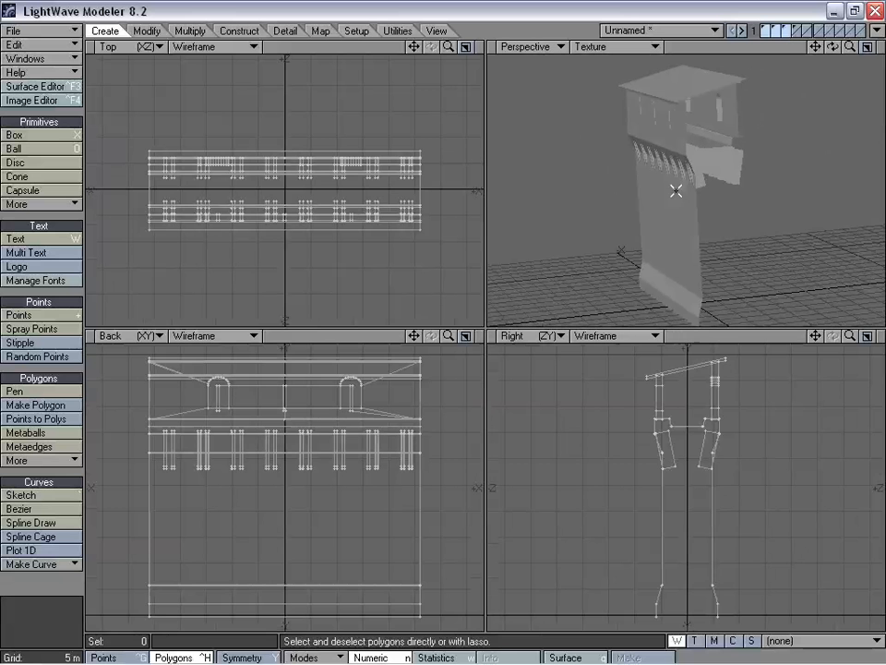
Cut the sloped roof lengthwise near its middle with the Knife tool in the side view.
drag(815, 335, 815, 411)
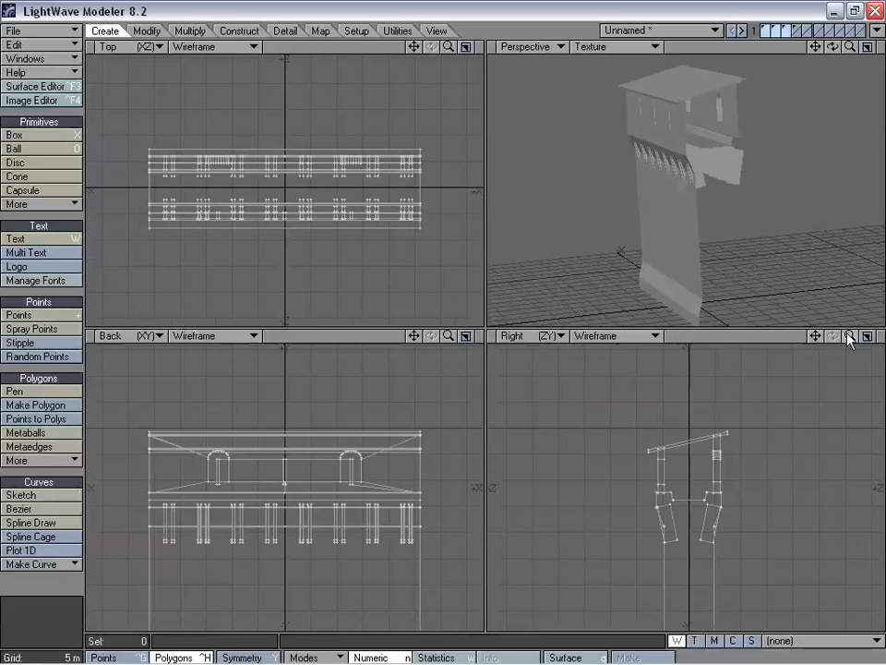
drag(849, 336, 822, 364)
key(k)
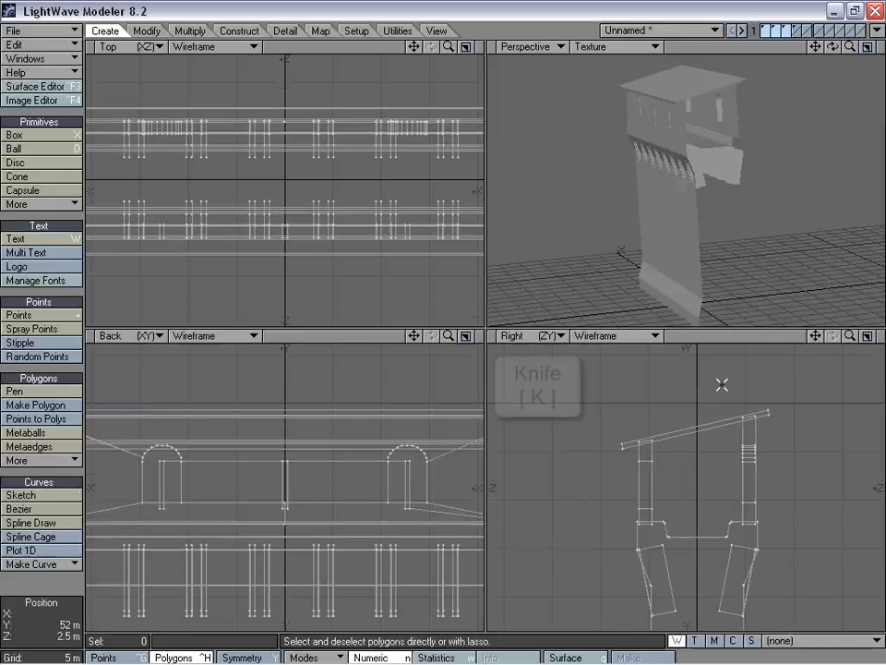
key(space)
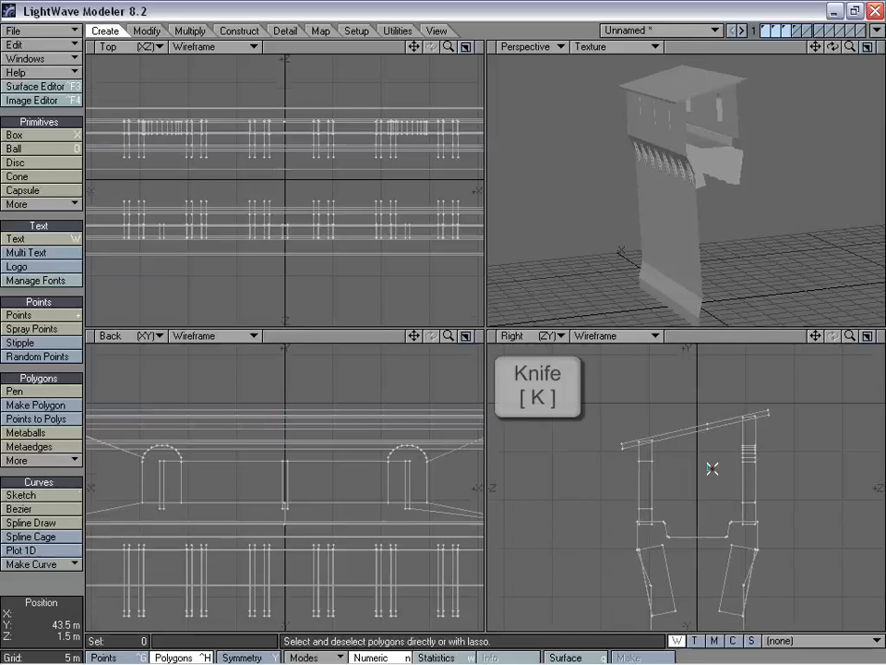
Raise the points of the roof's new cut by 1.5 m and shift them -500 mm in Z to bend the roof.
key(ctrl+g)
mouse_move(710, 410)
mouse_down()
mouse_move(728, 440)
mouse_move(713, 422)
mouse_up()
key(t)
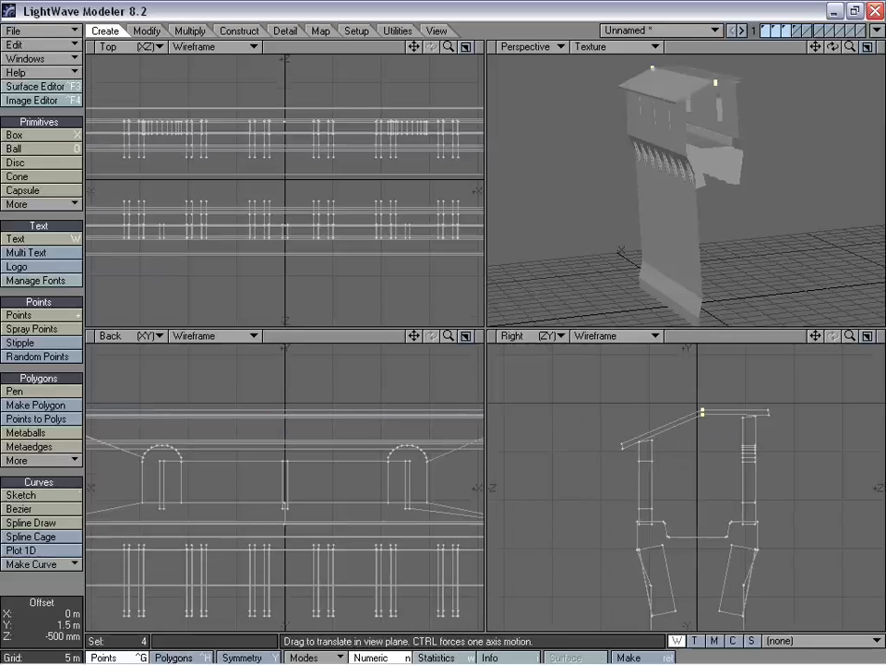
key(space)
right_drag(731, 408, 677, 385)
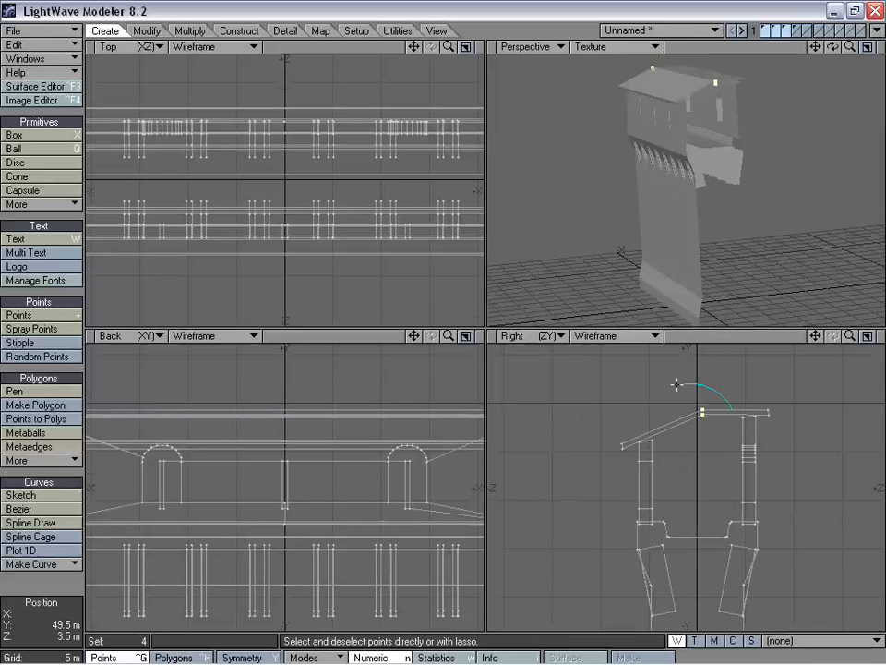
alt+drag(739, 185, 736, 172)
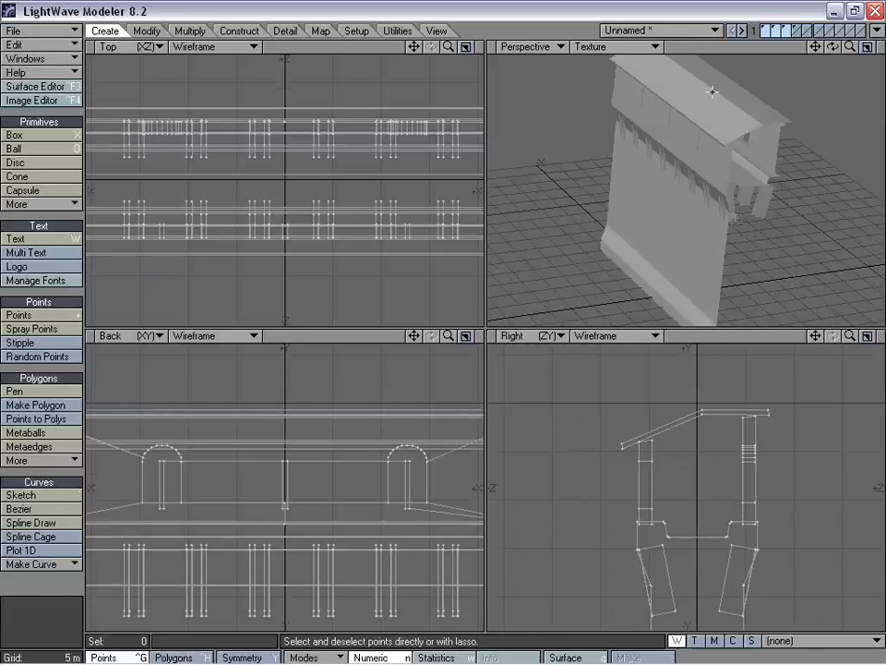
Raise the top points of both gallery walls so they reach into the bent roof, using the side view.
alt+drag(743, 225, 693, 294)
drag(815, 336, 816, 373)
drag(849, 337, 882, 337)
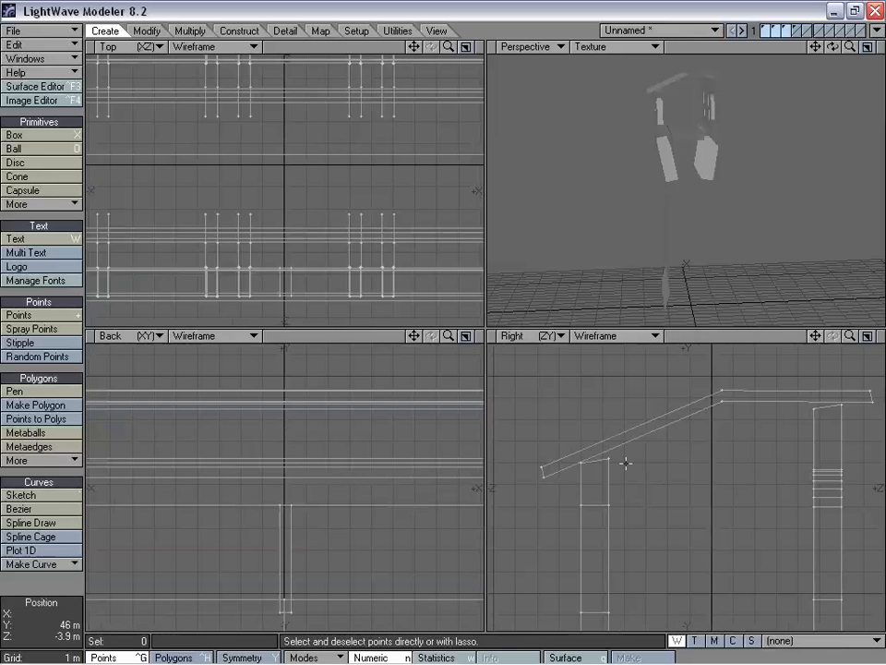
key(ctrl+t)
drag(582, 463, 609, 454)
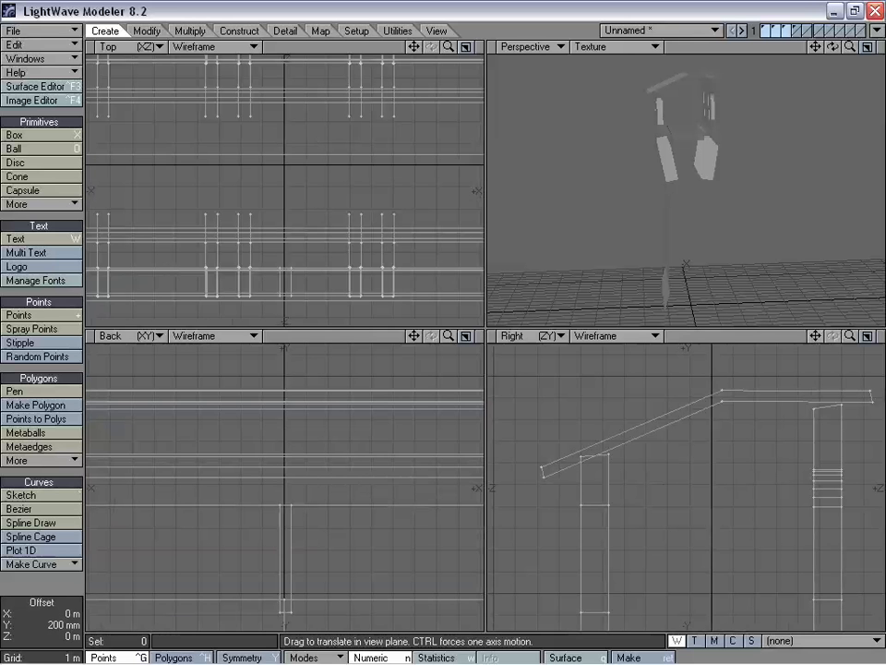
drag(815, 409, 814, 403)
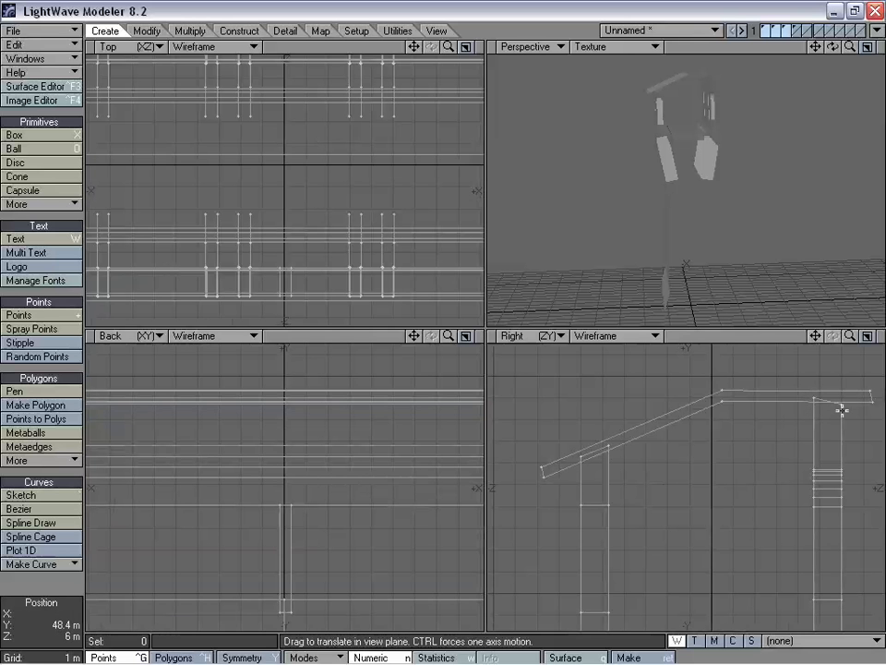
Lower the four points of the roof's bend by 100 mm in Y.
drag(815, 336, 719, 385)
drag(849, 336, 877, 337)
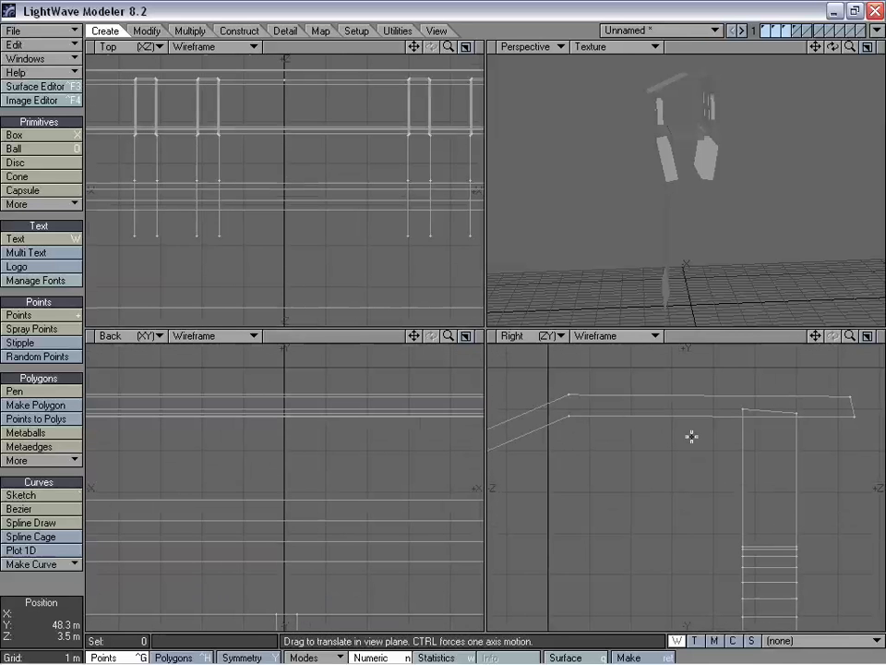
key(space)
key(ctrl+t)
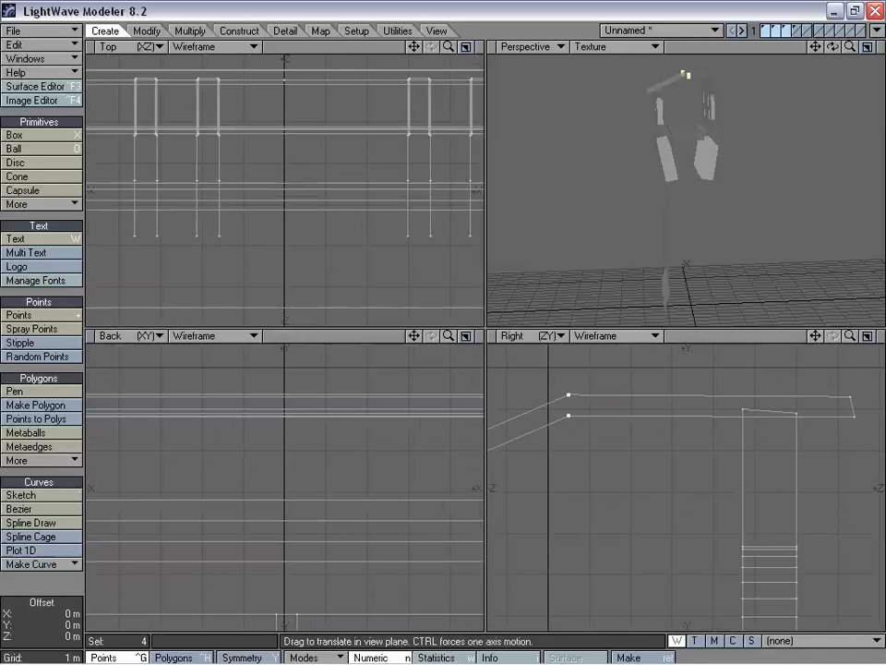
drag(596, 418, 595, 422)
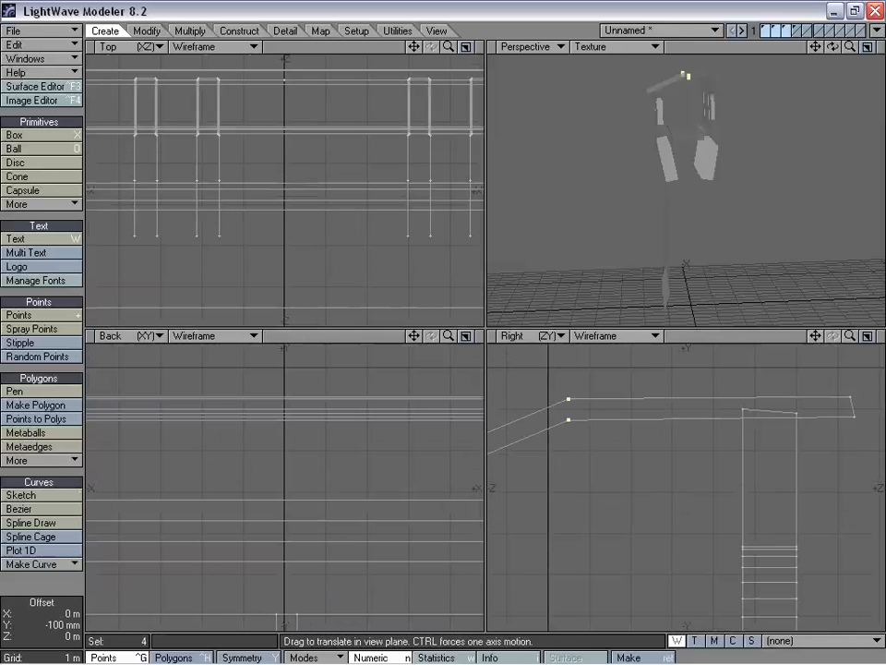
key(space)
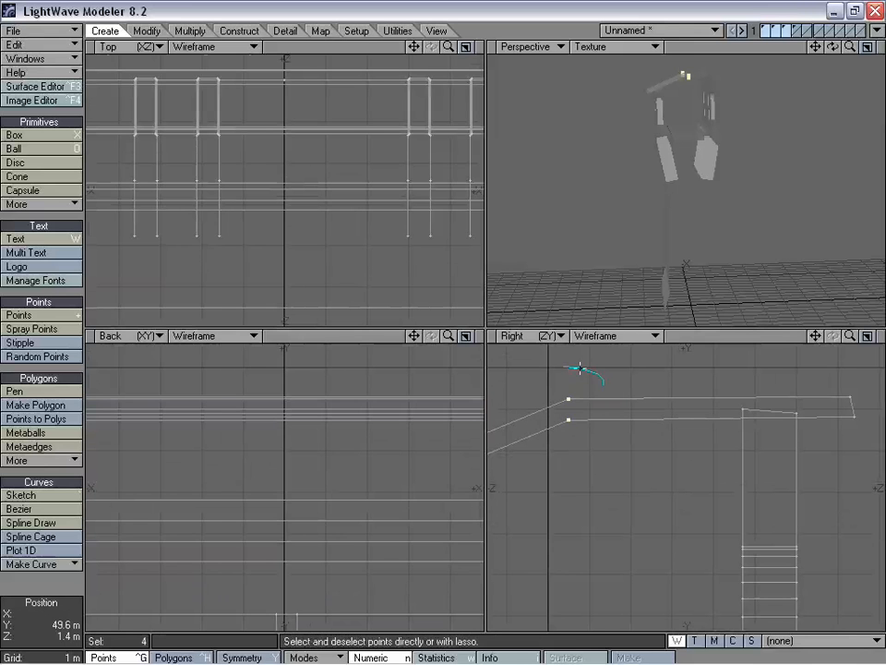
Delete the contents of the fourth layer and show the first three layers together.
key(comma)
key(comma)
key(comma)
key(comma)
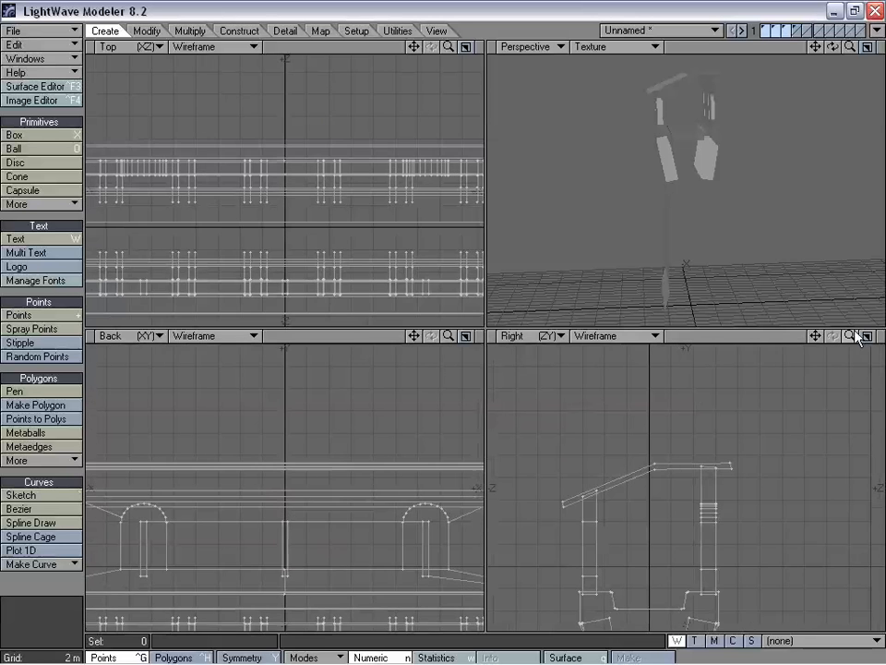
alt+drag(818, 287, 702, 228)
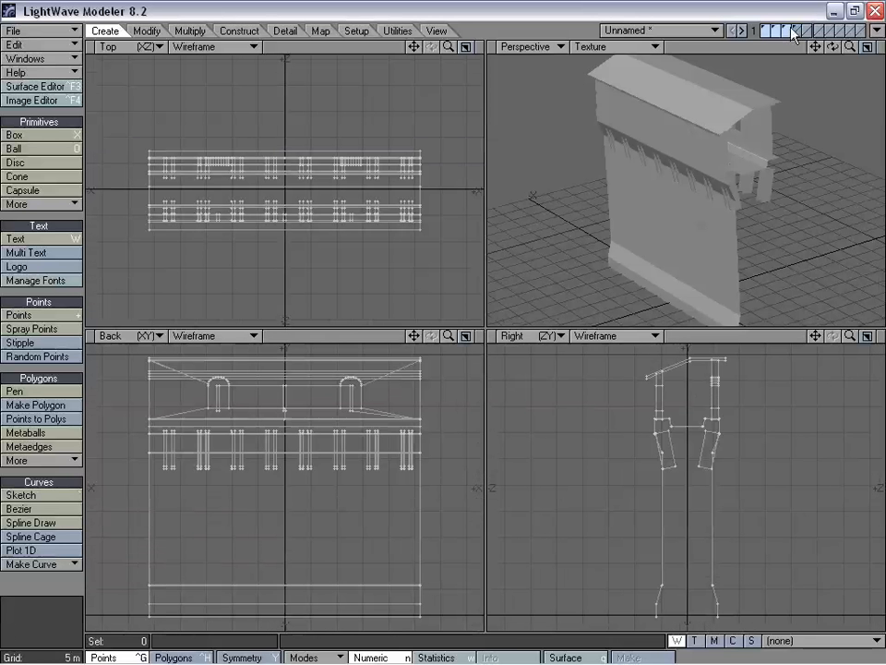
mouse_move(701, 185)
alt+mouse_down()
mouse_move(760, 130)
mouse_move(784, 186)
mouse_move(747, 164)
mouse_move(817, 194)
mouse_move(746, 207)
mouse_move(760, 211)
mouse_move(714, 225)
mouse_move(655, 195)
mouse_move(668, 252)
mouse_move(695, 237)
mouse_move(659, 210)
mouse_move(673, 190)
mouse_move(655, 206)
mouse_move(733, 209)
mouse_move(724, 233)
mouse_move(688, 214)
mouse_move(689, 192)
alt+mouse_up()
click(796, 29)
key(Delete)
click(786, 28)
shift+click(773, 28)
shift+click(764, 28)
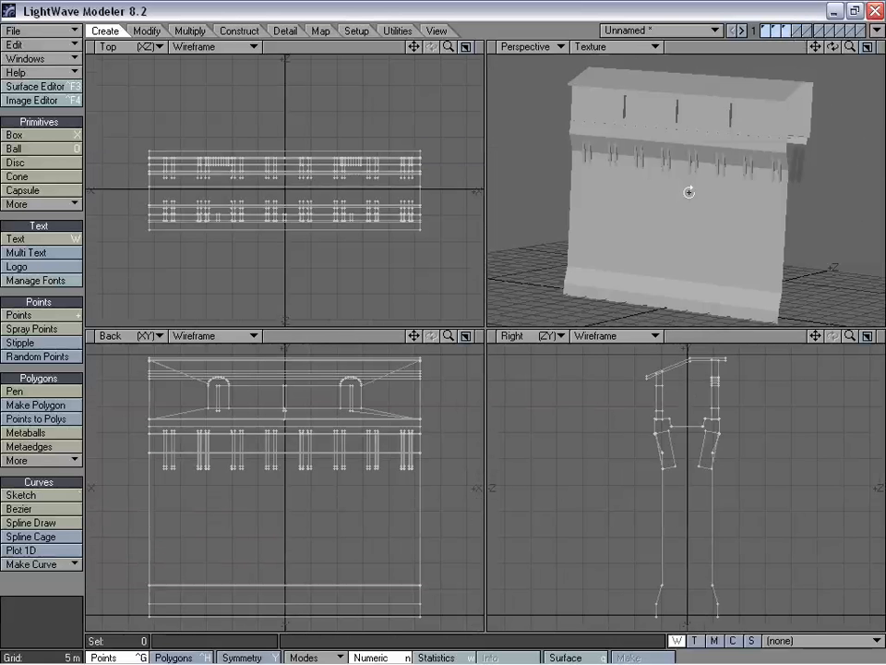
Examine the second layer's arched windows and narrow openings up close, first alone and then together with the first layer.
click(775, 31)
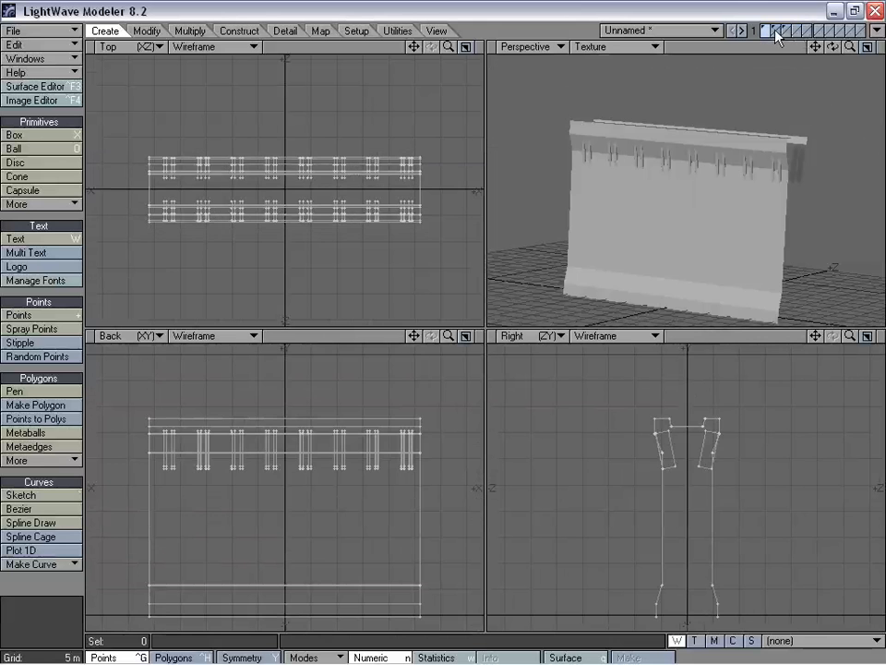
click(774, 31)
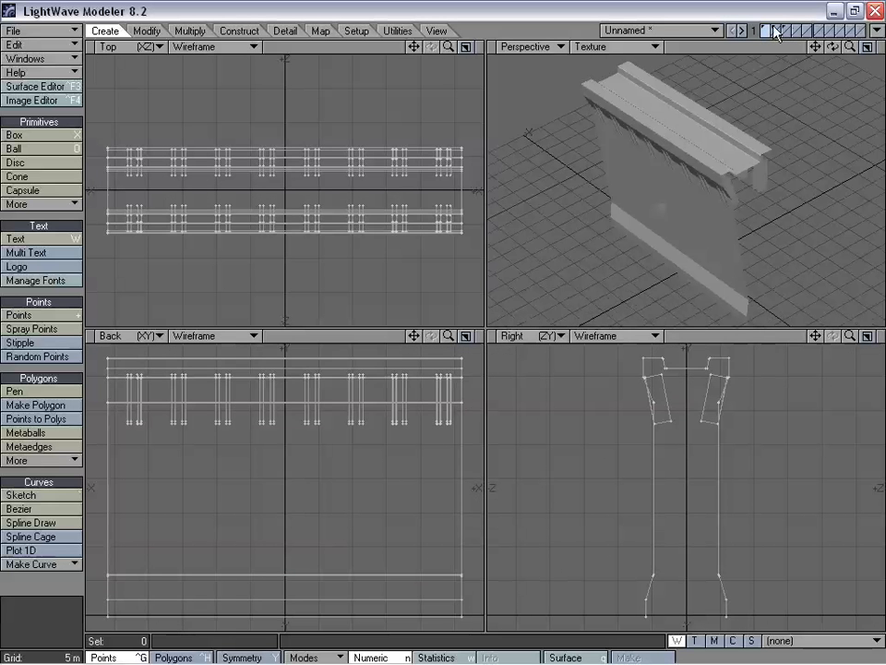
click(774, 29)
key(a)
mouse_move(735, 197)
alt+mouse_down()
mouse_move(715, 190)
mouse_move(725, 213)
alt+mouse_up()
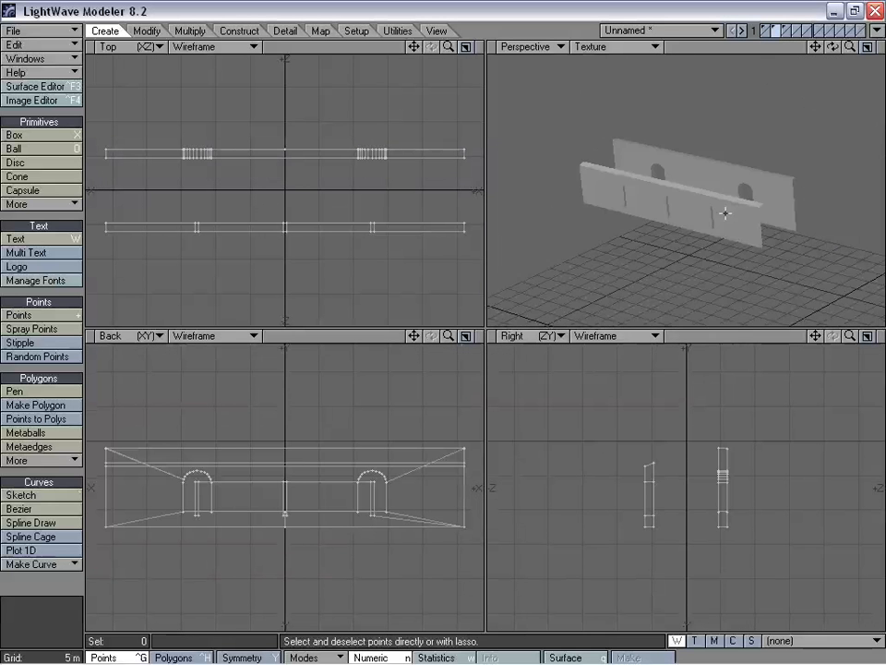
drag(850, 47, 882, 47)
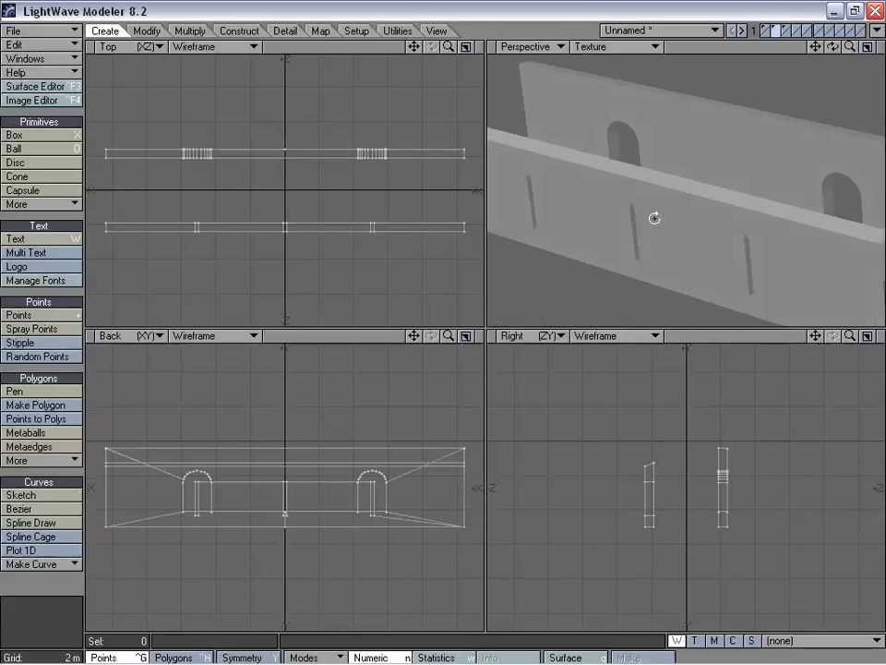
alt+drag(654, 218, 640, 169)
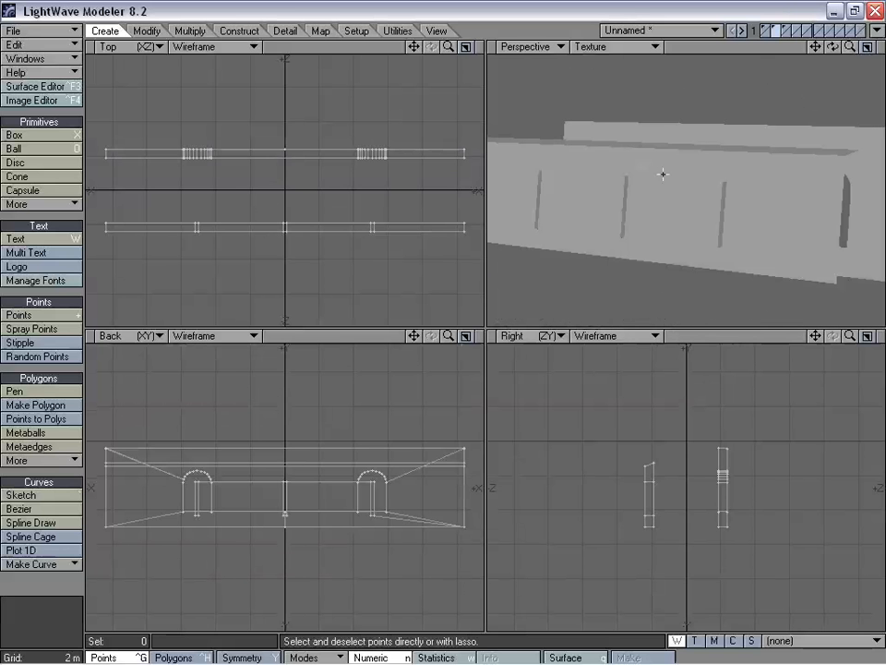
alt+drag(653, 179, 747, 170)
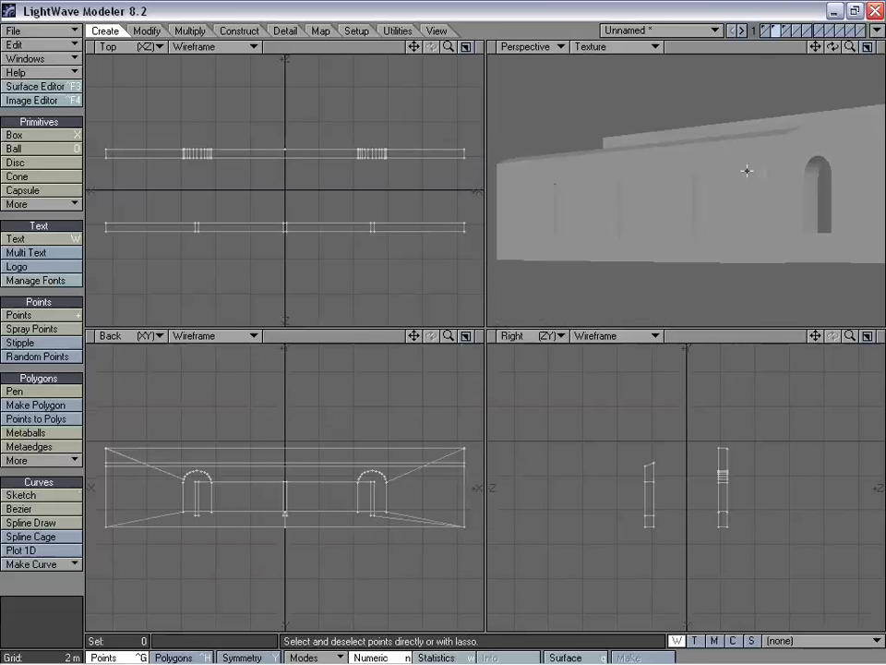
alt+drag(672, 145, 627, 278)
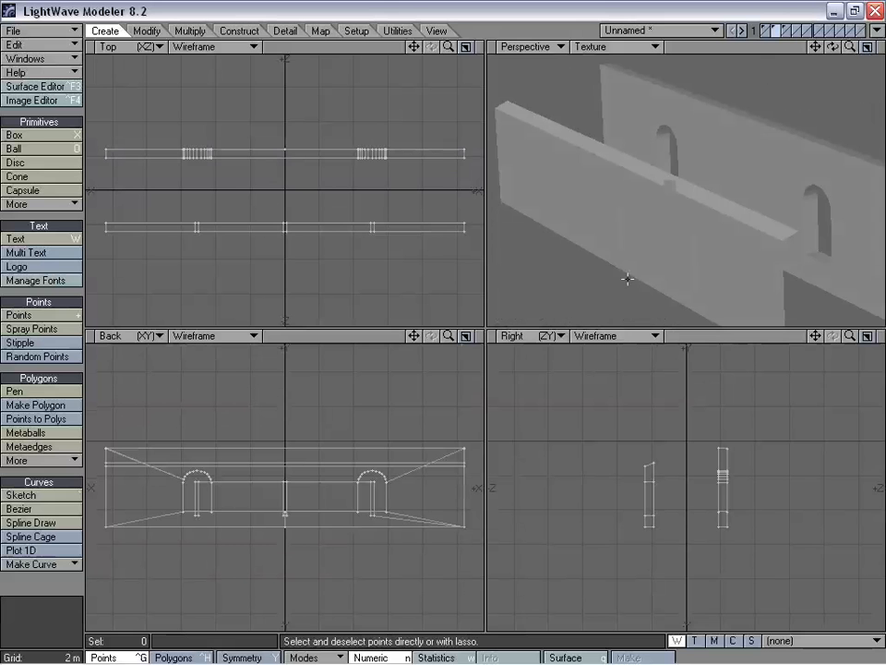
shift+click(773, 28)
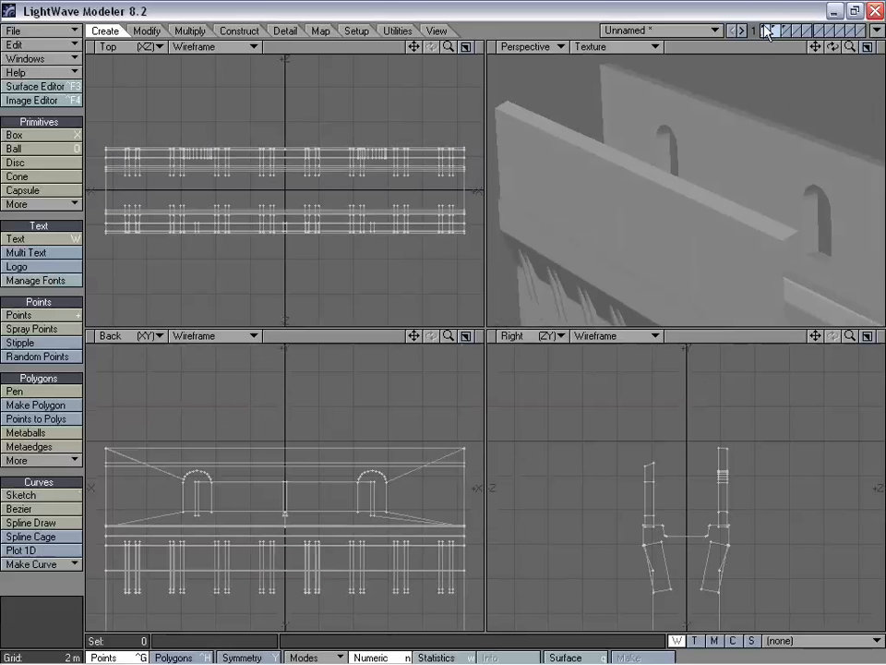
alt+drag(686, 205, 759, 334)
With the second layer as background, chamfer the first layer's outer top parapet corner on the -Z side using Knife cuts and moved points.
click(764, 32)
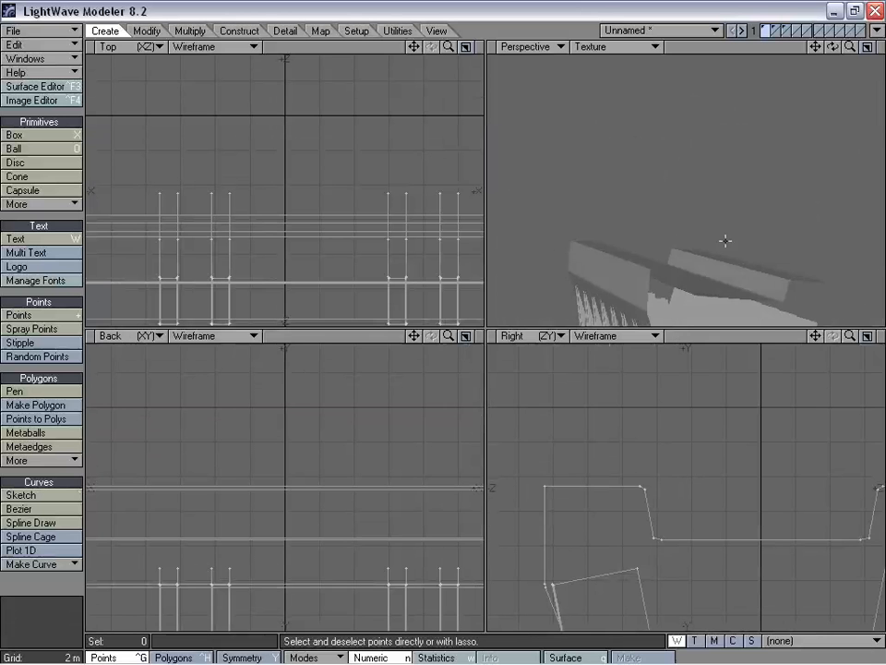
click(776, 37)
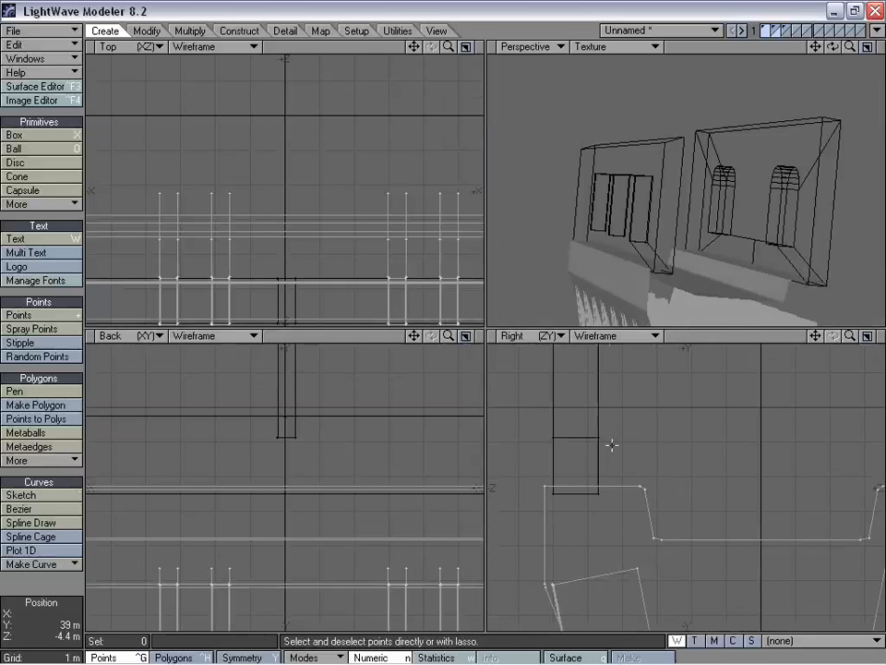
key(shift+k)
key(space)
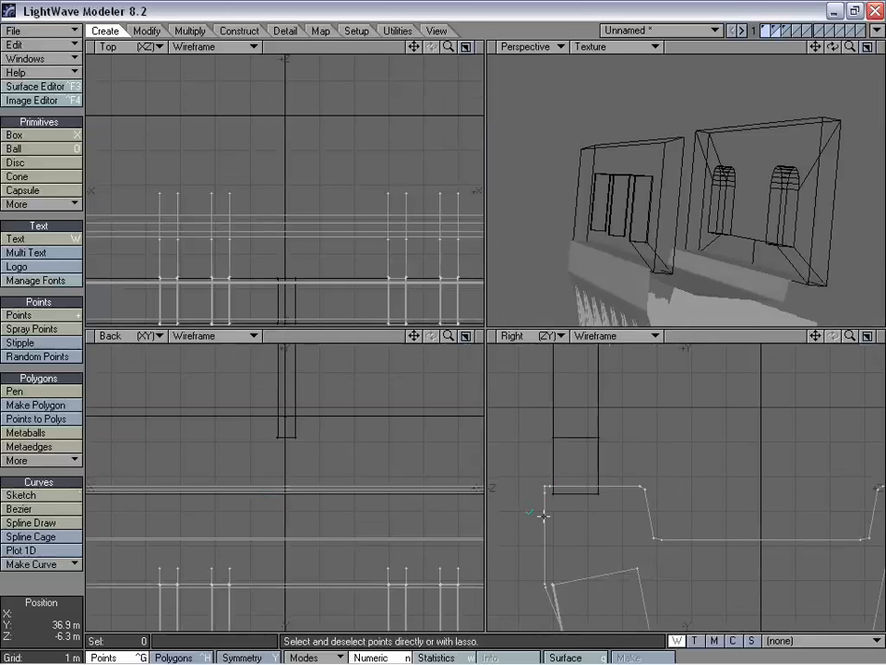
key(t)
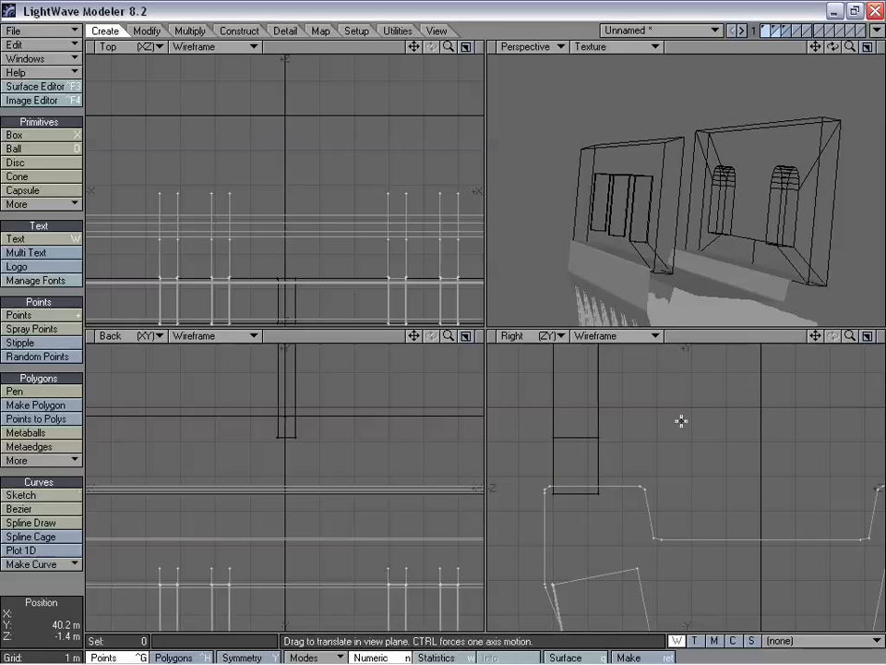
Chamfer the outer top corner of the opposite parapet on the +Z side with Knife cuts and moved points.
drag(817, 336, 607, 335)
key(shift+k)
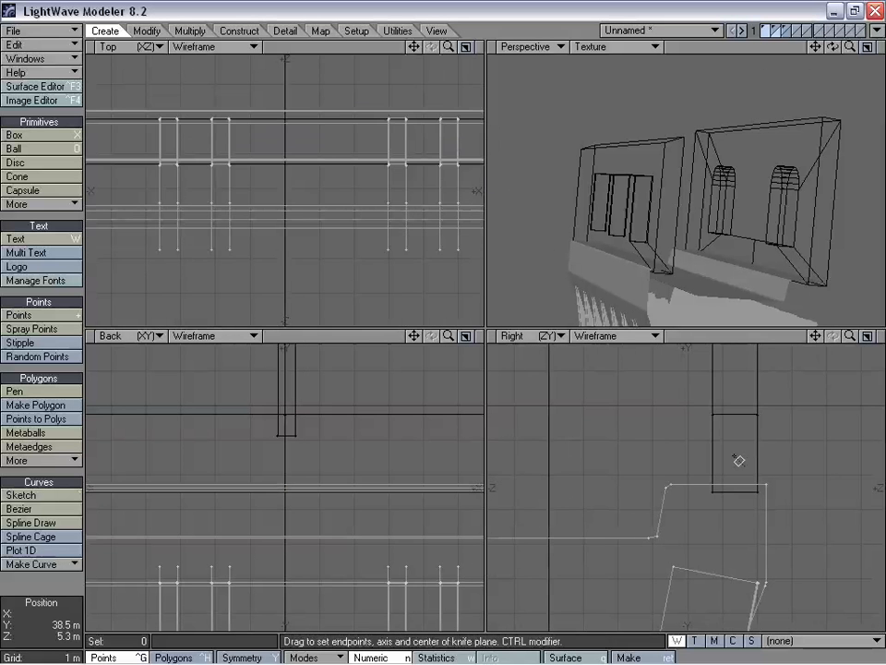
drag(758, 481, 782, 519)
key(space)
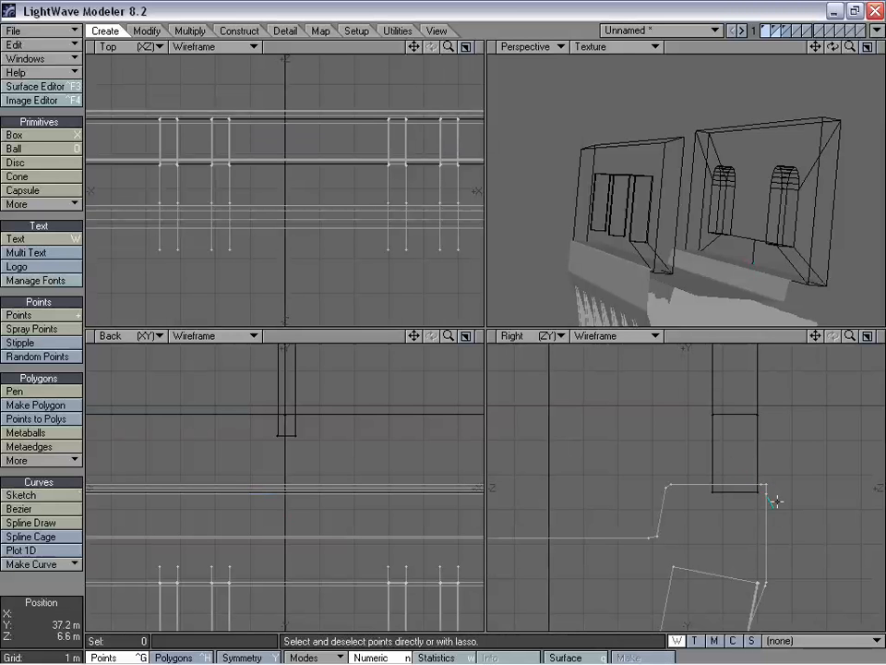
key(t)
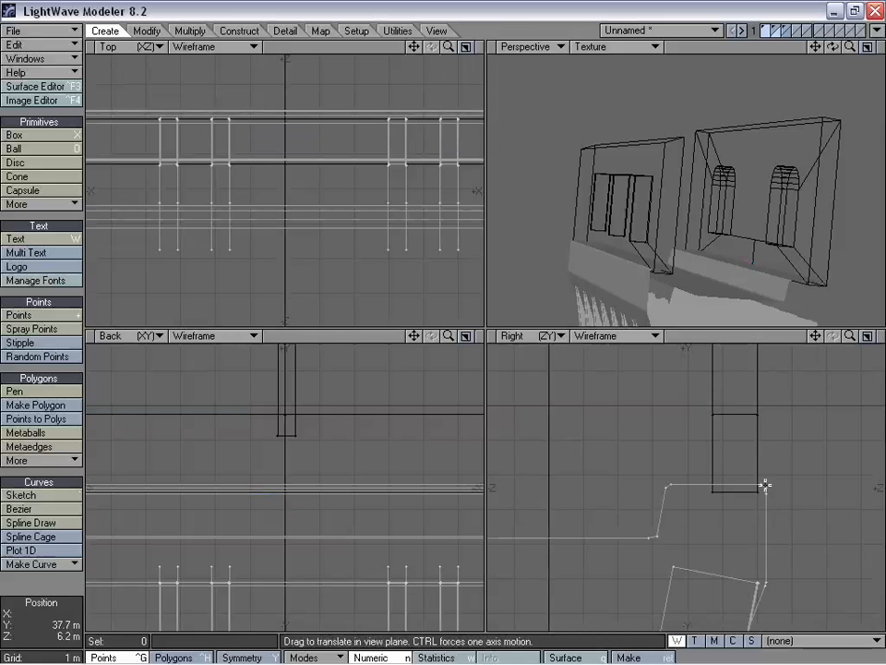
Show the first three layers together and view the complete wall with its chamfered parapets and roof.
mouse_move(850, 335)
mouse_down()
mouse_move(822, 332)
mouse_move(843, 330)
mouse_up()
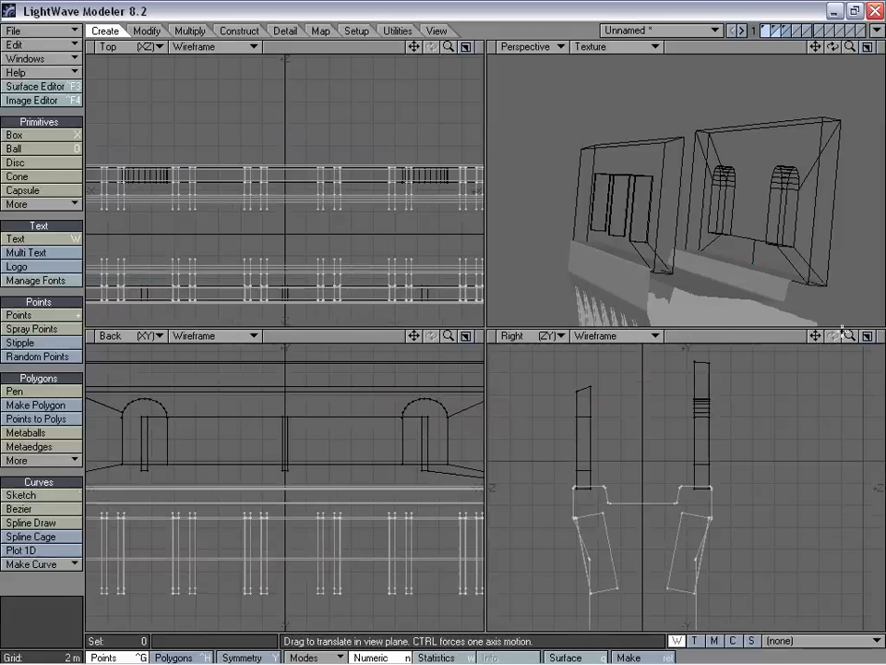
alt+drag(785, 268, 699, 255)
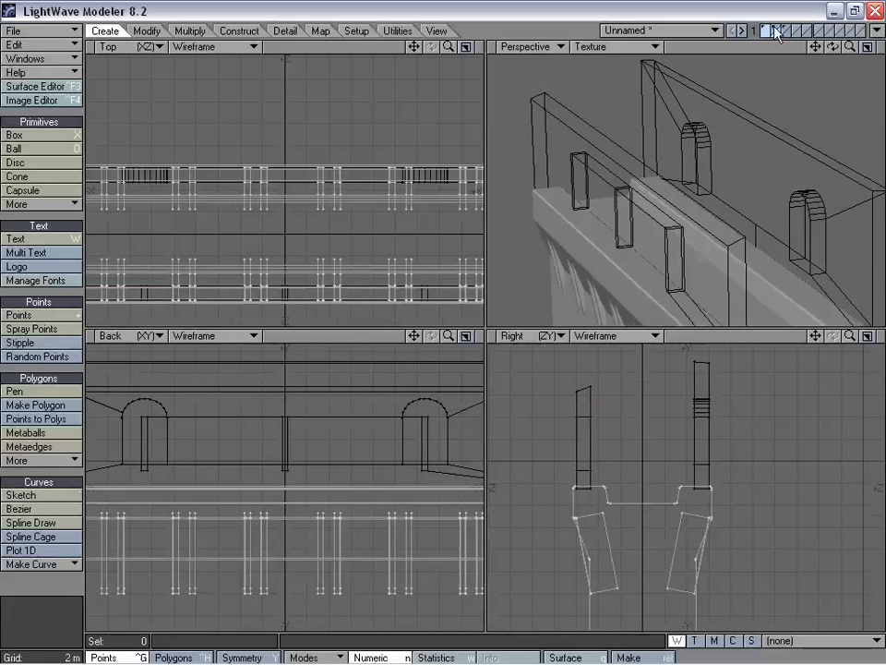
shift+click(775, 31)
alt+drag(742, 165, 759, 108)
key(a)
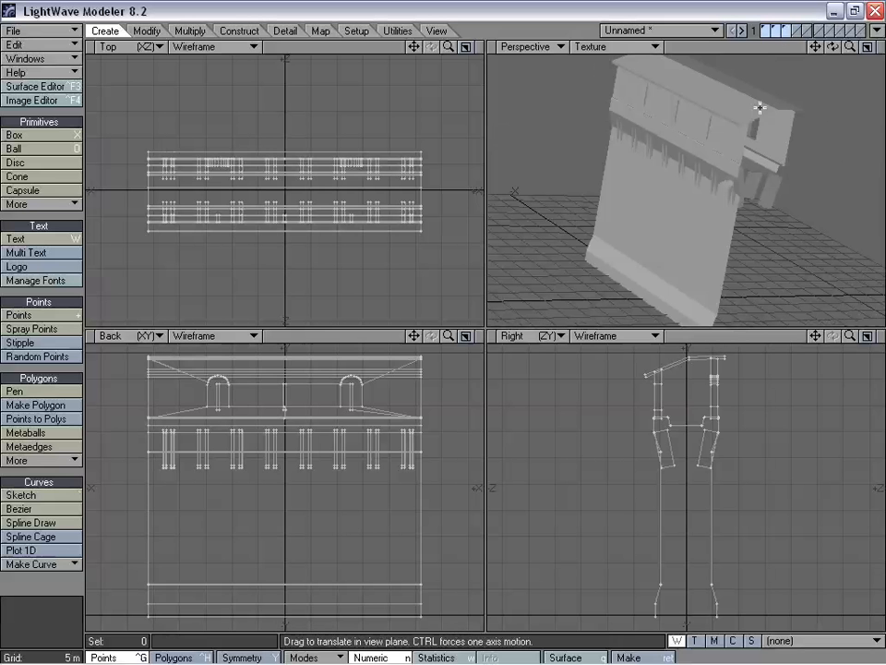
Activate the second layer and select the inner polygons of the three narrow openings, fitting the views to them.
key(1)
click(776, 33)
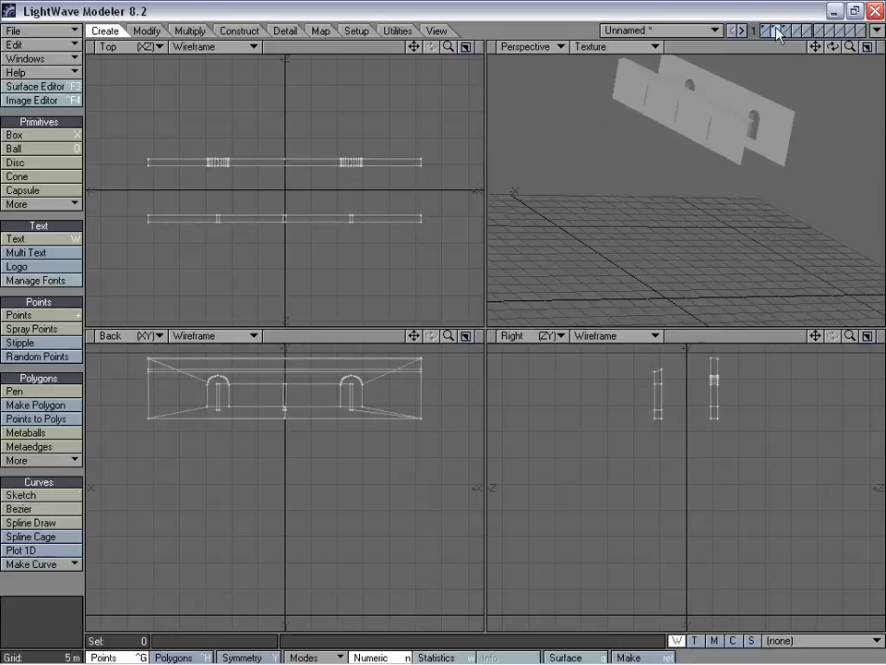
key(a)
alt+drag(690, 224, 699, 202)
key(t)
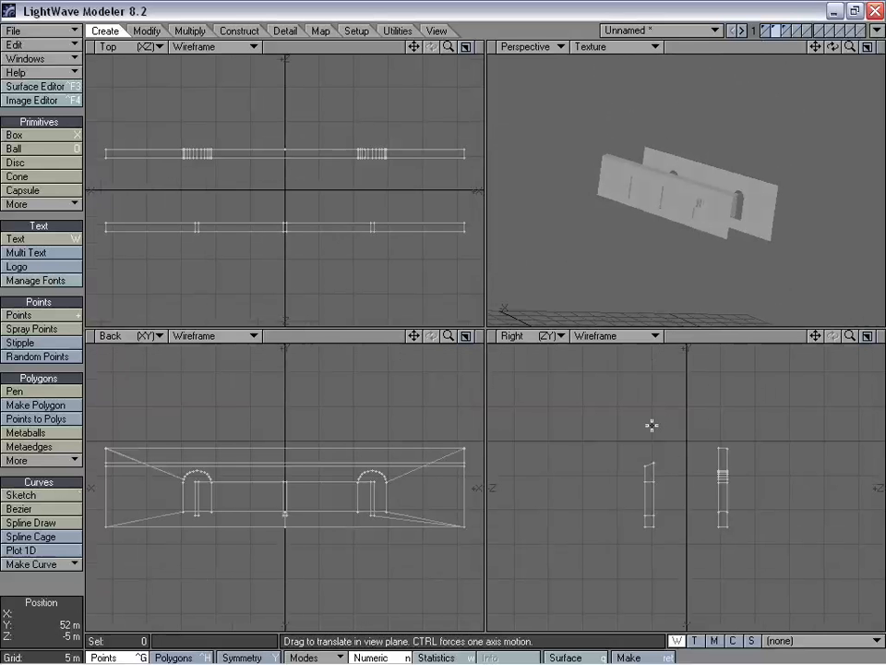
key(space)
key(space)
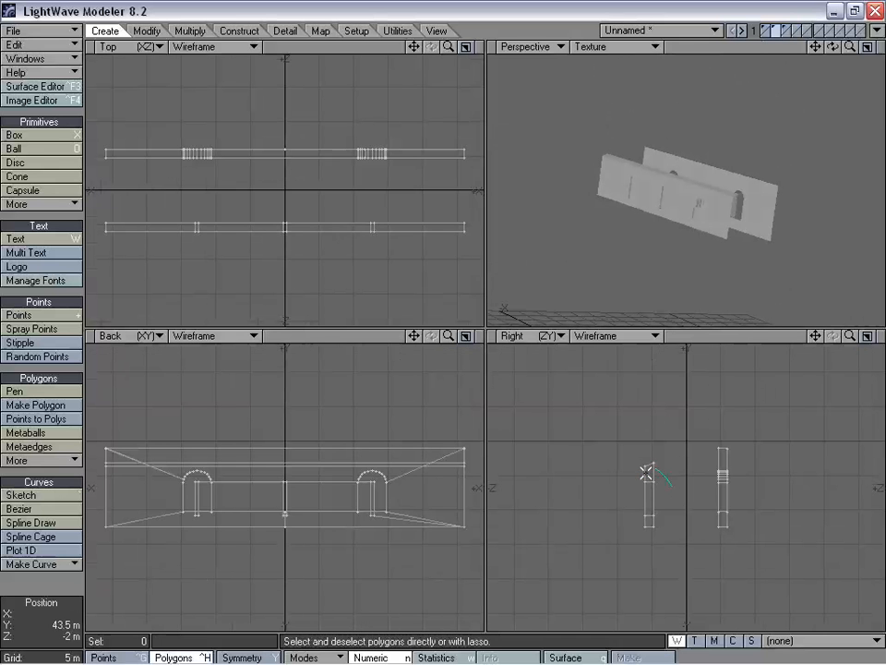
right_drag(669, 485, 670, 483)
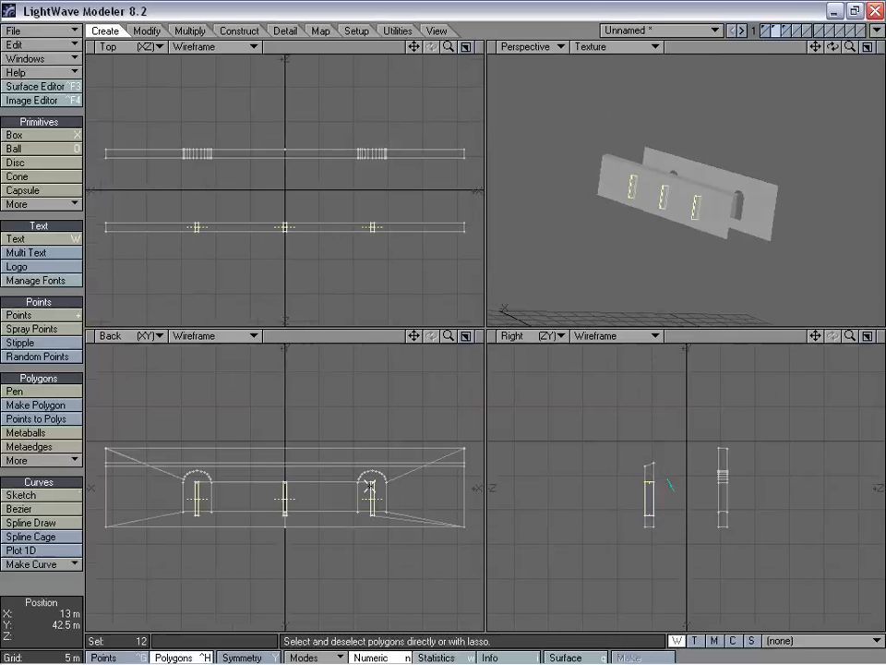
key(shift+a)
alt+drag(706, 277, 727, 248)
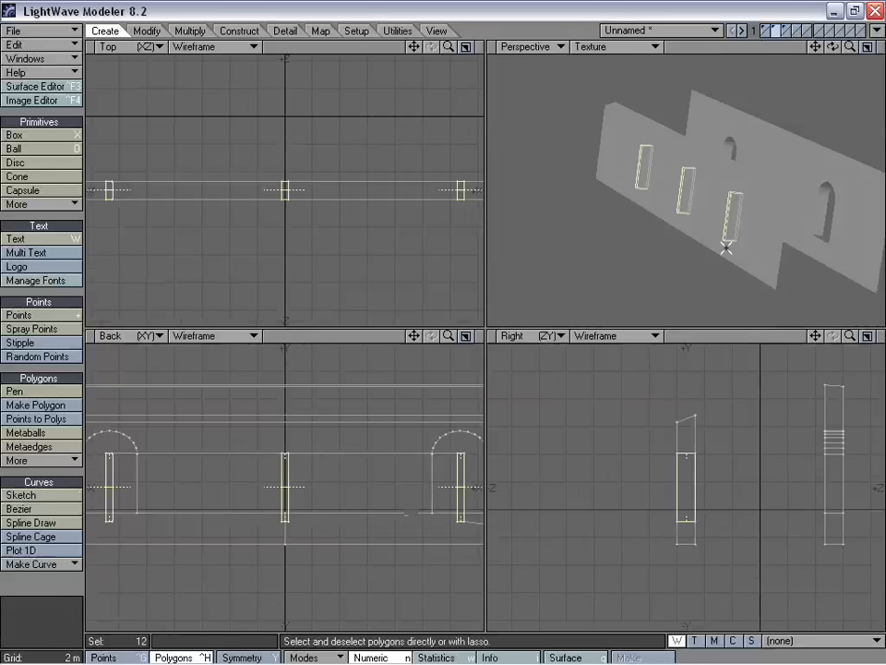
Bevel the inner polygons of the three narrow openings with a 40 mm shift and 40 mm inset, then clear the selection.
drag(850, 46, 802, 107)
alt+drag(673, 222, 721, 170)
key(slash)
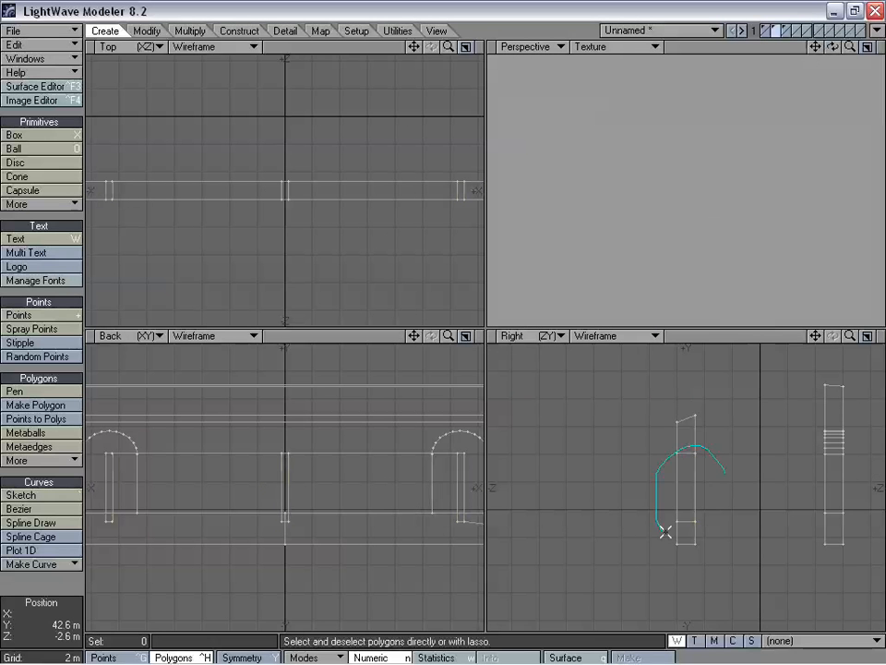
right_drag(722, 471, 722, 469)
drag(815, 48, 817, 73)
drag(849, 338, 884, 338)
drag(815, 336, 739, 359)
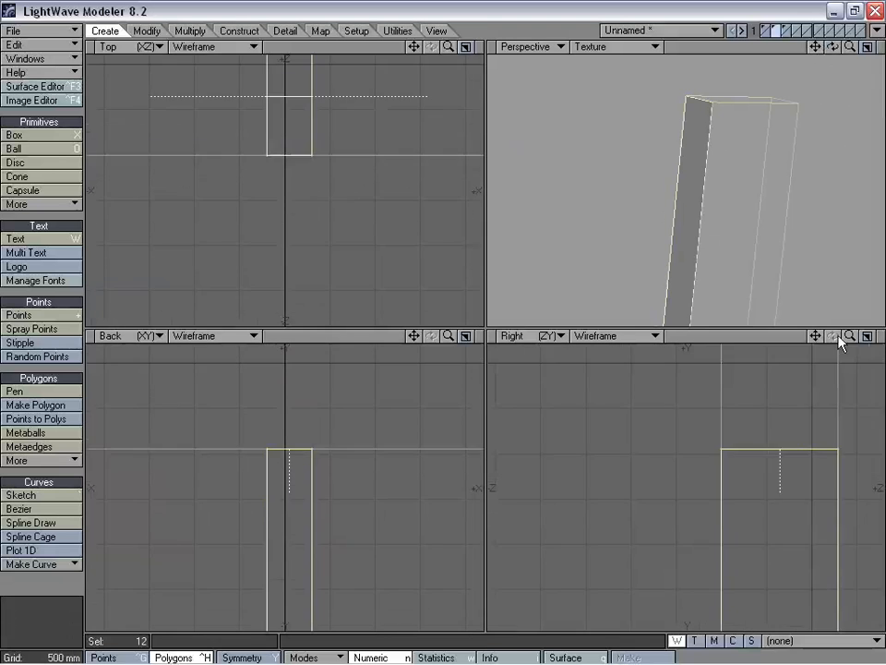
drag(849, 336, 868, 336)
key(b)
drag(781, 461, 775, 454)
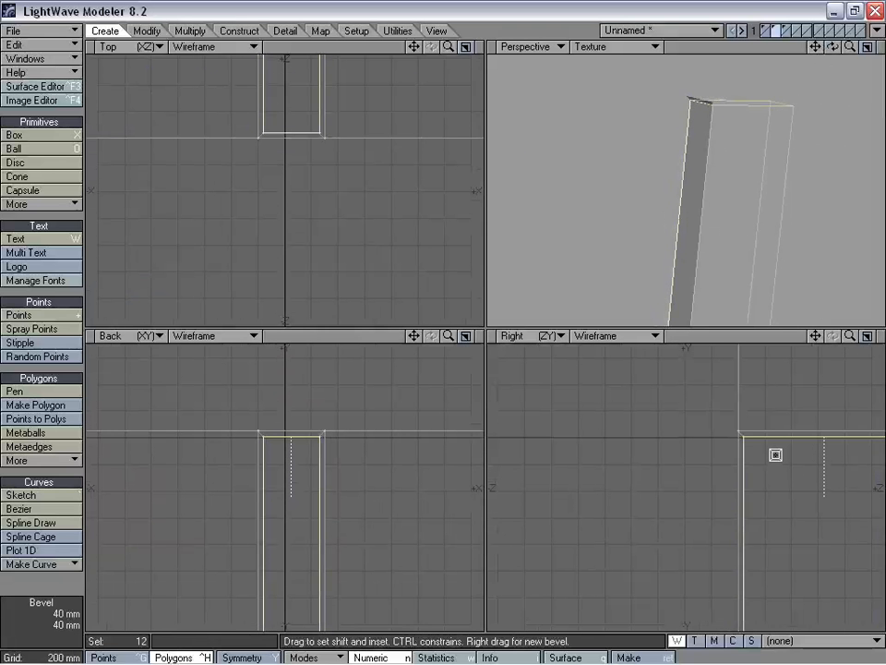
click(80, 589)
Activate the empty fourth layer with the first three layers as background, fitting the views to the whole wall.
alt+drag(559, 294, 698, 243)
drag(850, 47, 766, 217)
drag(604, 194, 764, 190)
drag(795, 196, 803, 127)
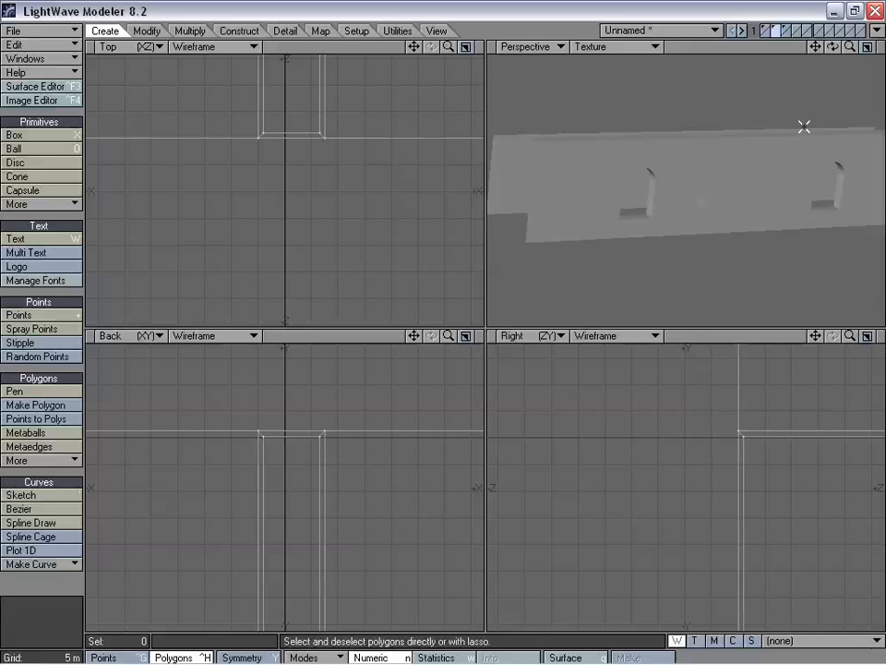
click(798, 30)
click(798, 29)
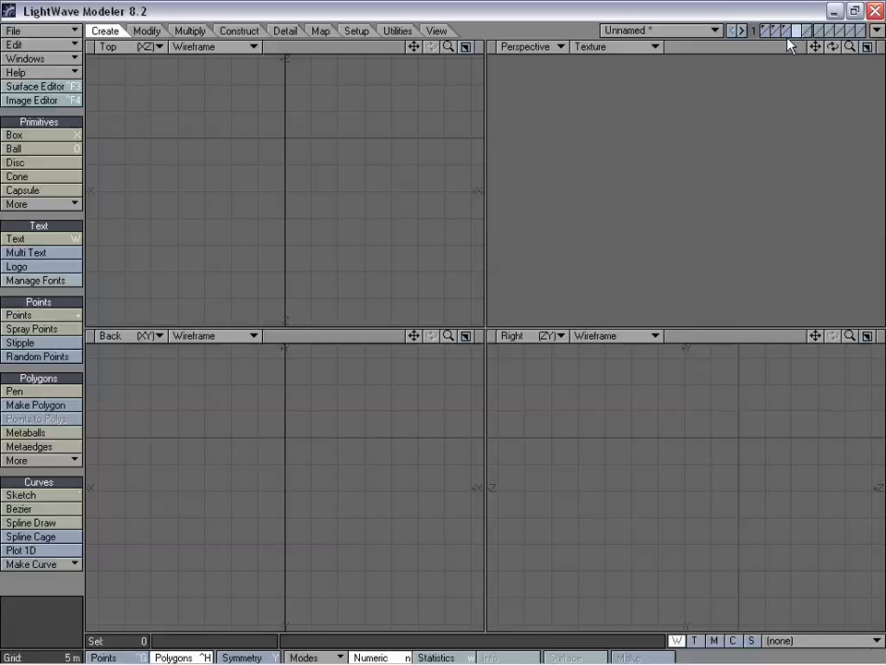
click(787, 36)
shift+click(776, 34)
shift+click(766, 34)
key(a)
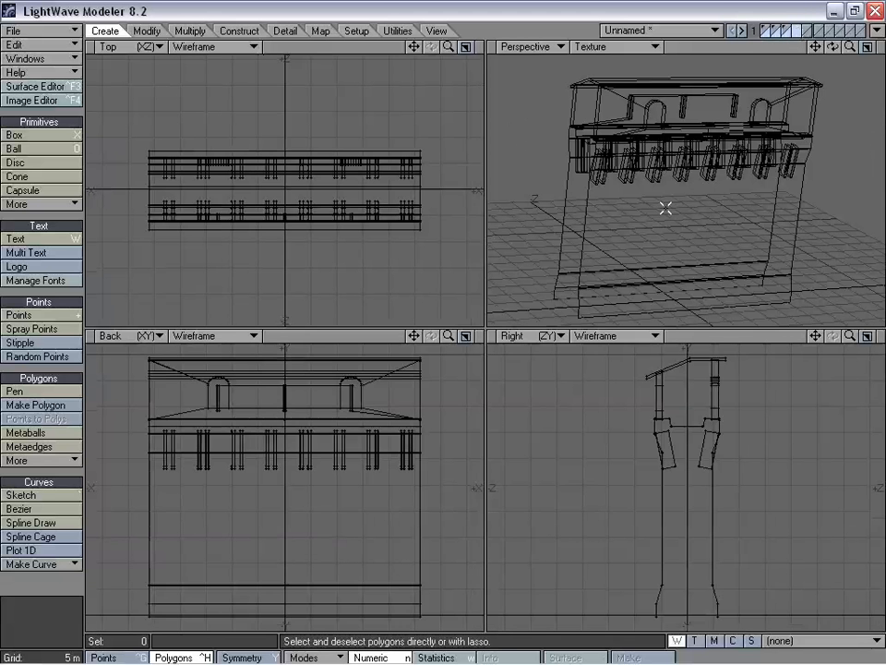
Create a flat disc about 5 m wide and 4.2 m high, centred on the +X arched window where its arch begins.
drag(413, 336, 353, 432)
drag(486, 329, 582, 318)
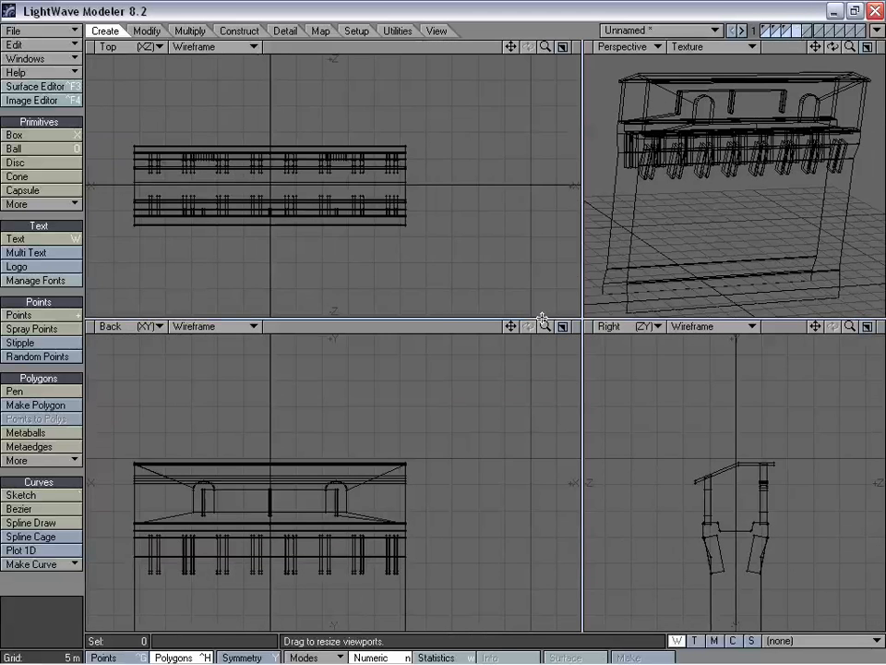
drag(464, 341, 517, 339)
drag(408, 340, 401, 239)
drag(443, 339, 408, 361)
click(28, 149)
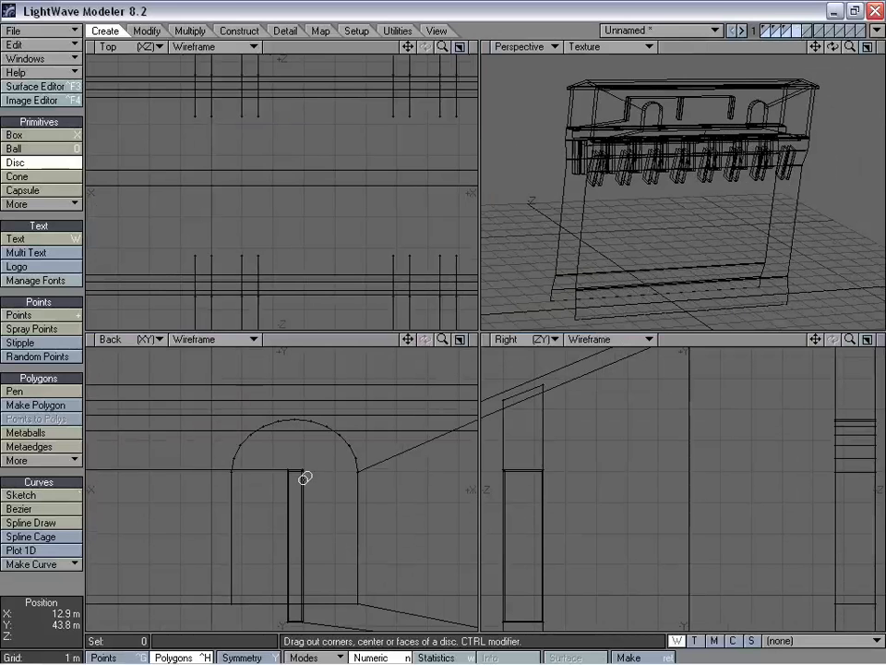
drag(295, 471, 372, 403)
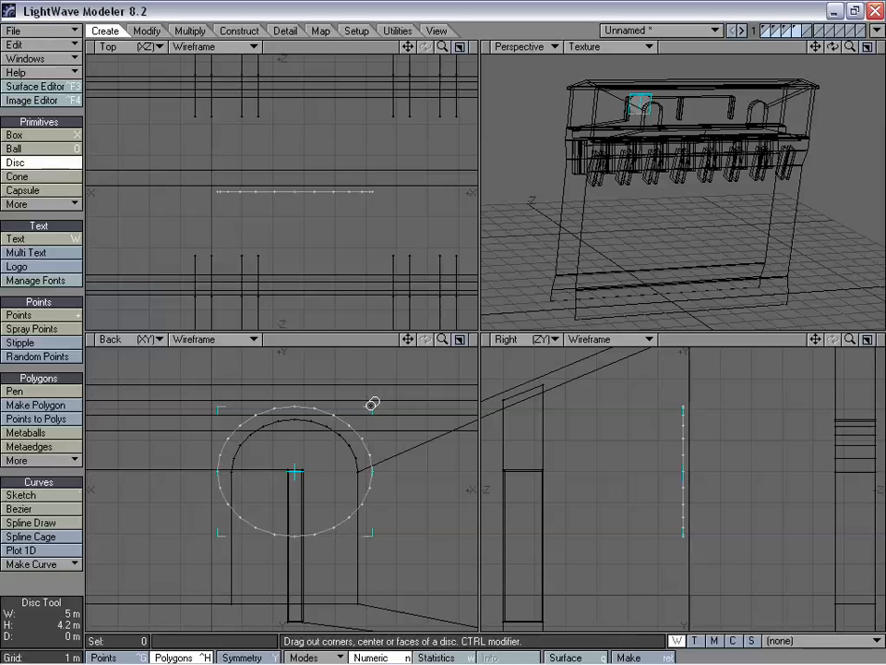
key(space)
Remove the disc's polygon while keeping its points, and delete the points below its centre line.
key(ctrl+g)
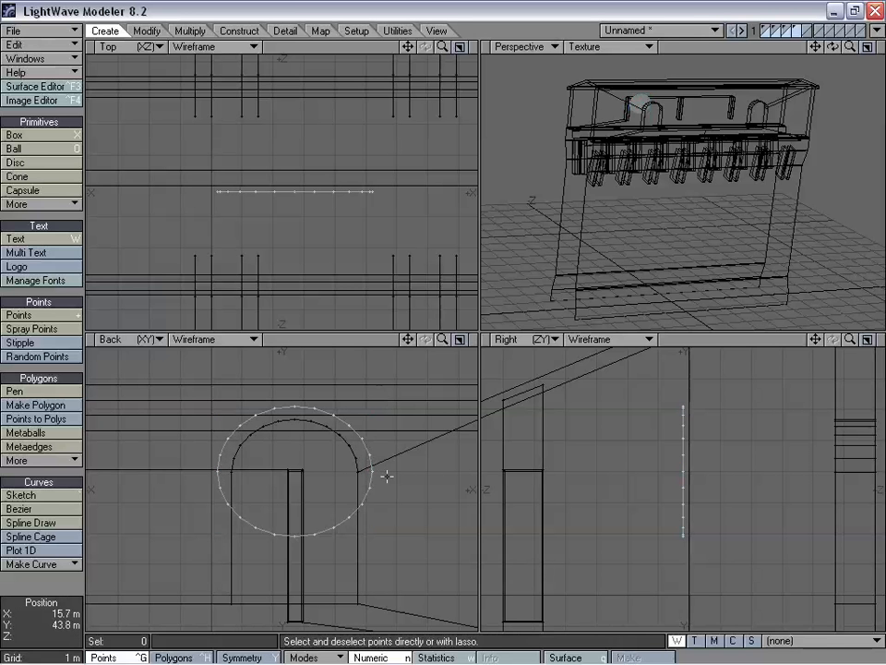
key(ctrl+h)
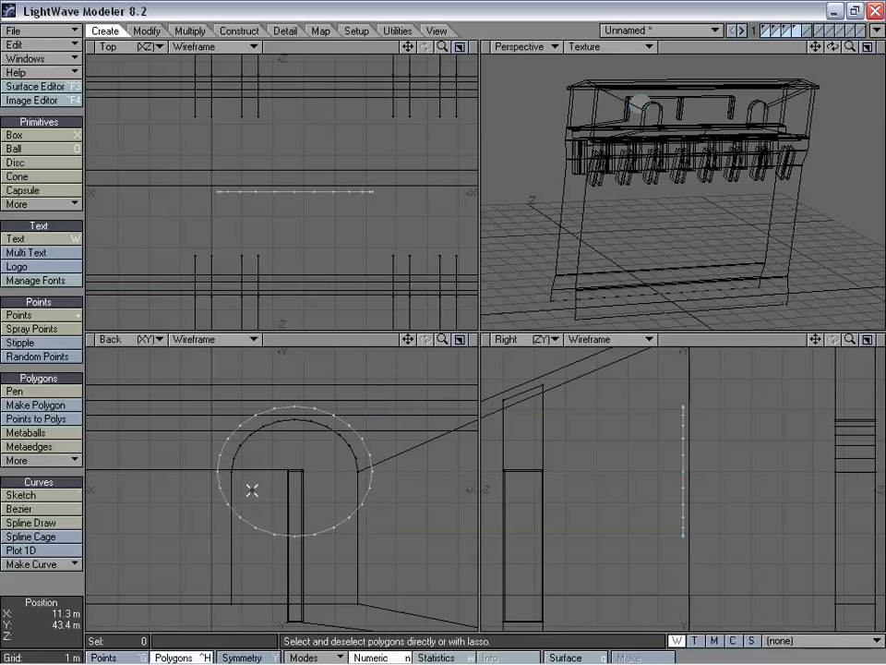
key(ctrl+g)
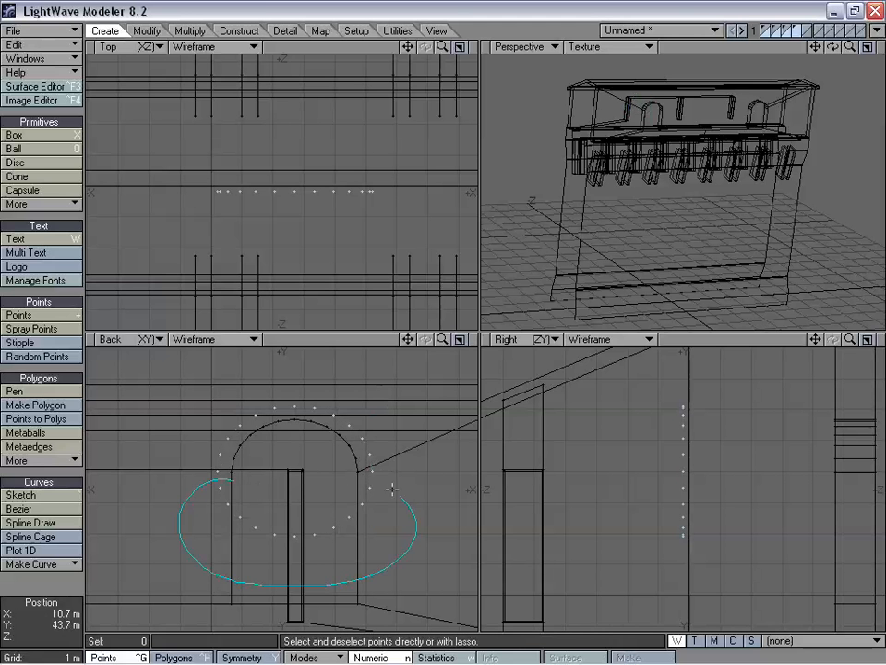
right_drag(352, 479, 354, 479)
key(Delete)
Move the two end points 4.6 m down and make one arched polygon from all the points.
right_drag(289, 463, 406, 473)
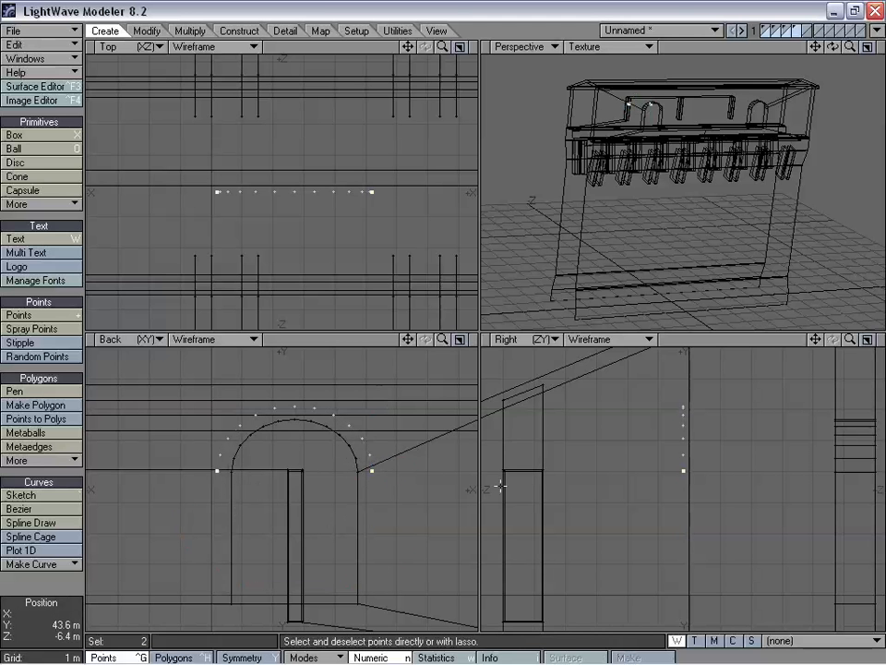
key(t)
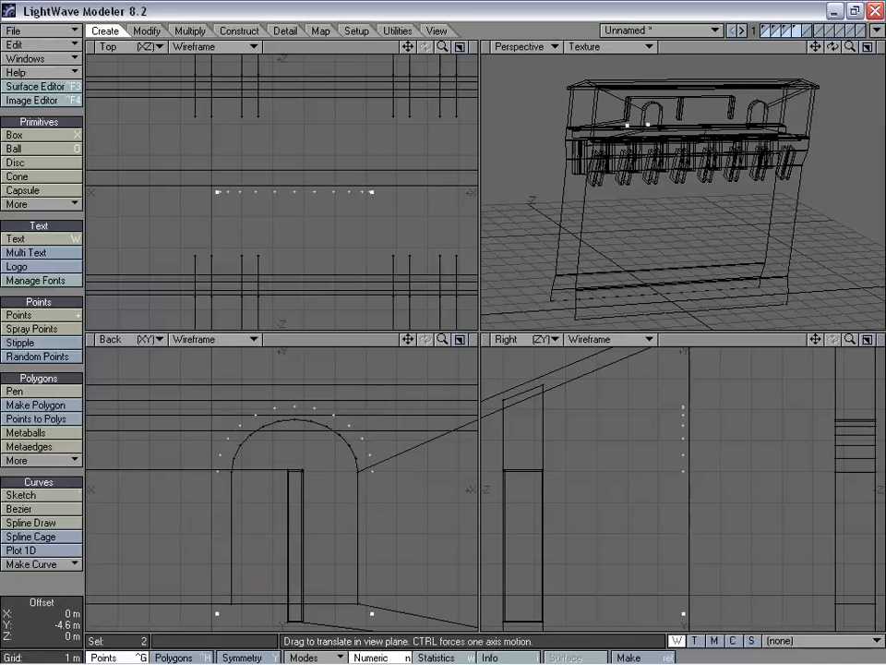
key(space)
mouse_move(355, 448)
right_down()
mouse_move(154, 518)
mouse_move(467, 628)
right_up()
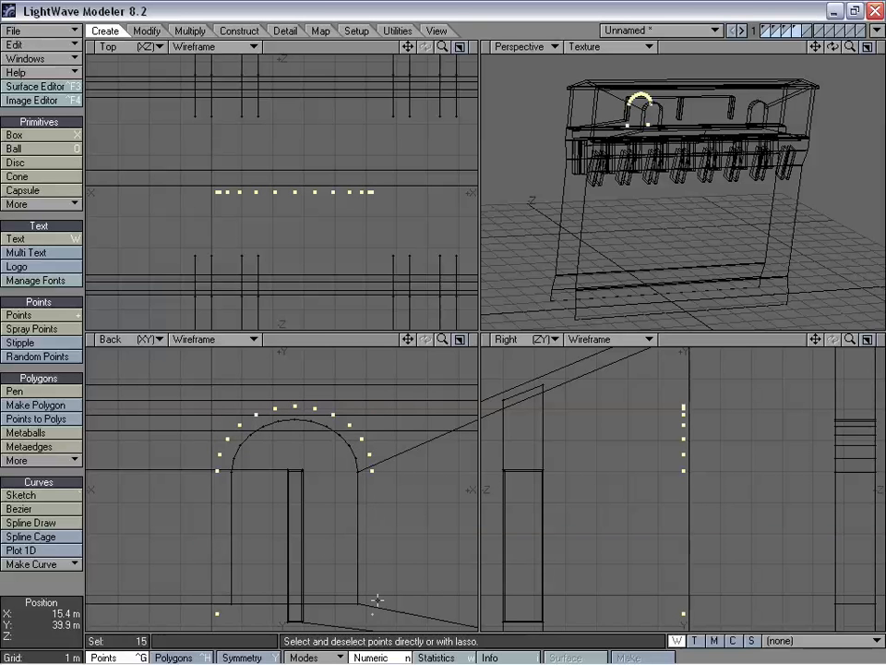
key(p)
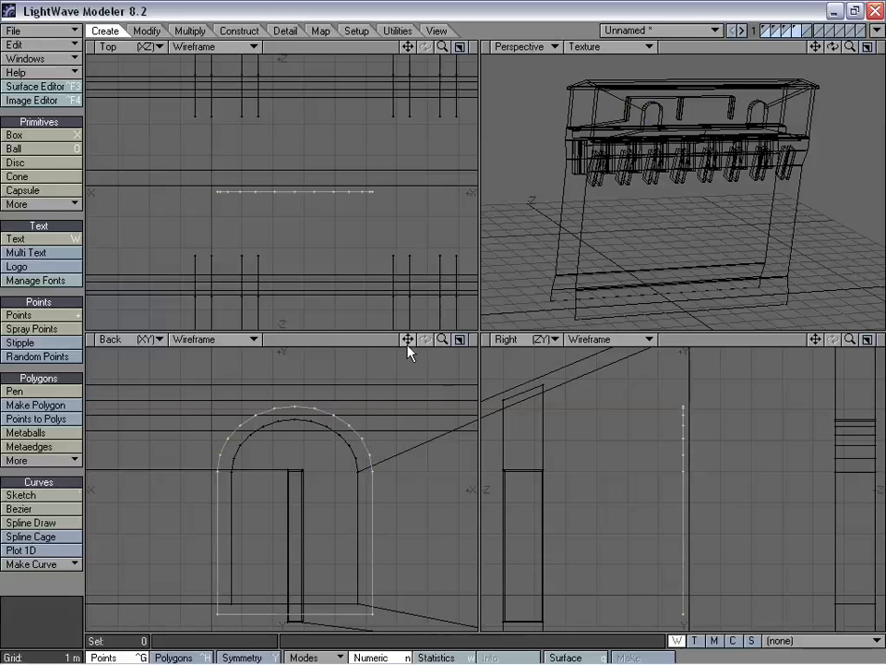
Move the two bottom points of the arched polygon slightly lower below the window sill.
drag(407, 339, 462, 340)
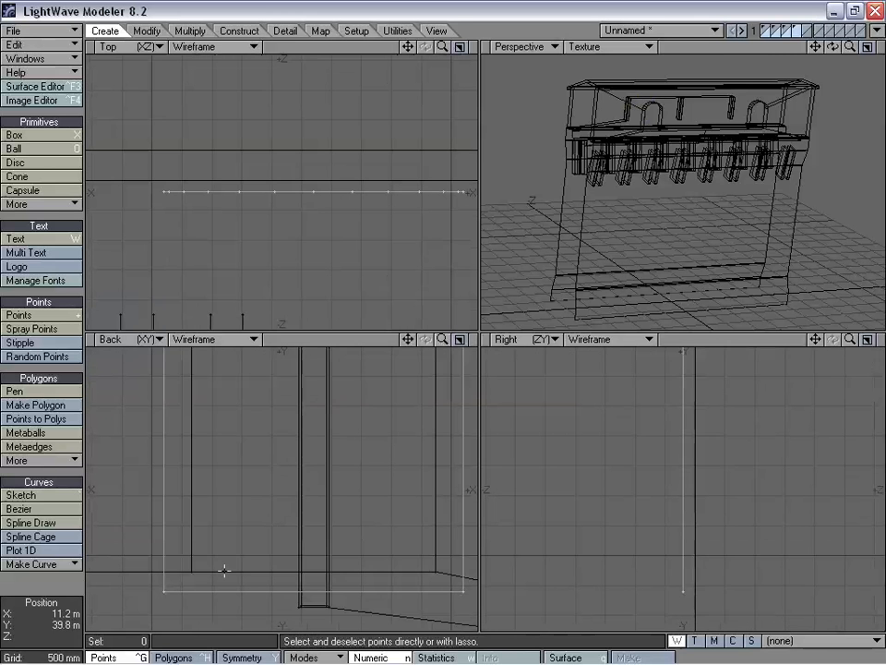
right_drag(444, 521, 434, 522)
key(t)
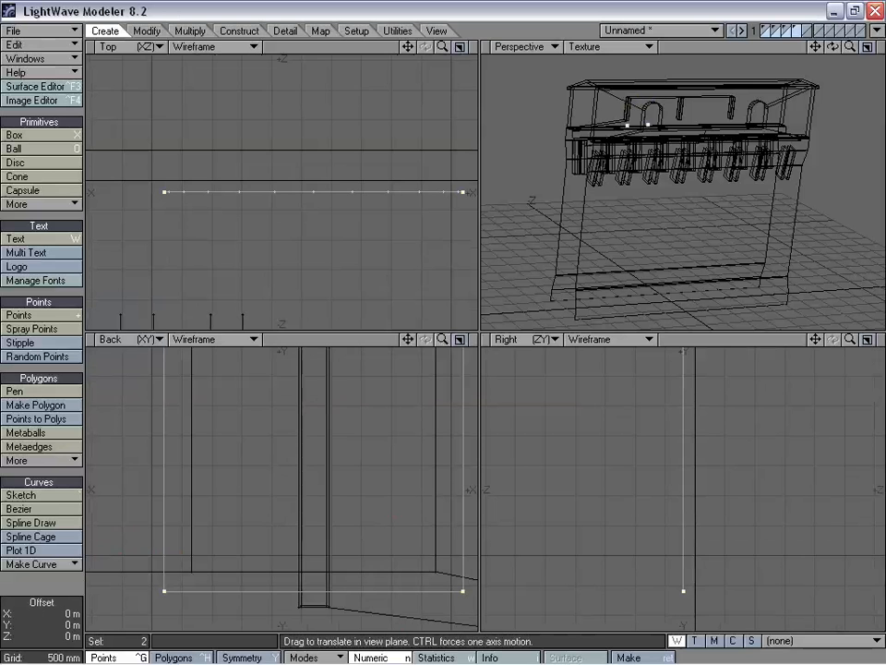
drag(386, 554, 386, 560)
key(space)
key(slash)
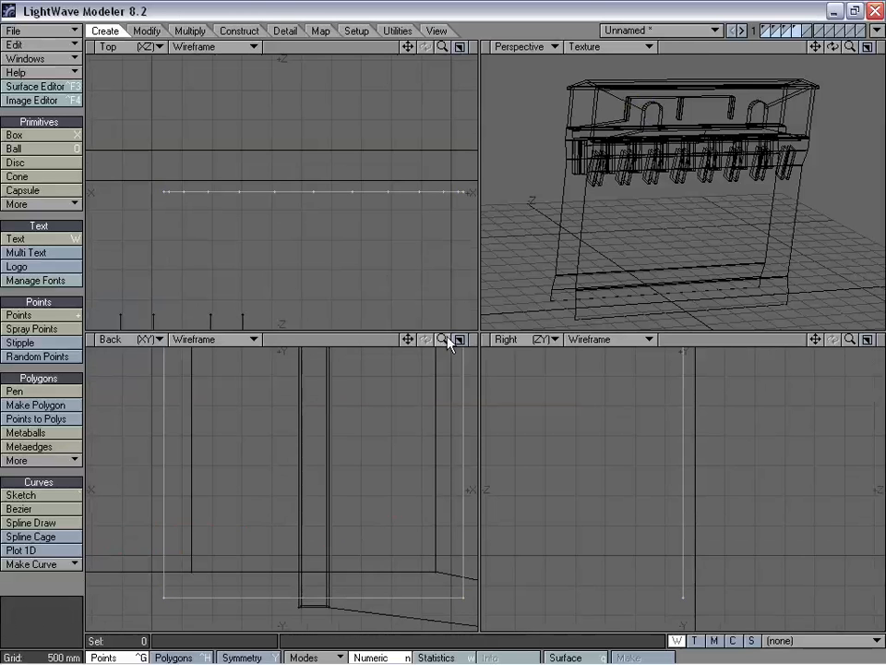
Extrude the arched polygon a short depth along Z and move it 6 m in +Z to the outer wall face.
drag(447, 338, 395, 392)
key(shift+e)
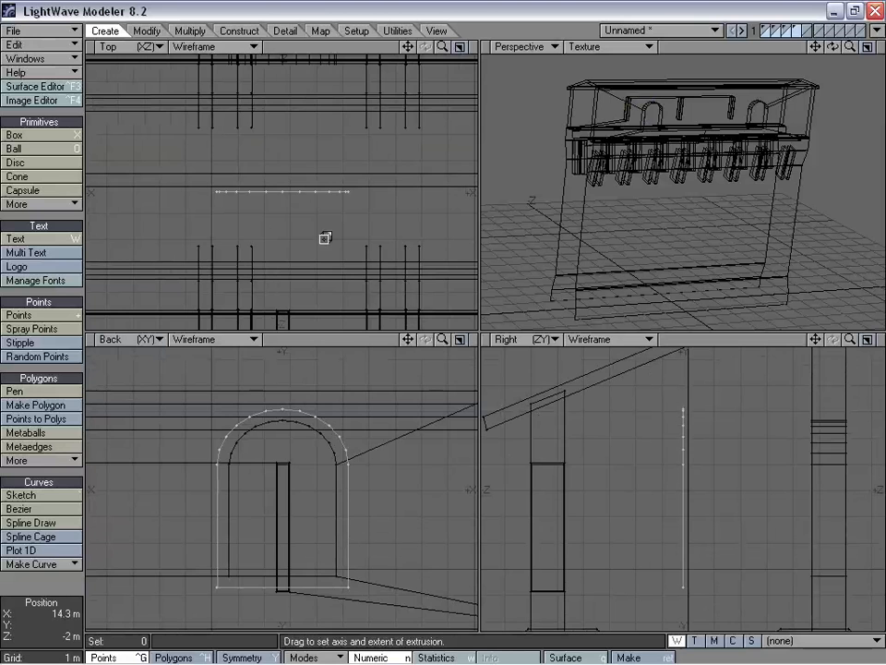
drag(289, 190, 290, 180)
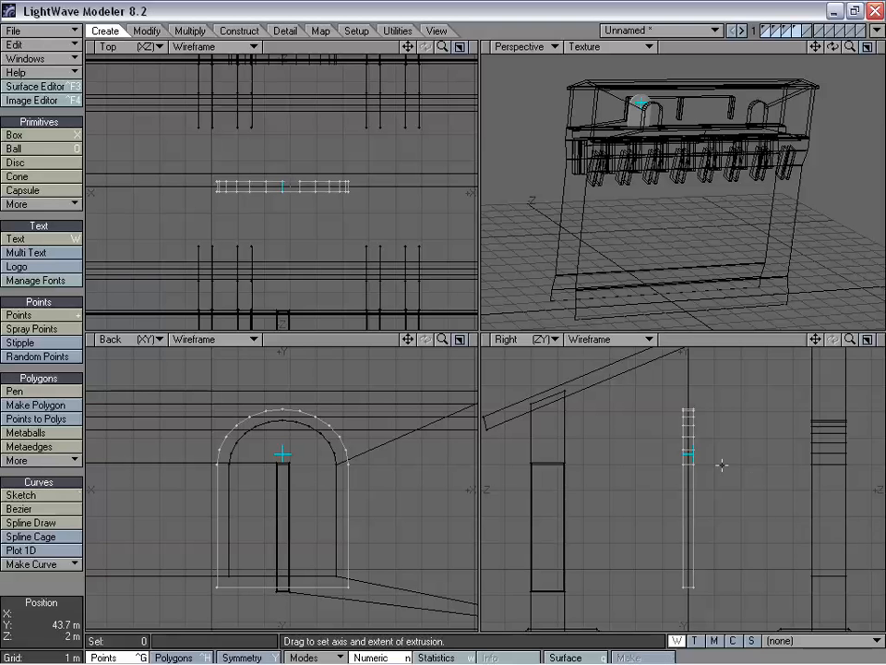
key(space)
key(t)
drag(725, 462, 883, 462)
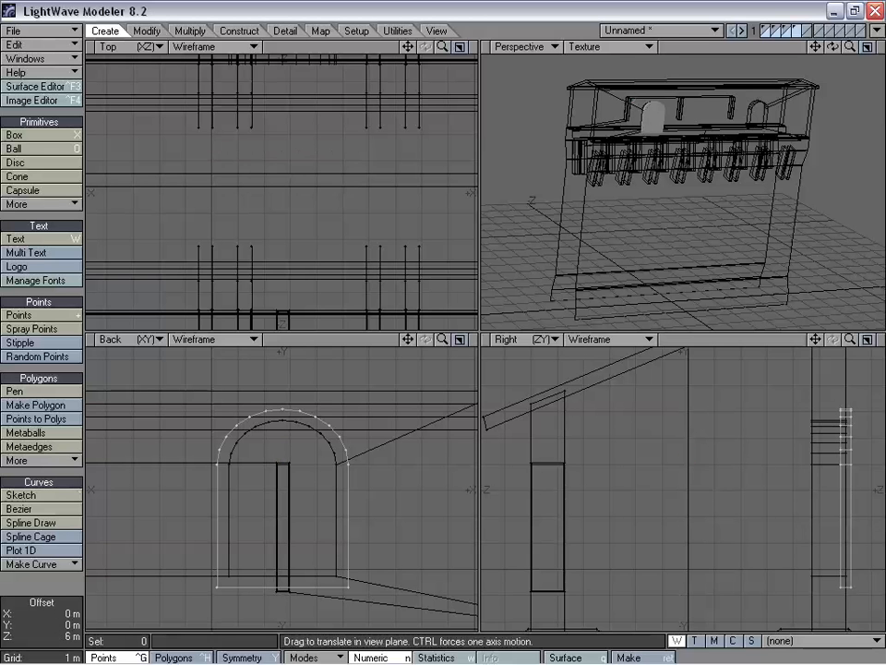
mouse_move(814, 344)
mouse_down()
mouse_move(692, 342)
mouse_move(814, 338)
mouse_up()
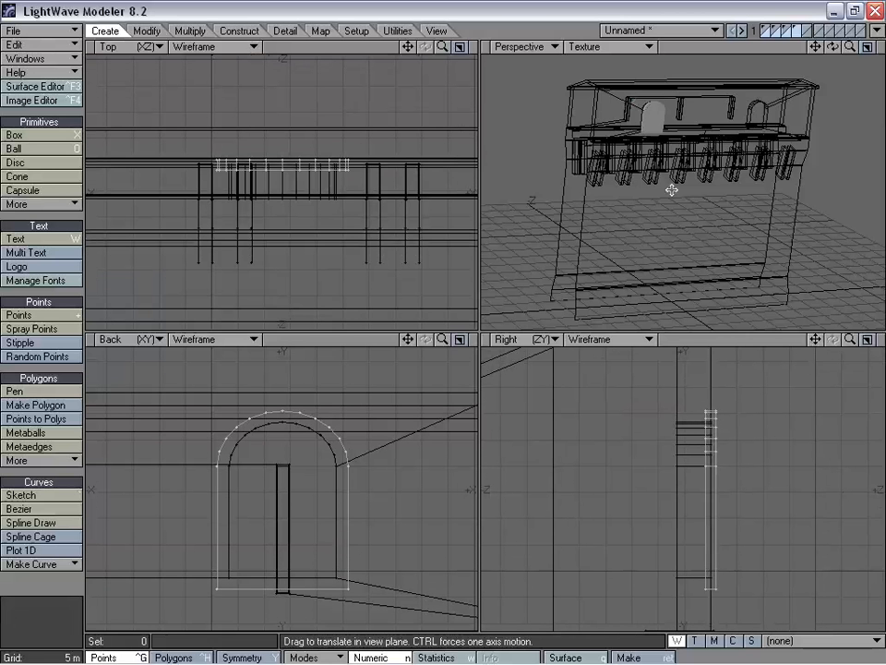
Stretch the arched block along Z until it projects slightly beyond both faces of the window wall.
alt+drag(673, 188, 744, 192)
key(h)
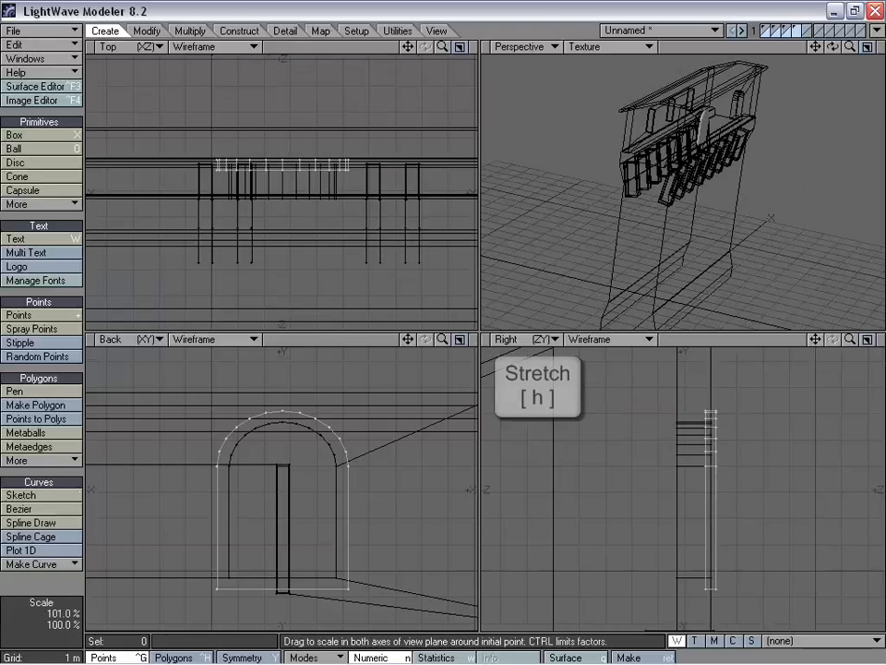
ctrl+drag(716, 499, 875, 499)
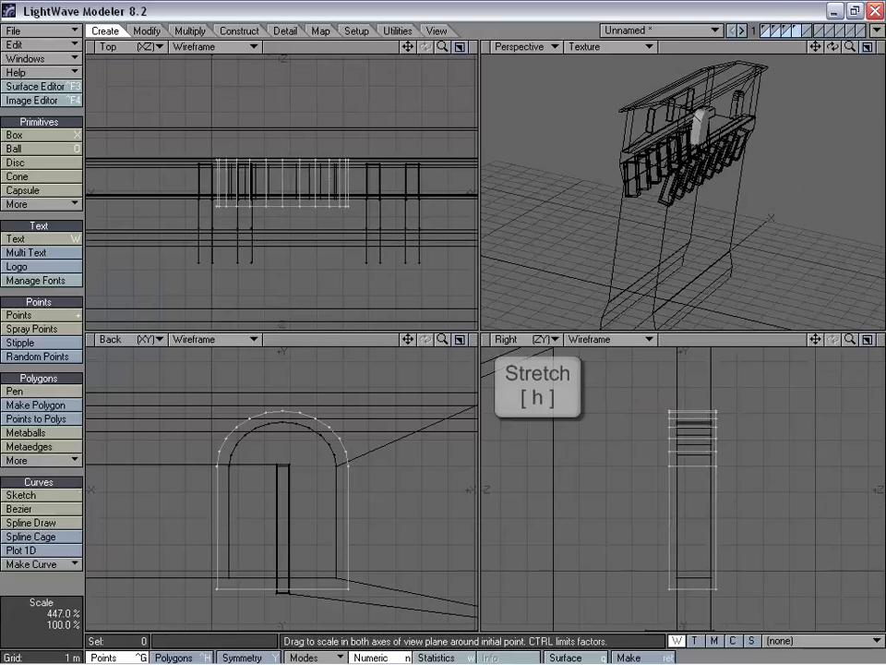
ctrl+drag(696, 490, 663, 463)
alt+drag(710, 294, 738, 224)
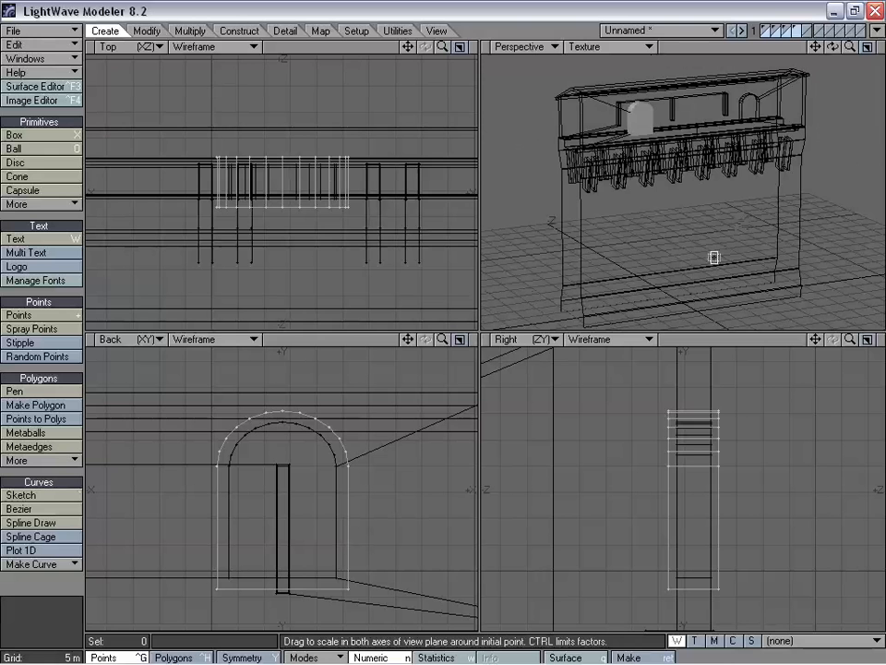
key(space)
Copy the arched block into the fifth layer and show the second layer's wall in the background.
key(ctrl+h)
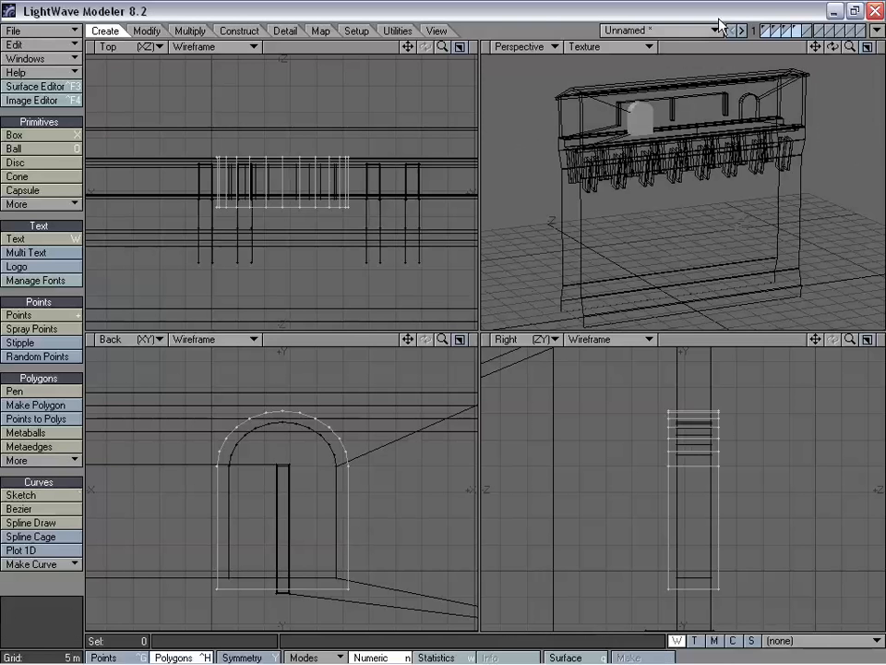
click(805, 30)
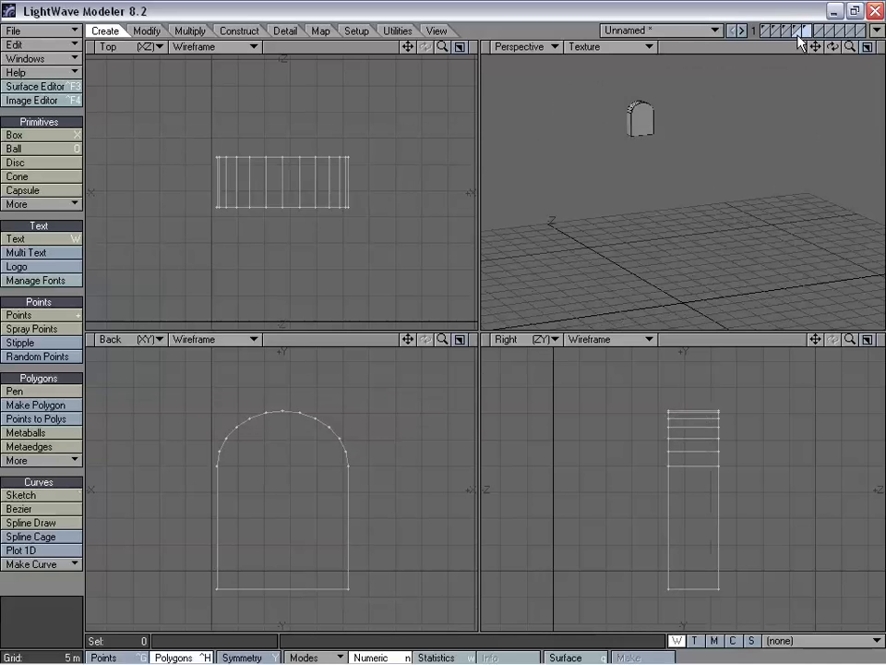
click(778, 35)
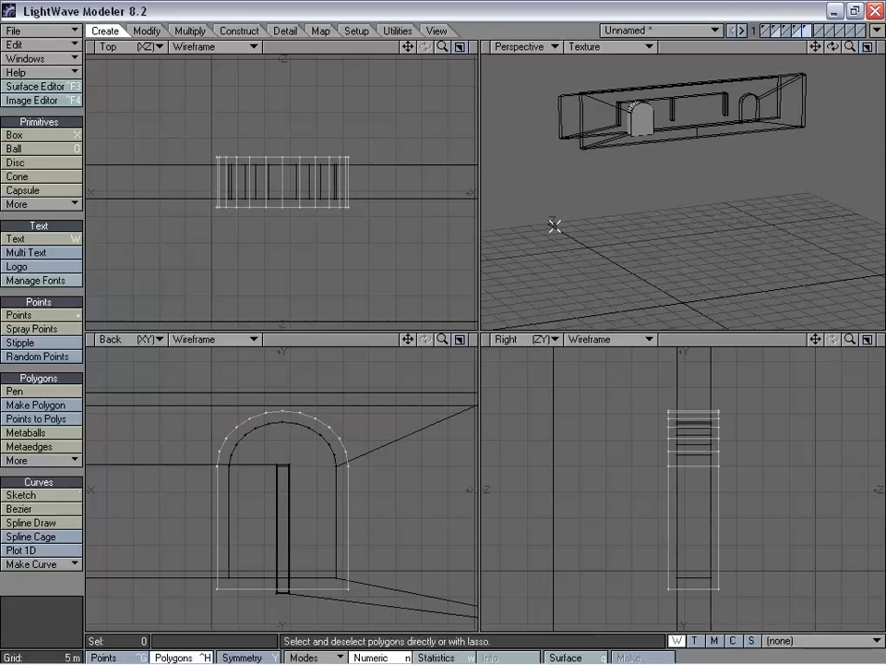
Stretch the copied block to about 80% width and 88% height to match the window opening, and deepen it beyond the original block.
key(h)
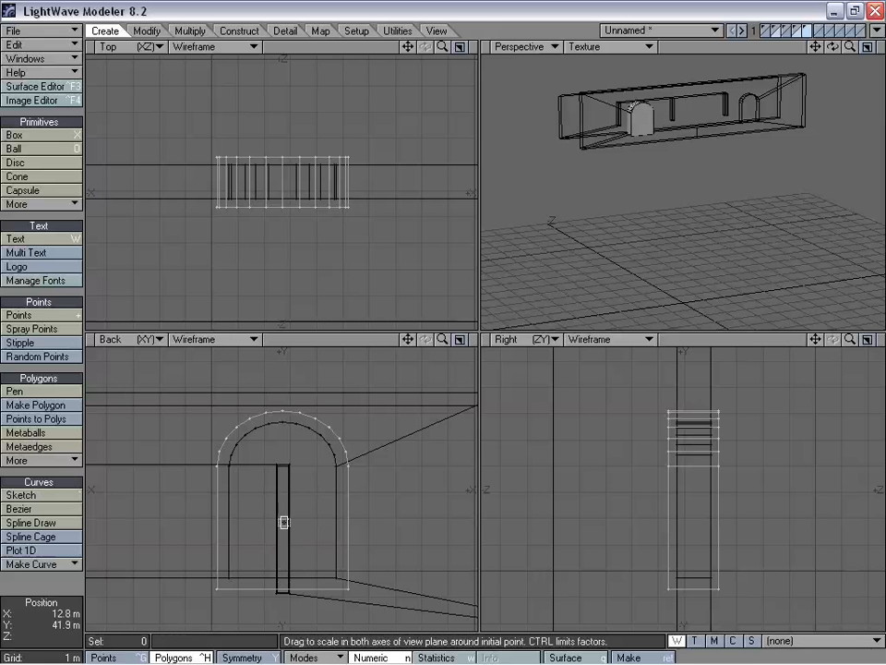
drag(282, 514, 258, 533)
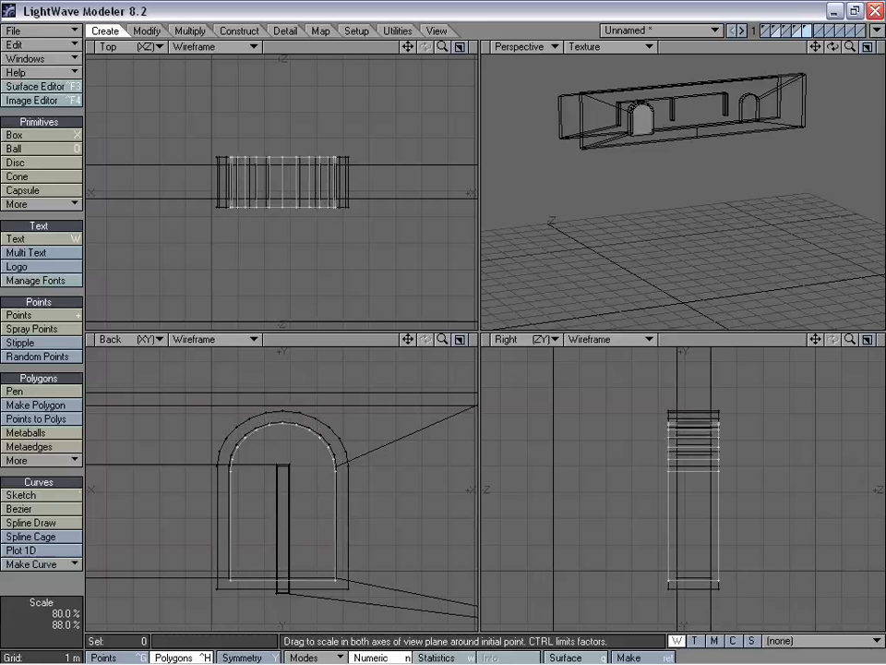
drag(283, 422, 282, 425)
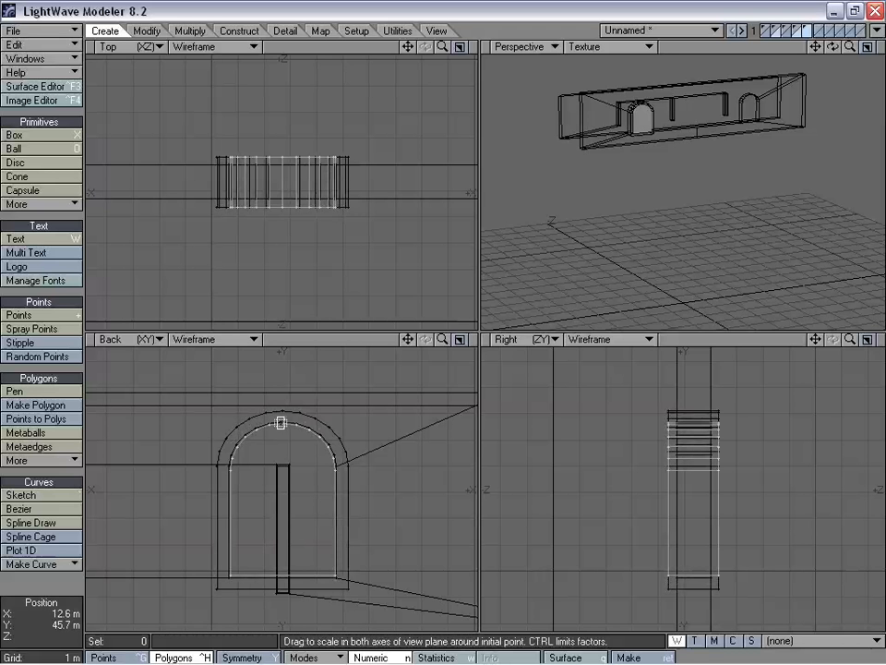
drag(282, 182, 283, 149)
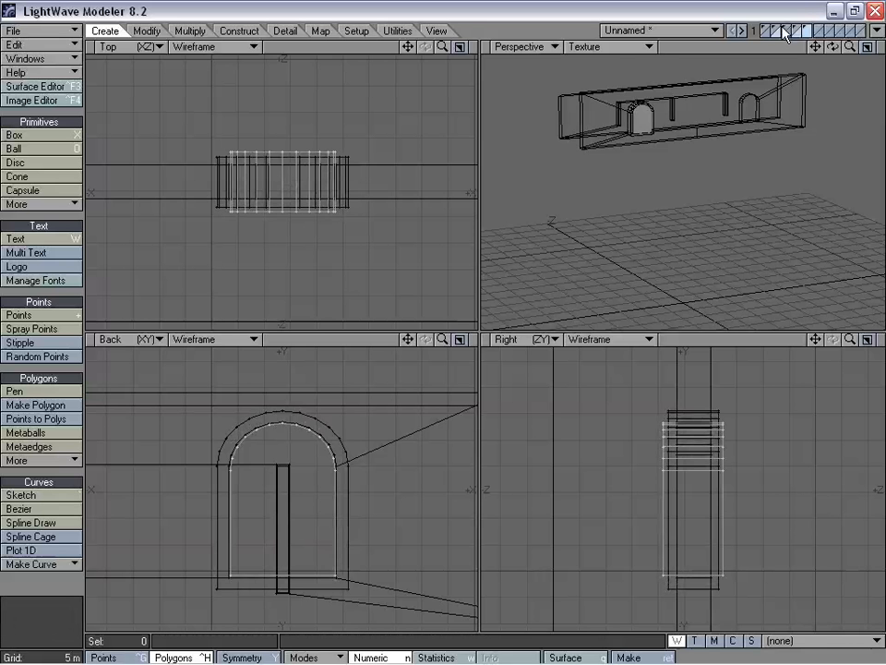
Subtract the smaller fifth-layer block from the arched block in the fourth layer, and switch to the fifth layer.
click(802, 31)
click(806, 37)
key(shift+b)
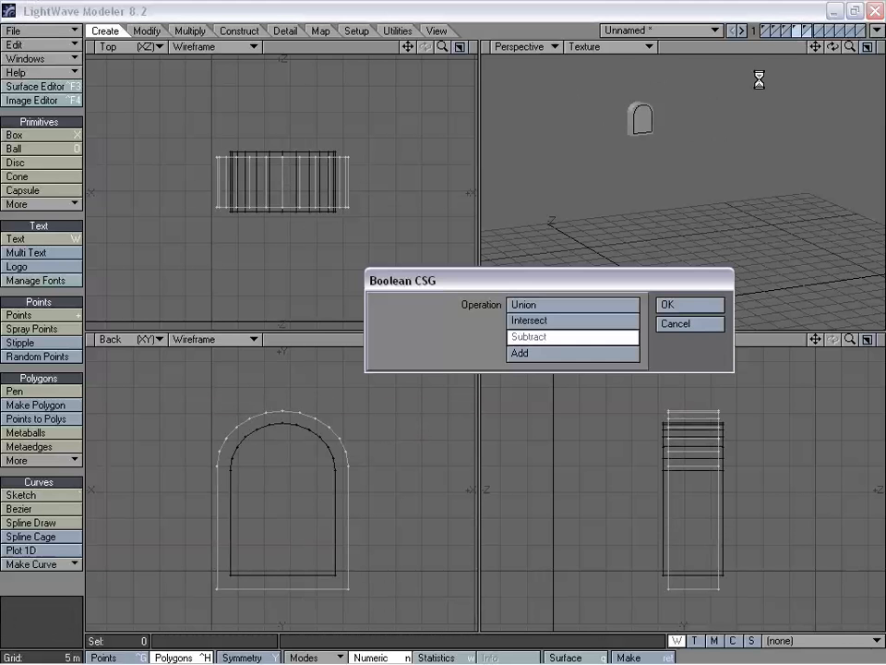
click(707, 303)
click(810, 31)
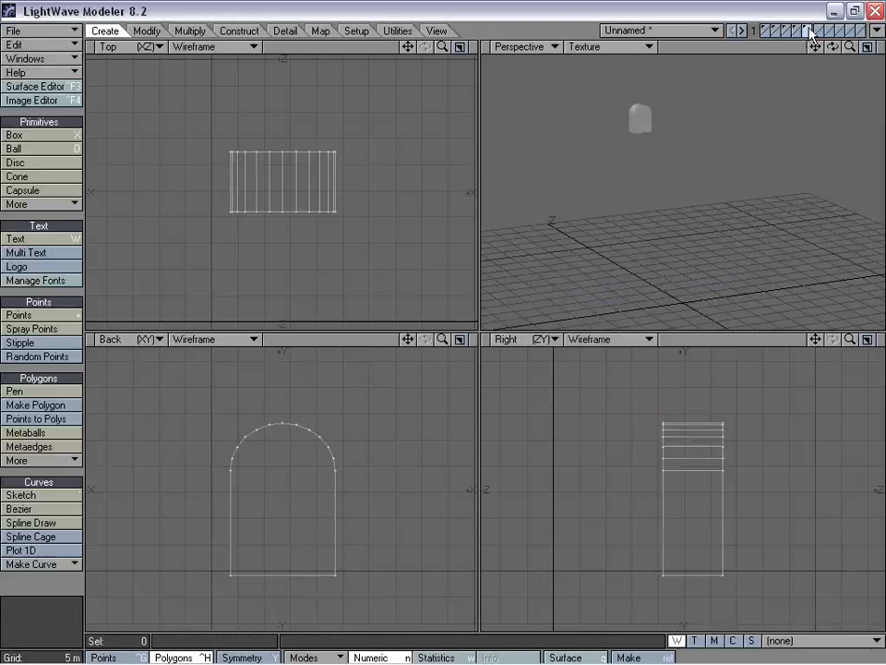
Merge the coincident points of the hollow arched frame in the fourth layer using the automatic range.
click(796, 32)
key(m)
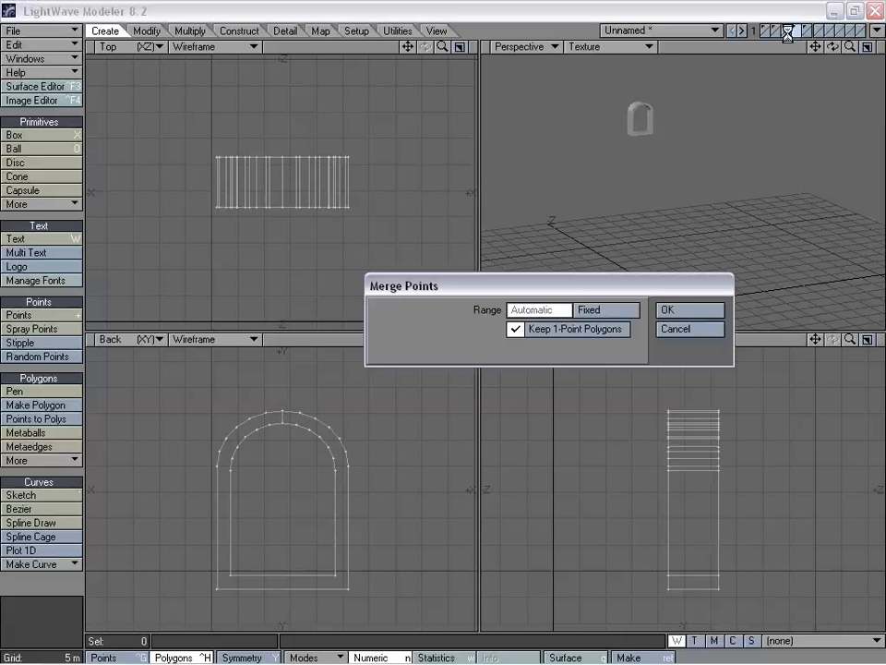
key(Return)
key(Return)
Bevel the arched frame's +Z face slightly outward with a small inset to chamfer its inner and outer edges.
key(a)
key(h)
alt+drag(757, 132, 688, 230)
key(space)
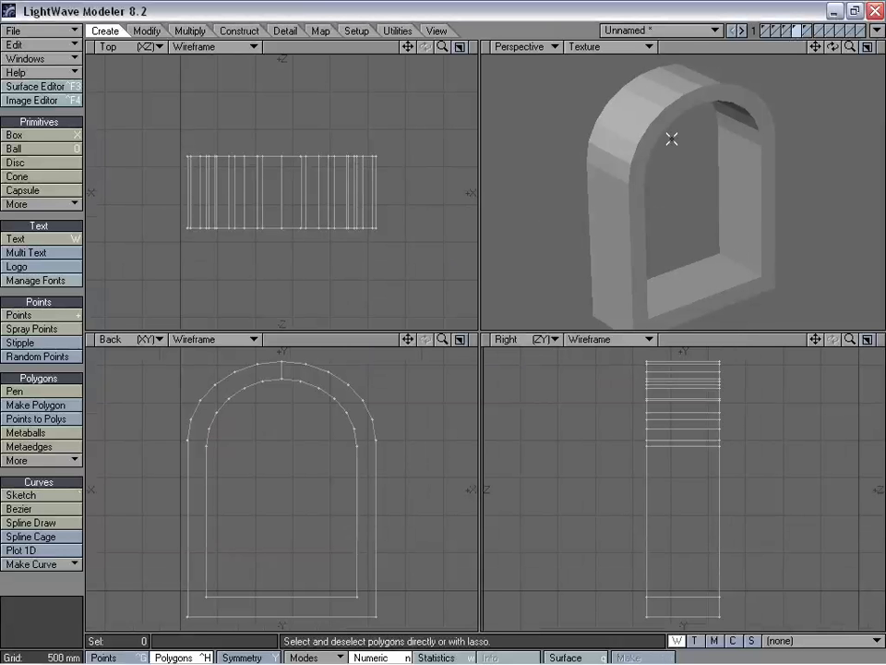
click(659, 115)
alt+drag(659, 115, 644, 210)
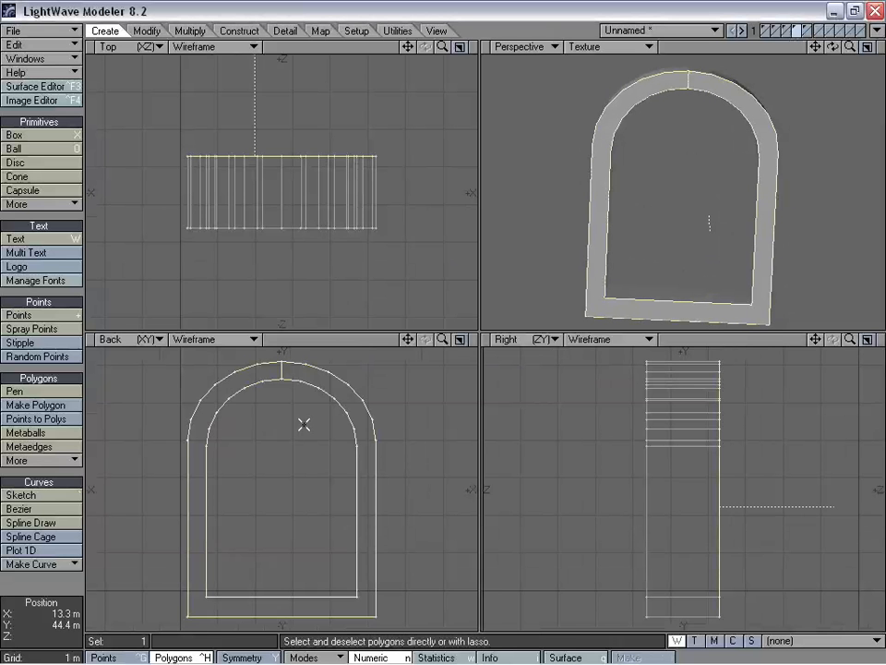
key(b)
drag(283, 435, 283, 433)
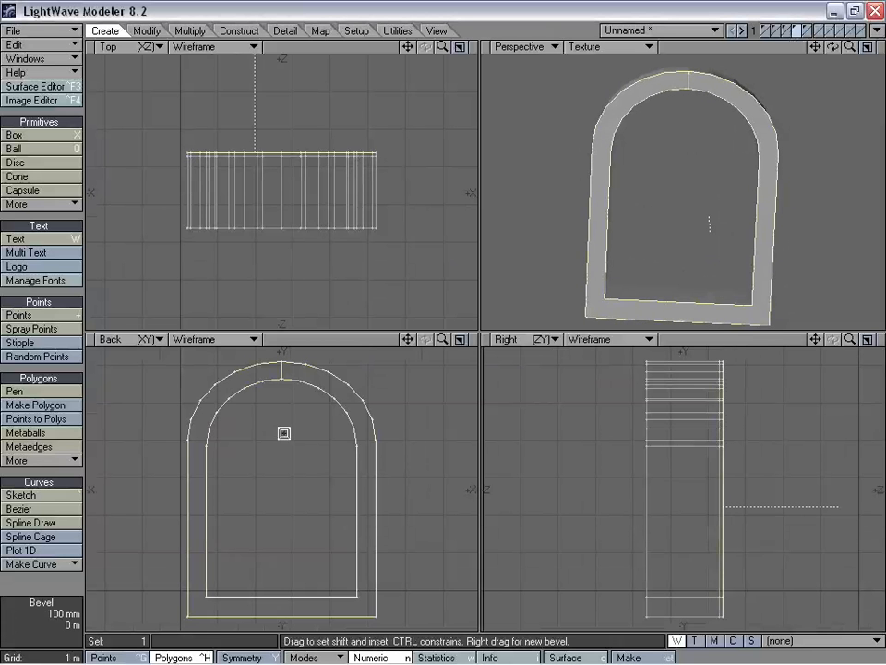
key(space)
Inspect the chamfer around the arched frame's +Z face and clear the polygon selection.
alt+drag(580, 207, 613, 259)
drag(407, 338, 398, 424)
mouse_move(440, 338)
mouse_down()
mouse_move(545, 338)
mouse_move(439, 338)
mouse_up()
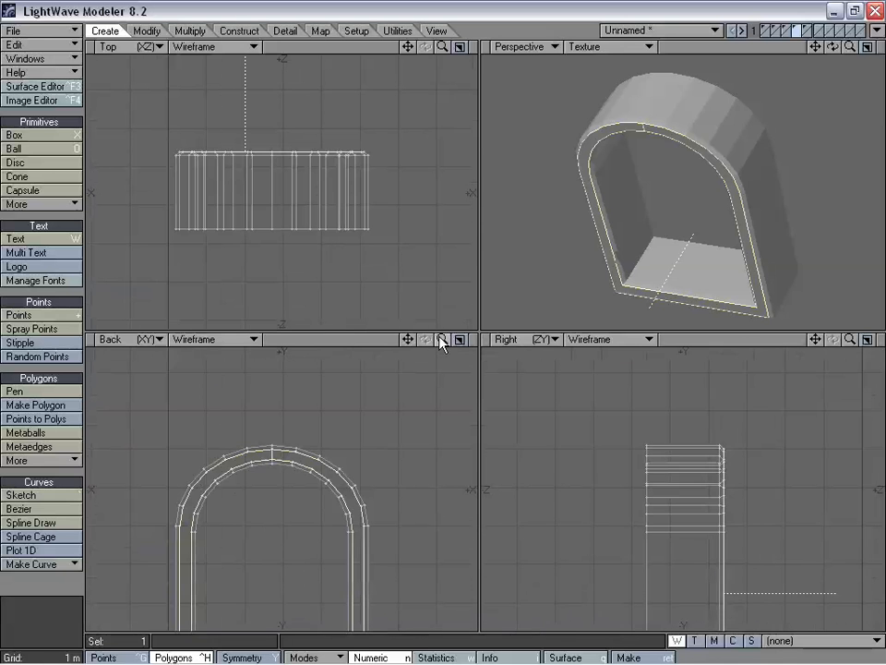
alt+drag(646, 259, 679, 178)
key(a)
key(b)
key(space)
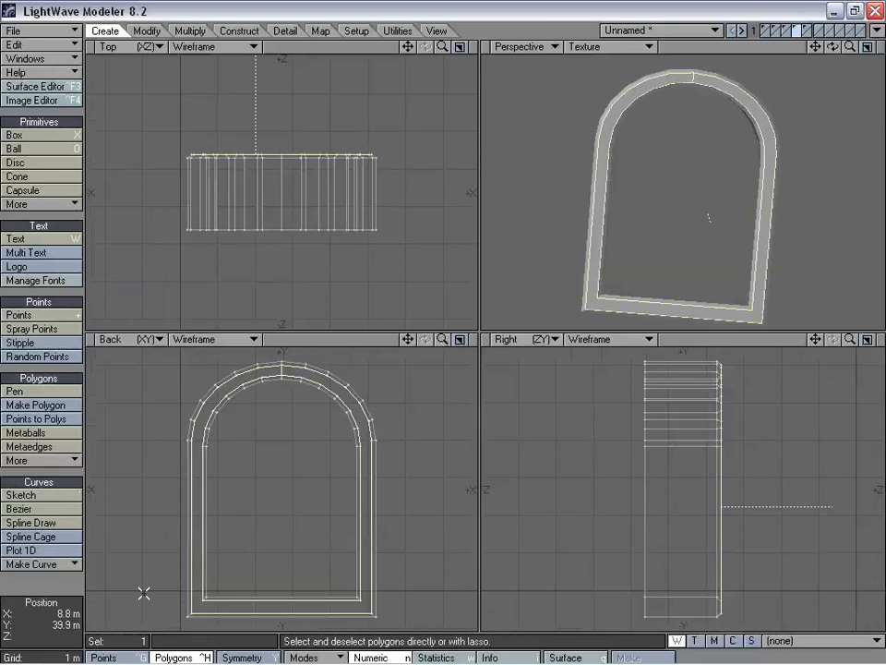
click(71, 594)
Bevel the arched frame's opposite -Z face slightly outward with a small inset to match the first chamfer.
alt+drag(655, 259, 703, 212)
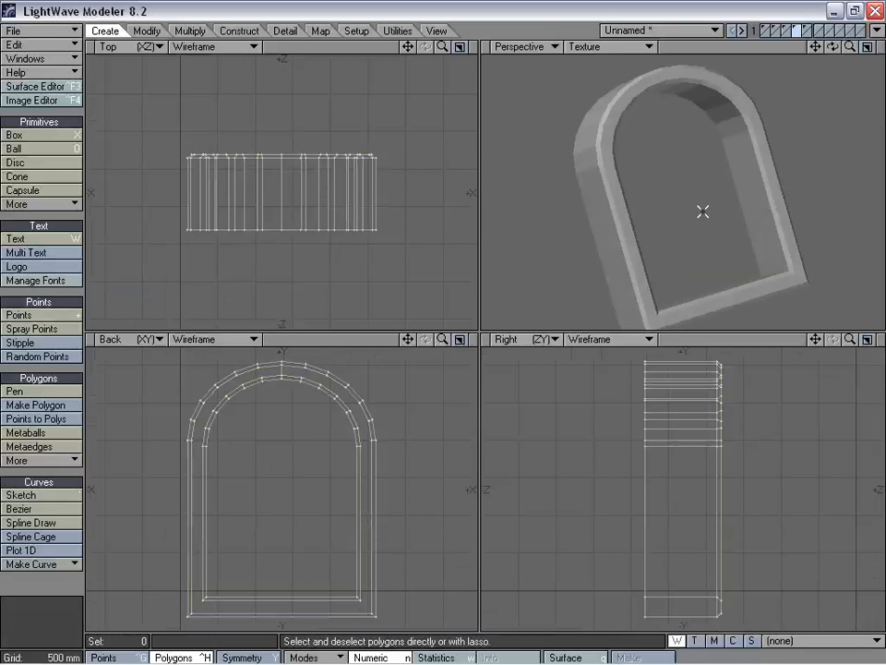
alt+drag(682, 71, 787, 178)
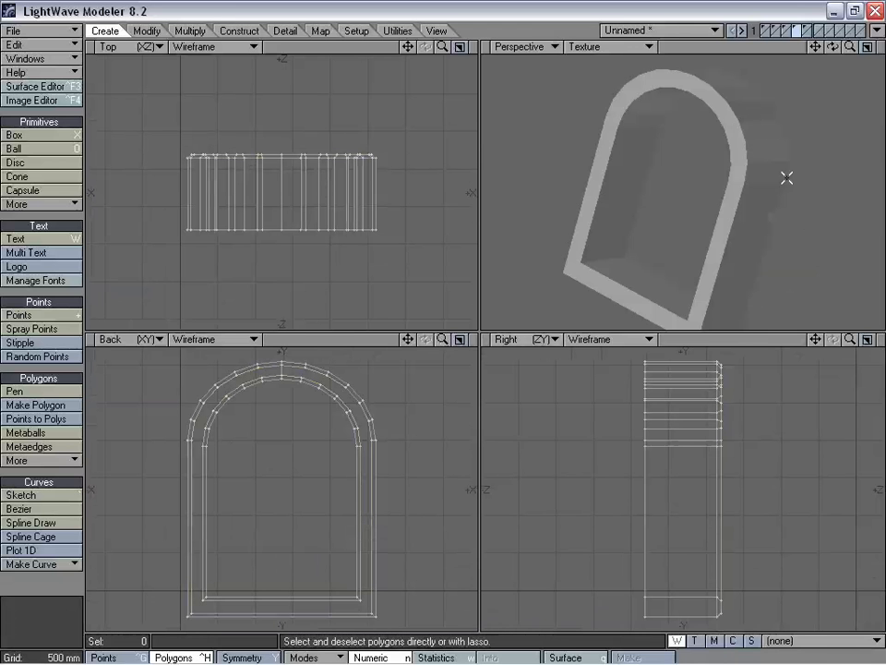
click(730, 155)
key(b)
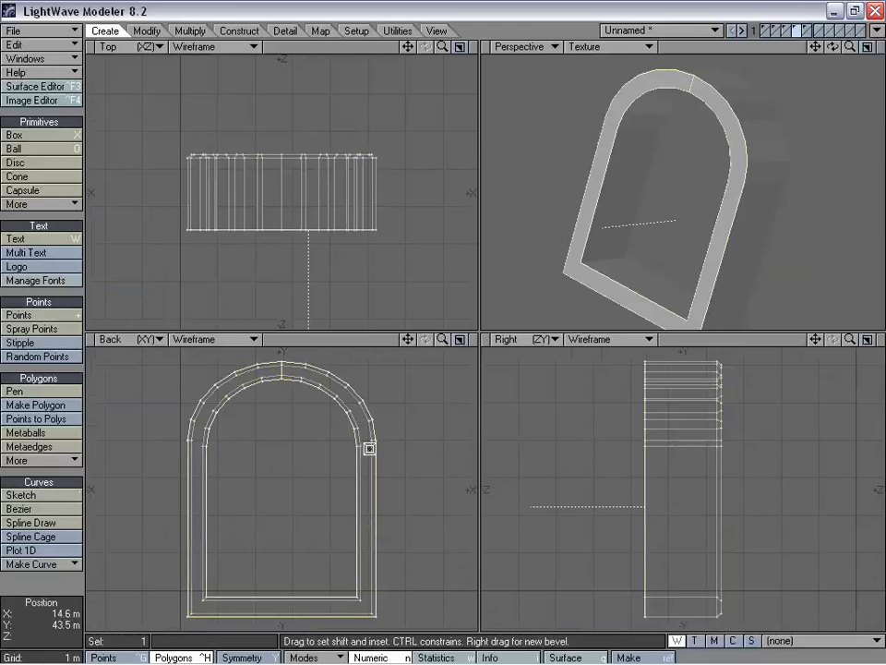
drag(331, 468, 325, 466)
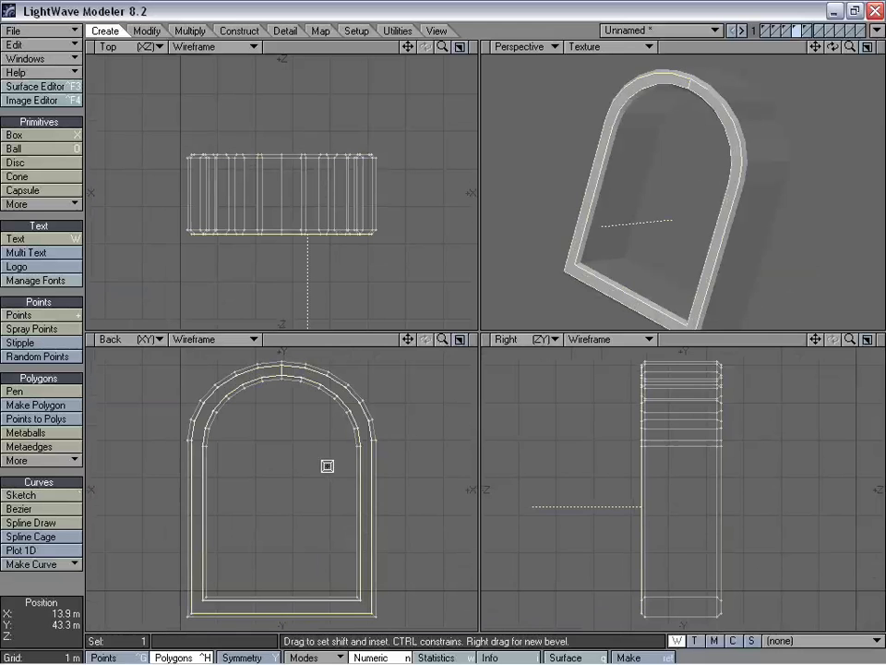
key(Return)
key(/)
Show the wall and gallery layers together with the frame layer to check how the window frame fits.
alt+drag(651, 175, 724, 148)
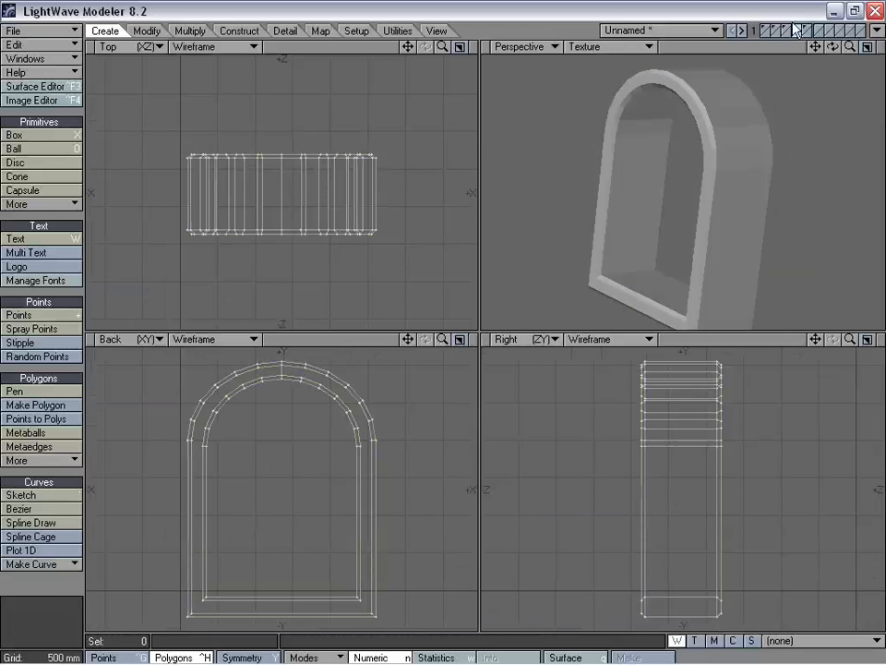
shift+click(786, 28)
shift+click(777, 29)
shift+click(770, 29)
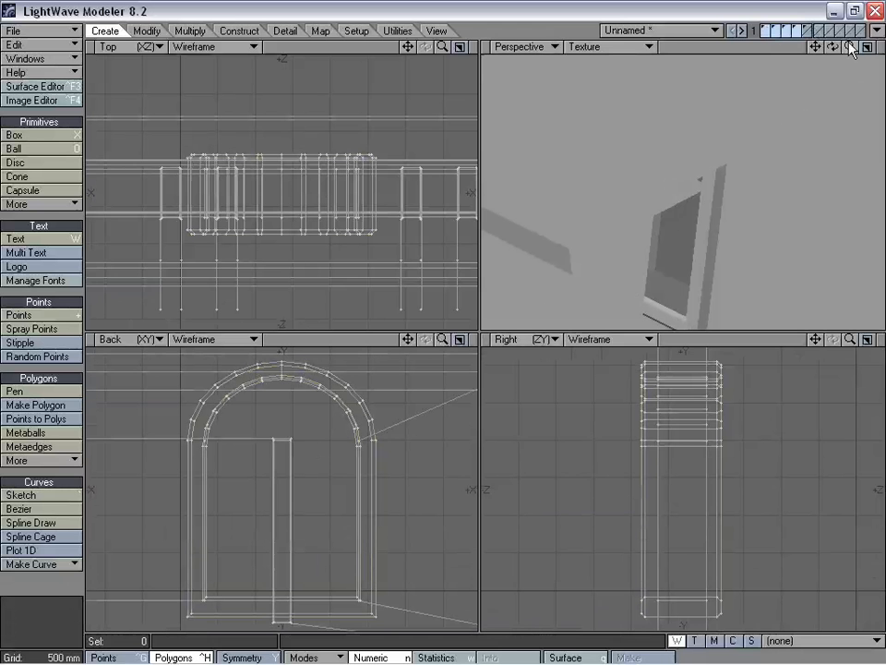
drag(849, 46, 794, 46)
alt+drag(711, 222, 736, 196)
Mirror the arched window frame in the fourth layer across X = 0 to create the second window's frame.
click(788, 30)
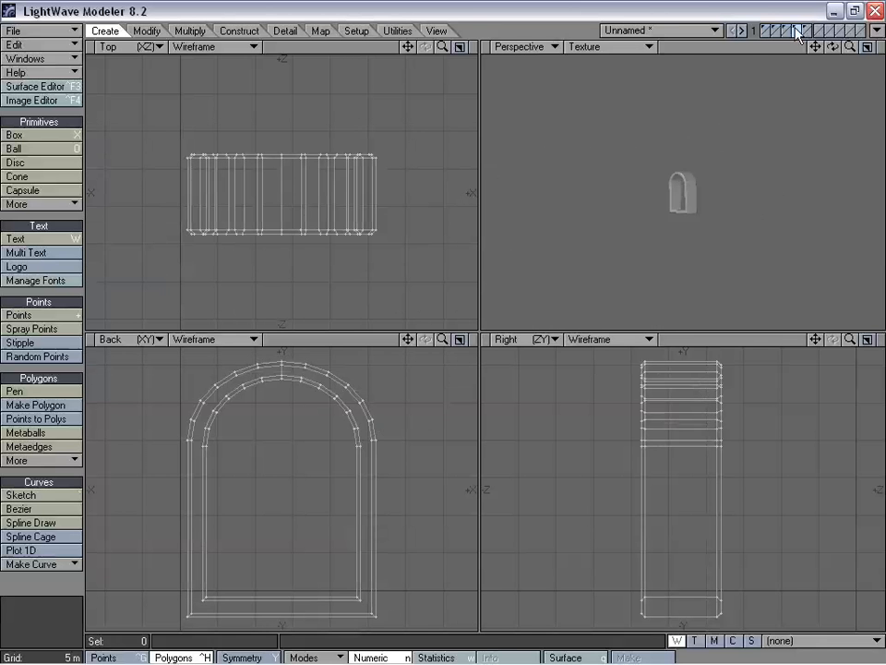
key(a)
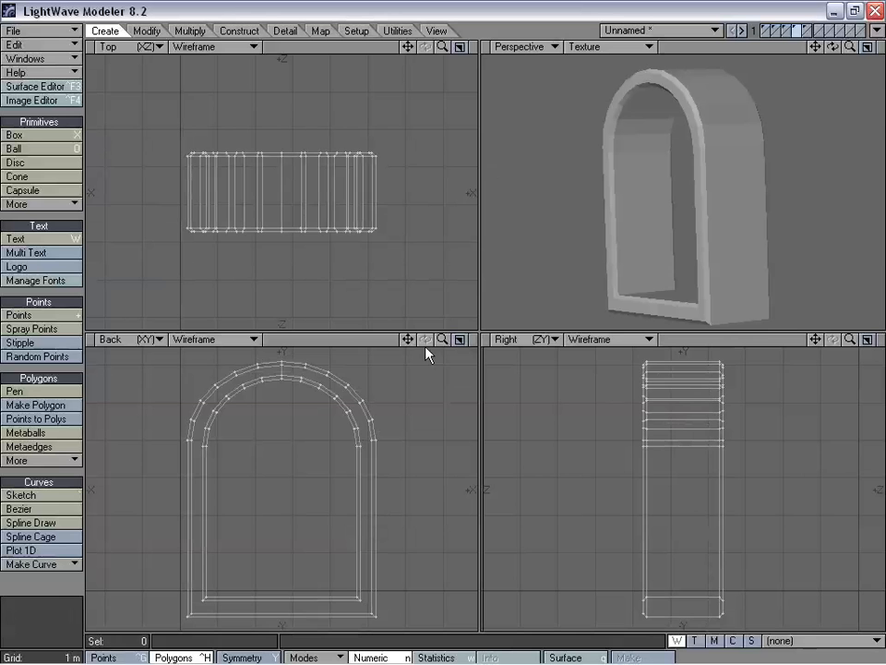
drag(442, 339, 334, 339)
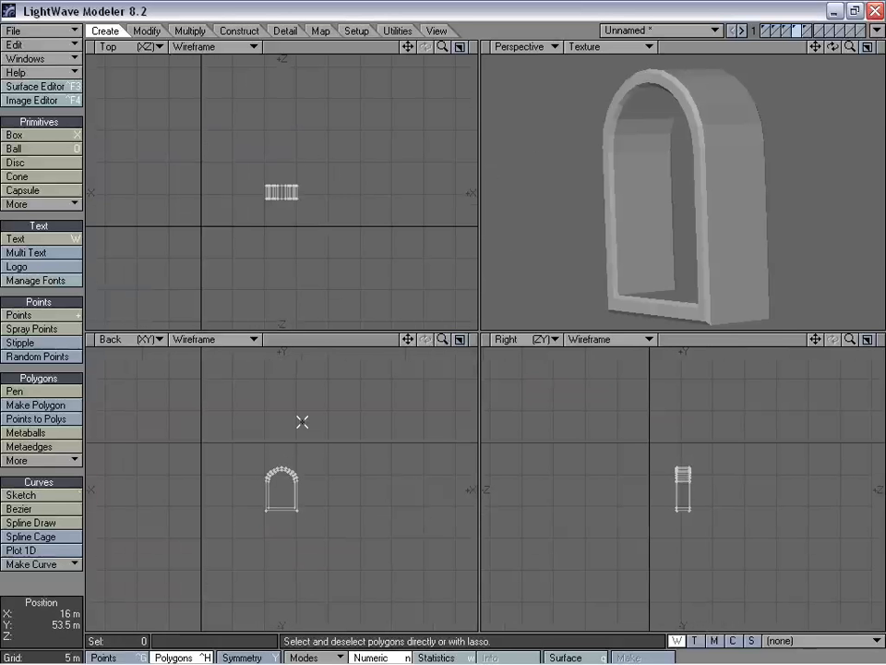
key(shift+v)
click(201, 423)
key(space)
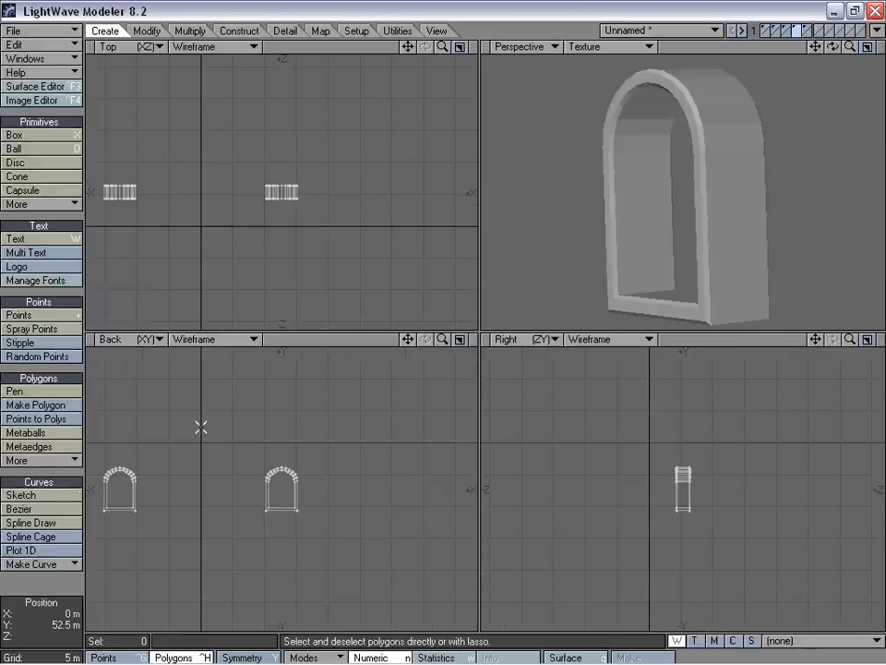
Show the first three layers with the frame layer to check both frames against the wall openings.
click(772, 34)
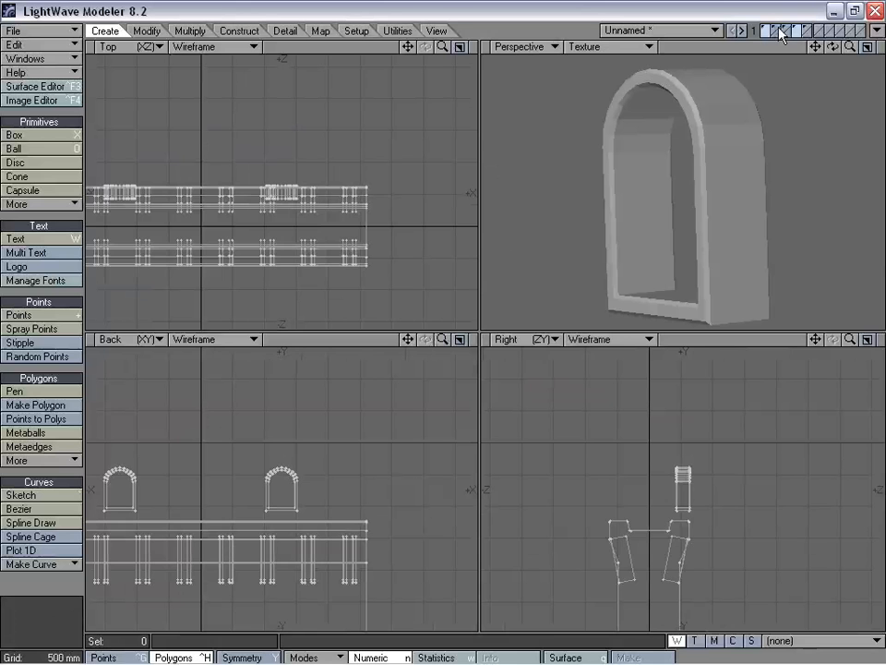
click(778, 33)
click(790, 33)
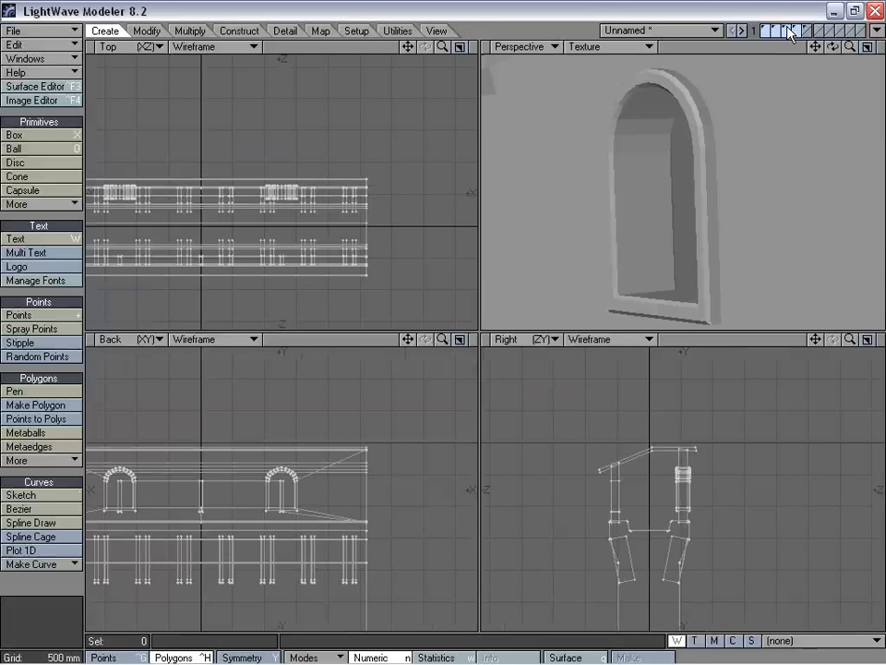
drag(851, 45, 680, 185)
Delete the leftover arched cutting block from the fifth layer and display the first four layers together.
click(806, 30)
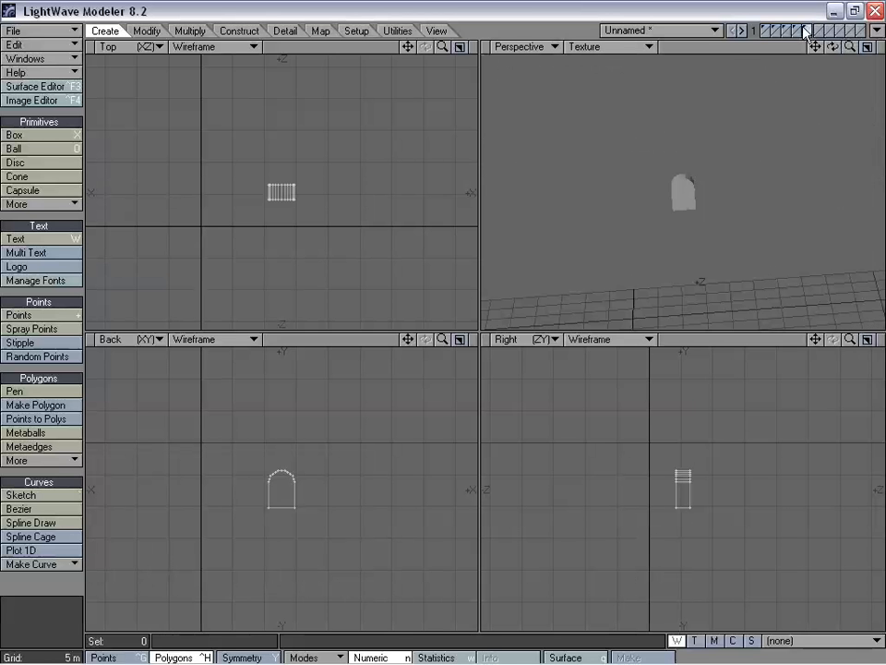
key(Delete)
click(795, 28)
shift+click(784, 28)
shift+click(774, 27)
shift+click(763, 26)
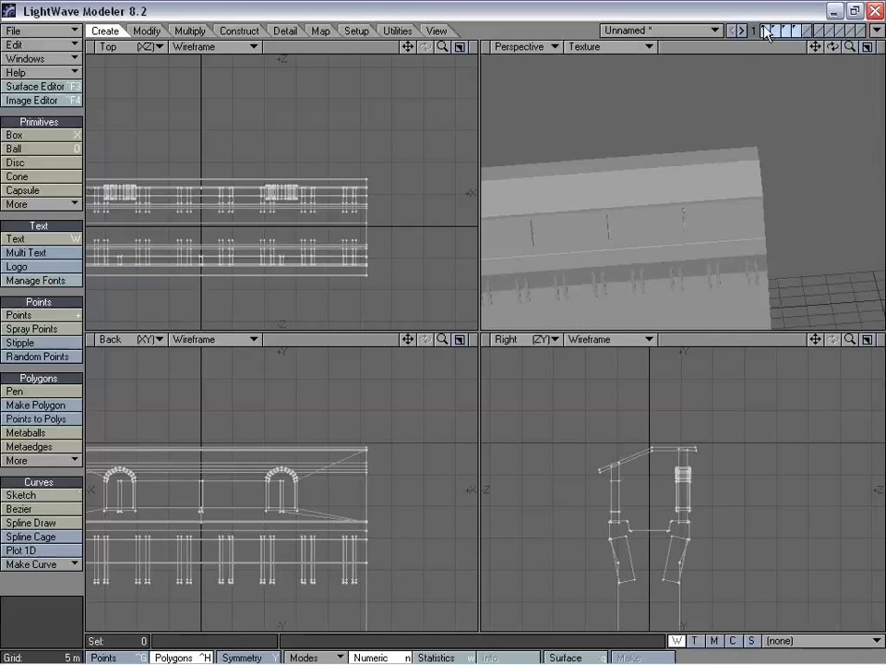
key(a)
alt+drag(775, 104, 662, 197)
Select the corbels on both sides of the first-layer wall and assign them the surface WallCurtain_Corbels.
click(765, 28)
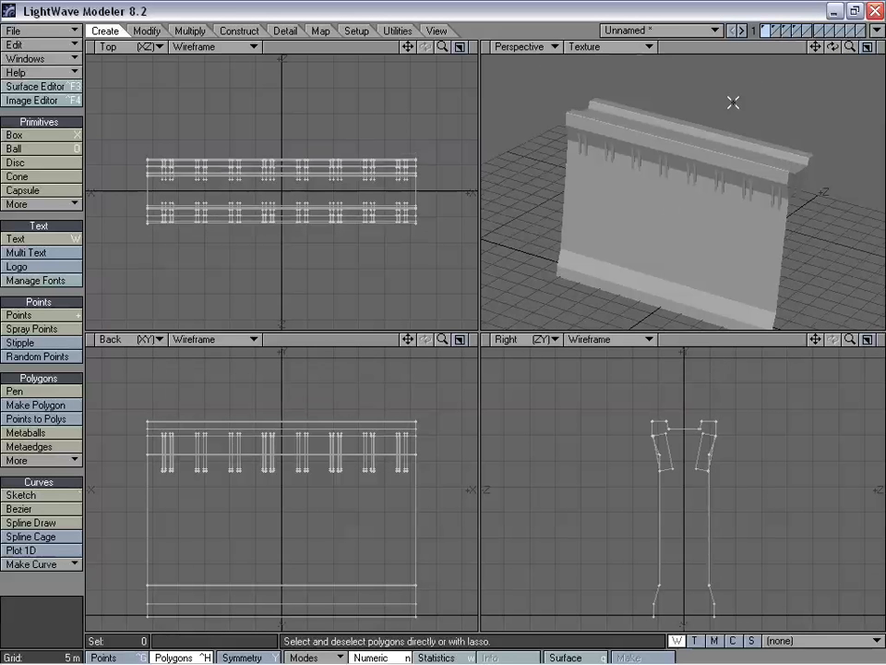
alt+drag(733, 102, 673, 198)
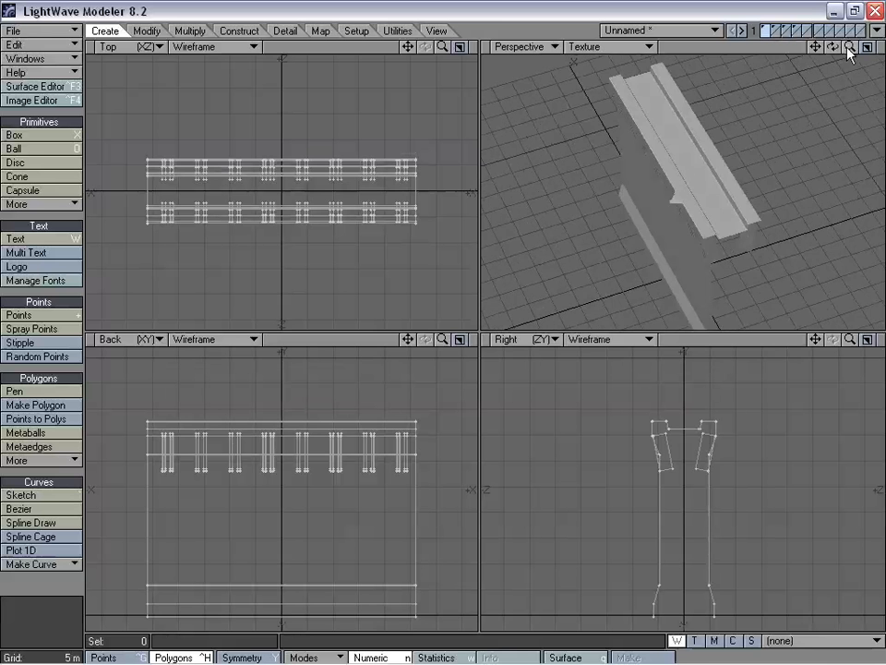
drag(850, 47, 881, 47)
alt+drag(702, 231, 650, 158)
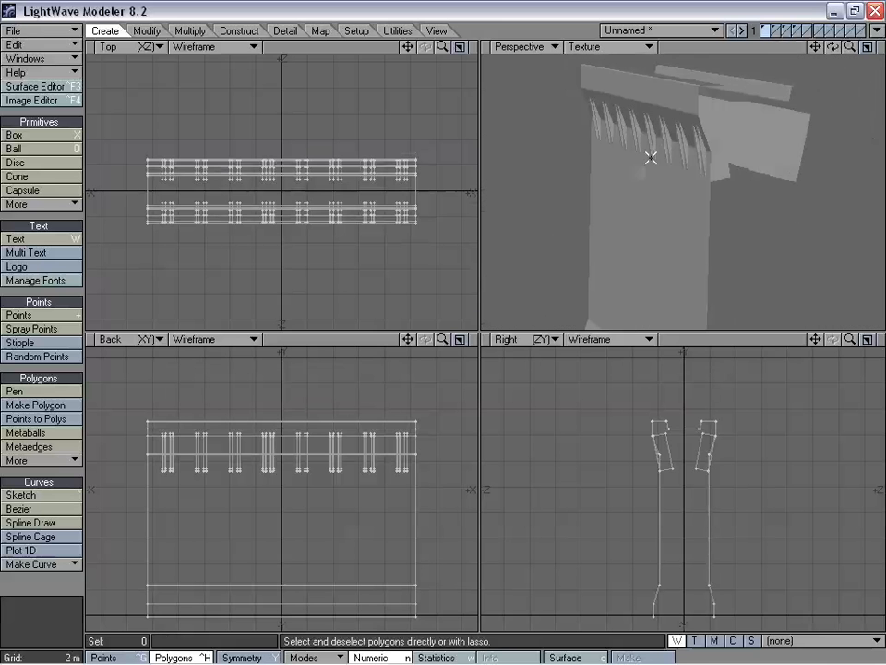
drag(816, 340, 853, 349)
click(711, 517)
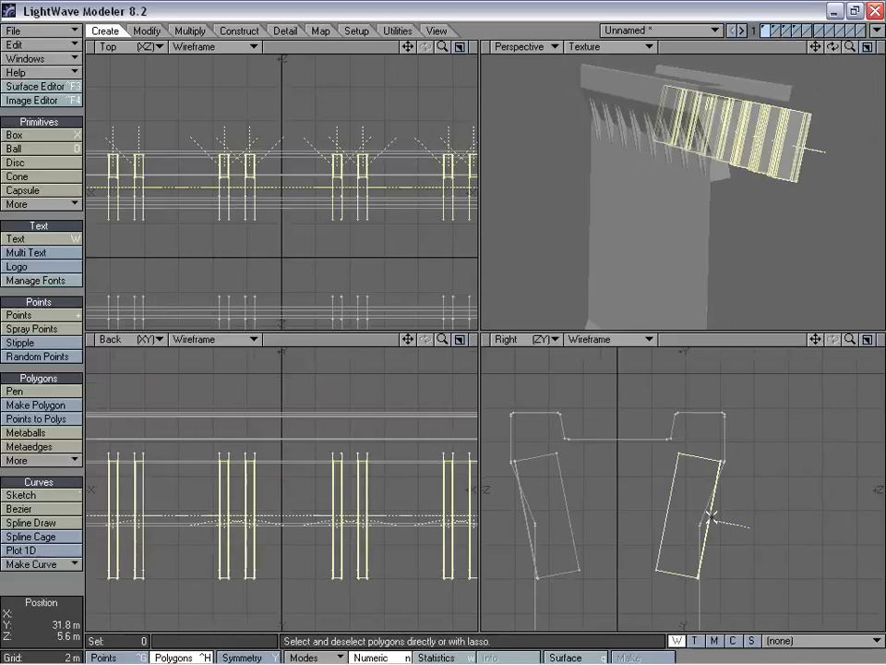
click(531, 531)
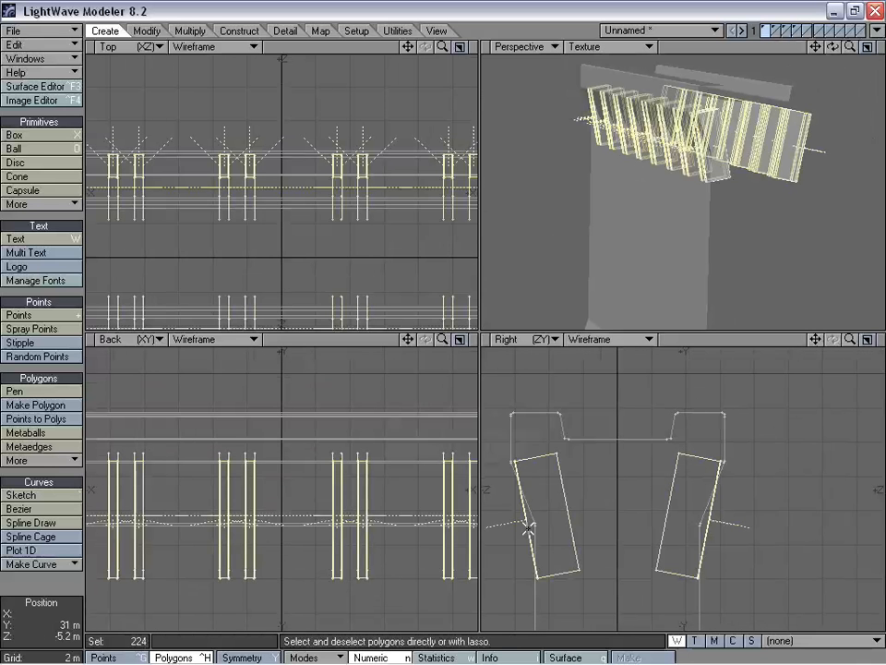
key(q)
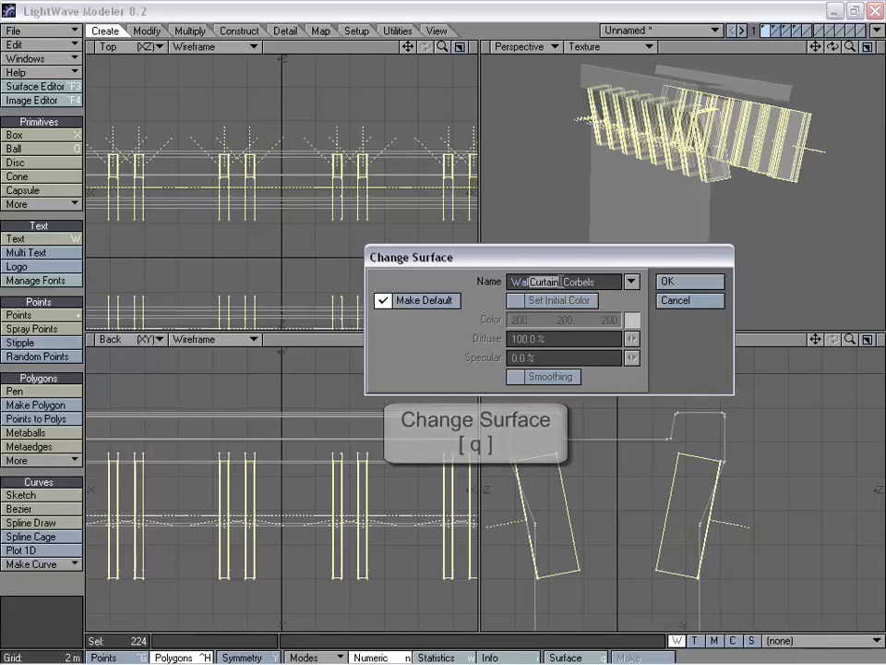
click(679, 285)
Select the whole connected main wall without the corbels and assign it the surface WallCurtain.
click(69, 584)
click(518, 412)
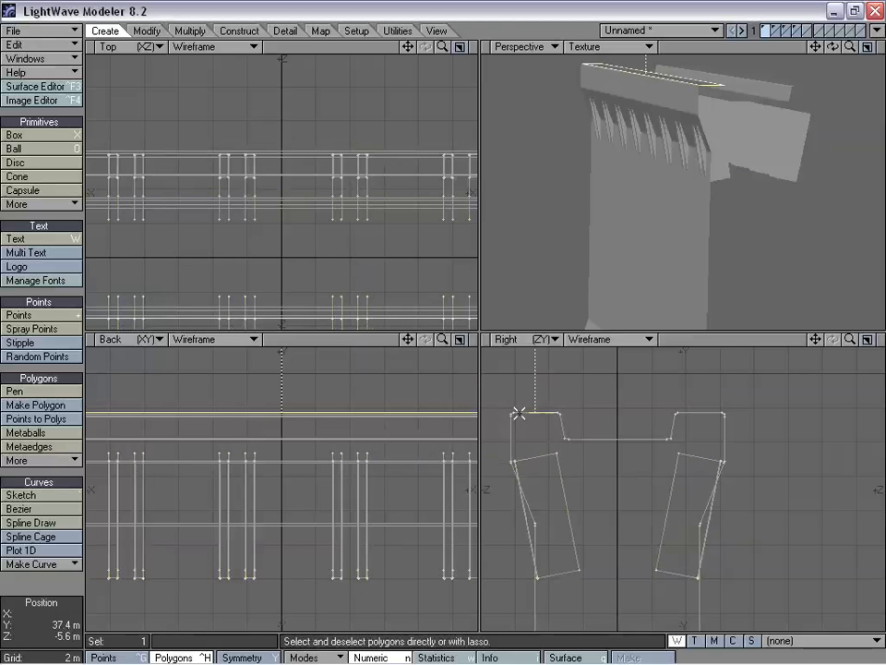
key(bracketright)
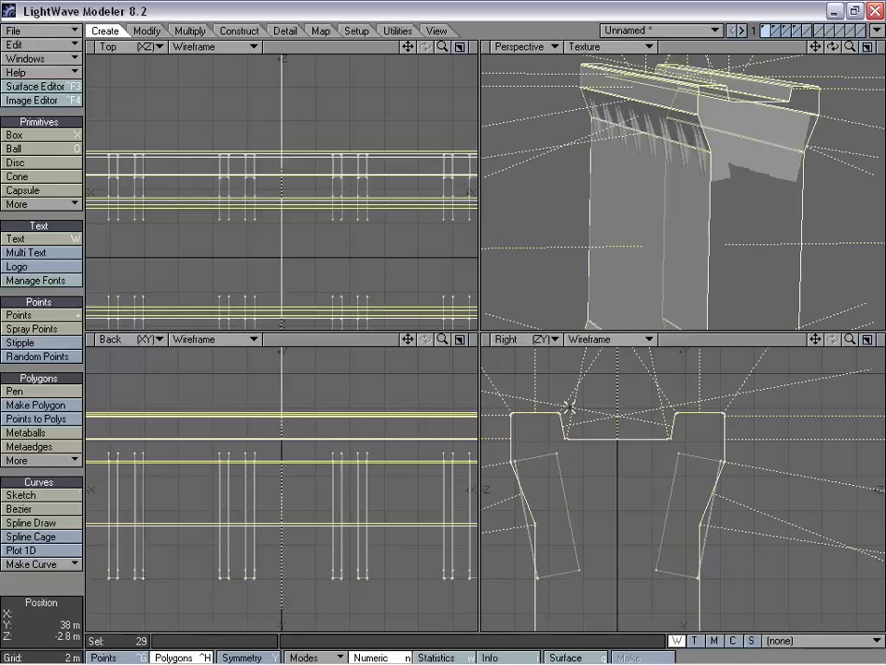
key(q)
click(631, 281)
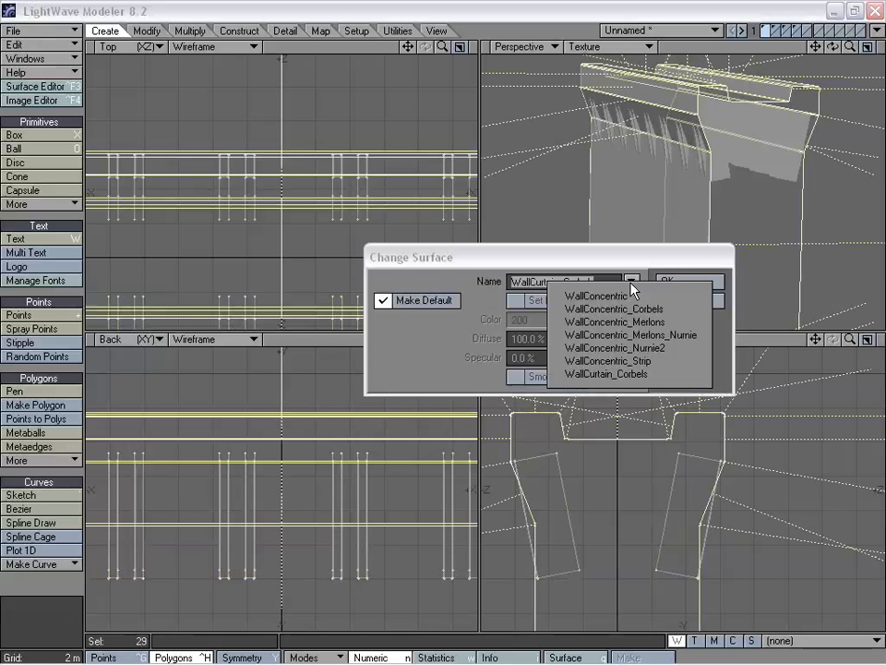
click(641, 379)
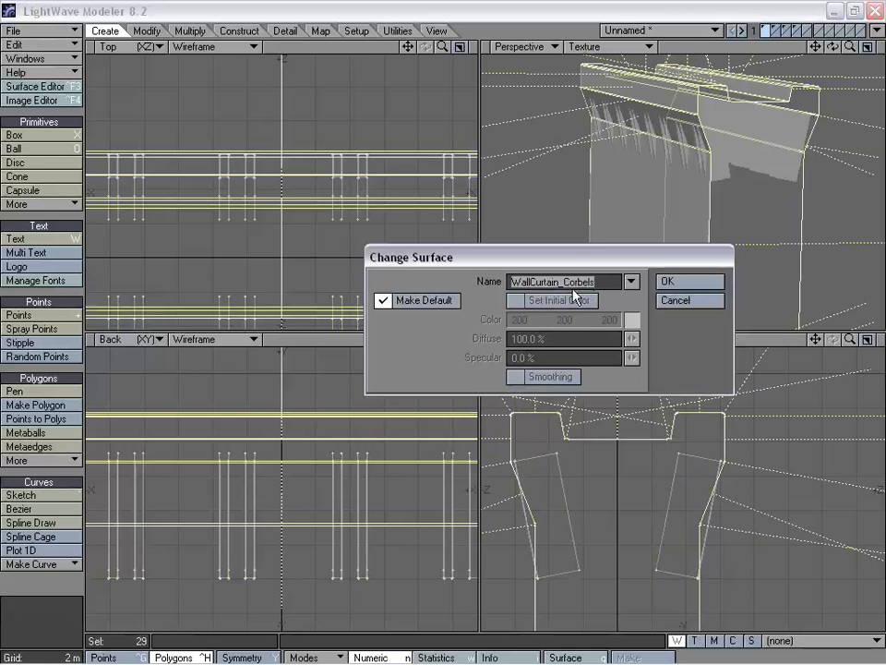
click(655, 286)
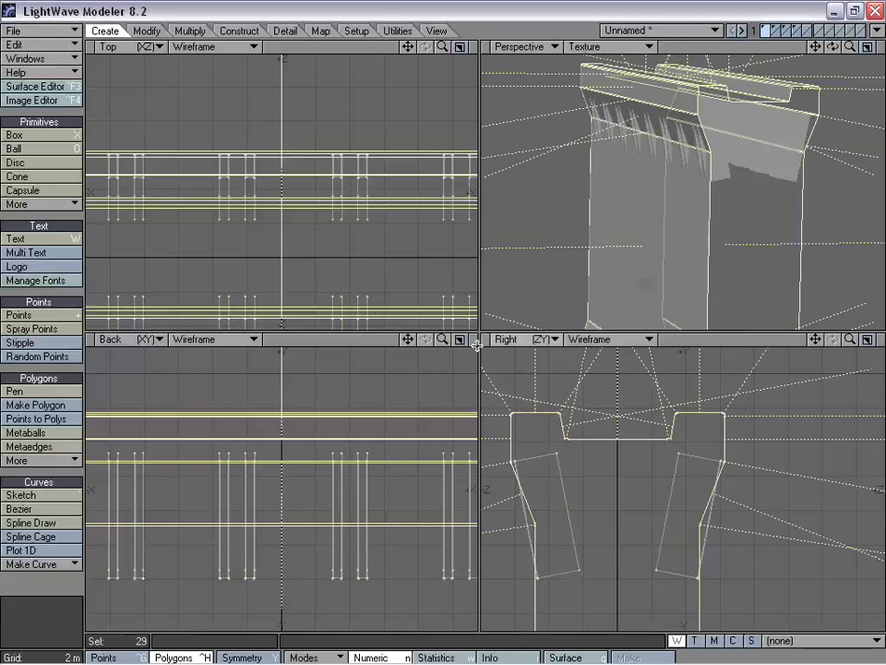
click(67, 582)
Select the walkway polygon between the parapets and assign it the surface WallCurtain_Allure.
alt+drag(744, 140, 709, 173)
click(709, 173)
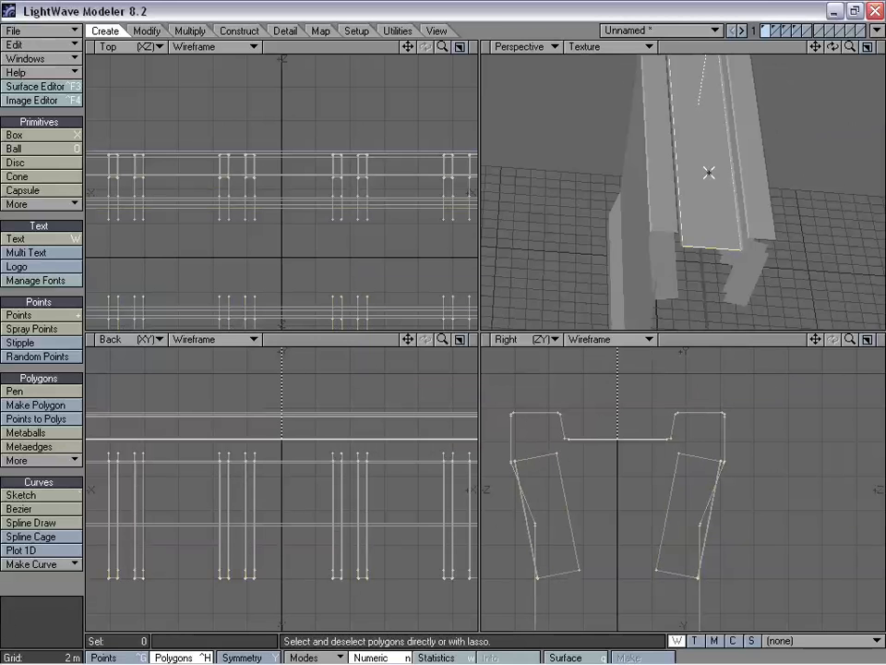
key(q)
click(632, 282)
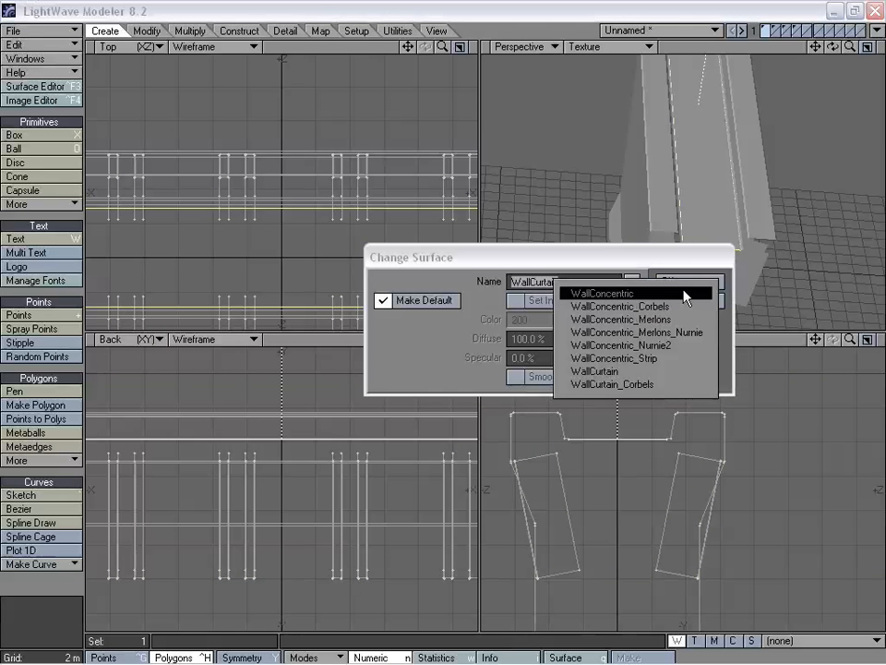
click(613, 370)
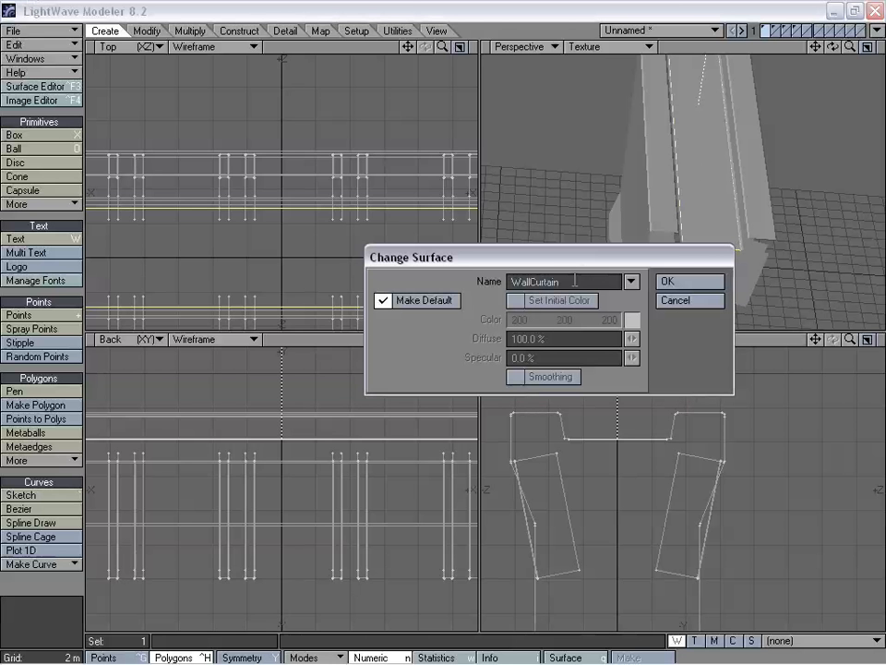
text(_Allure)
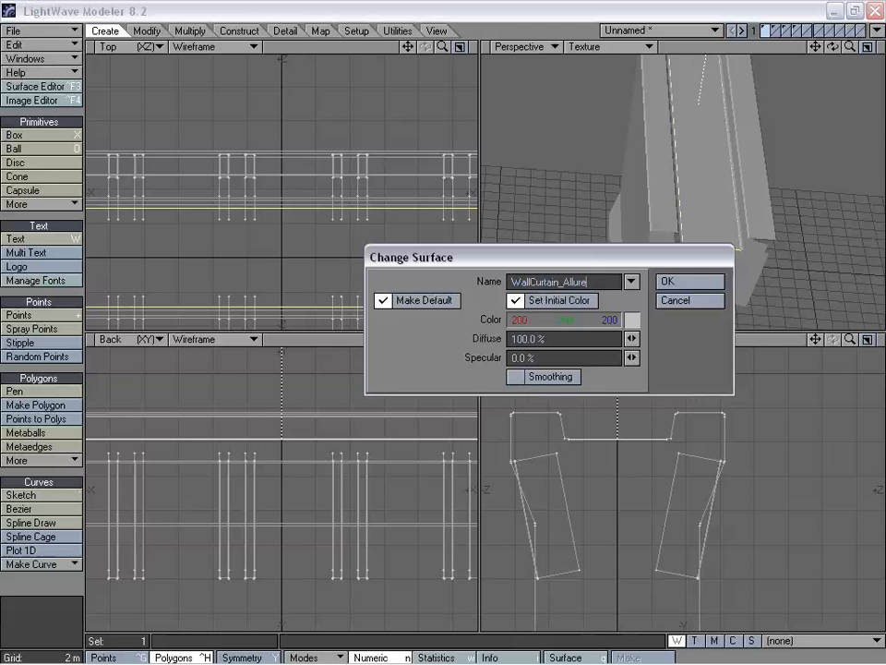
key(Return)
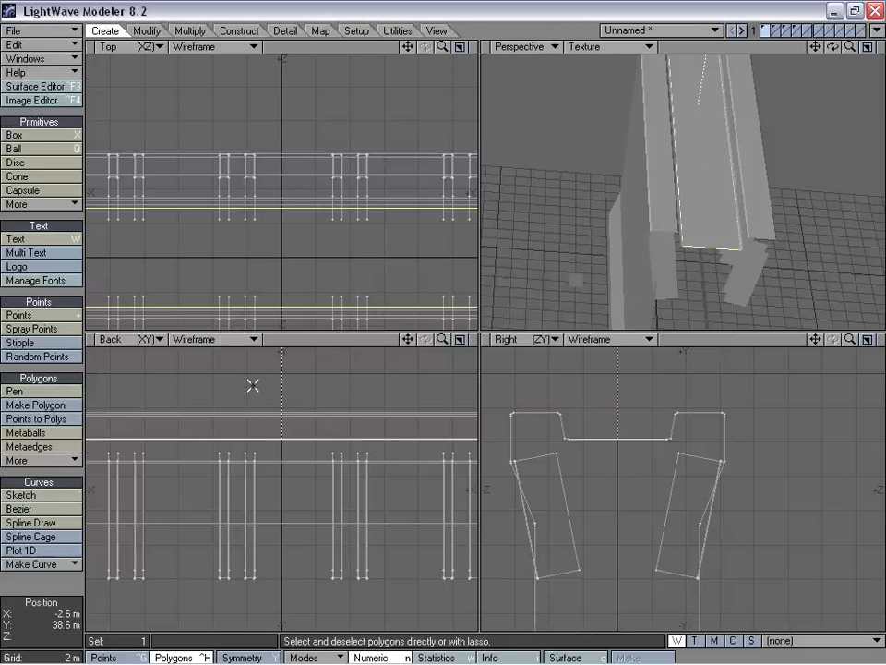
click(79, 589)
key(a)
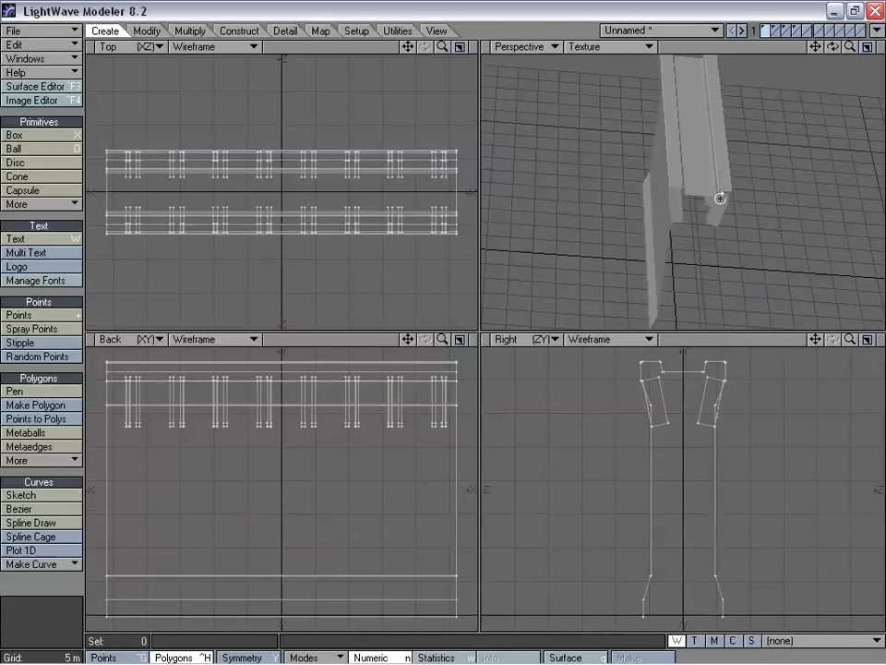
Assign the gallery walls on the second layer the surface WallCurtain_TopWall.
click(778, 31)
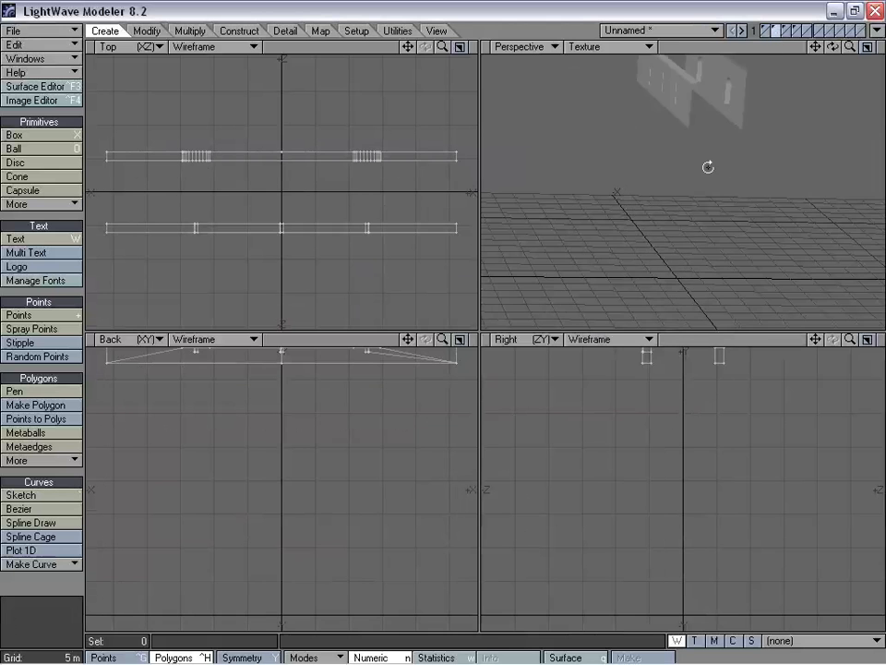
key(q)
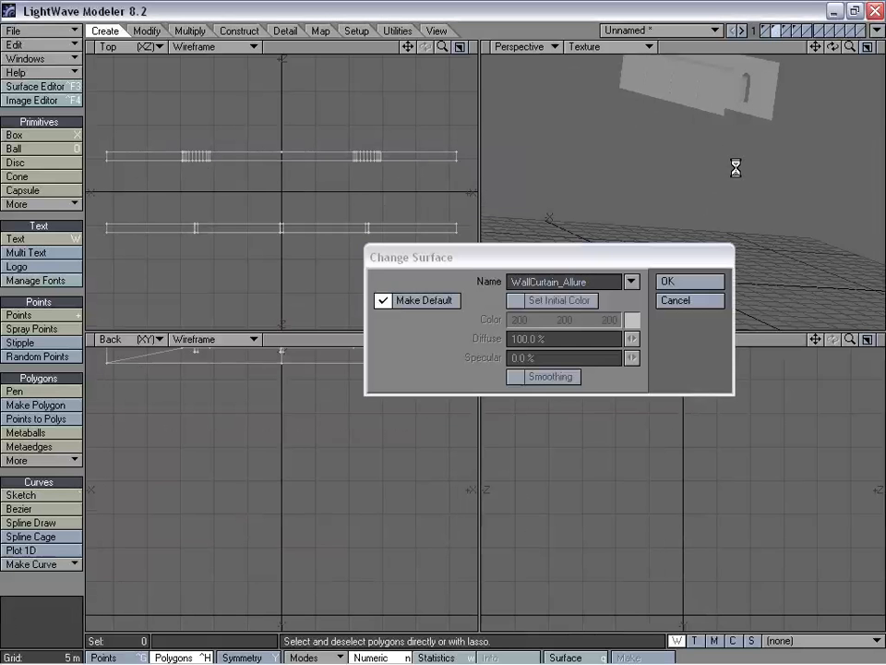
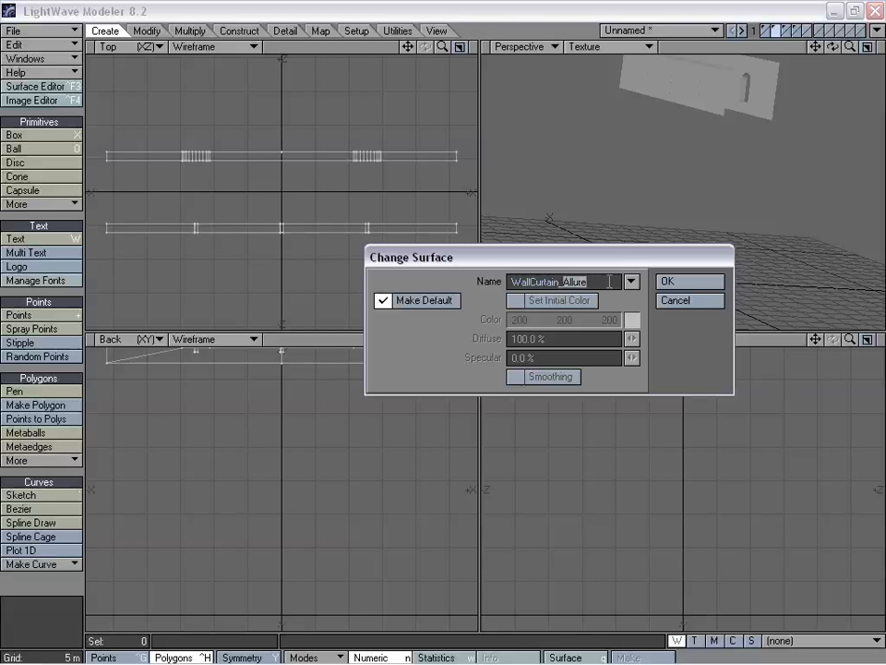
text(TopWa)
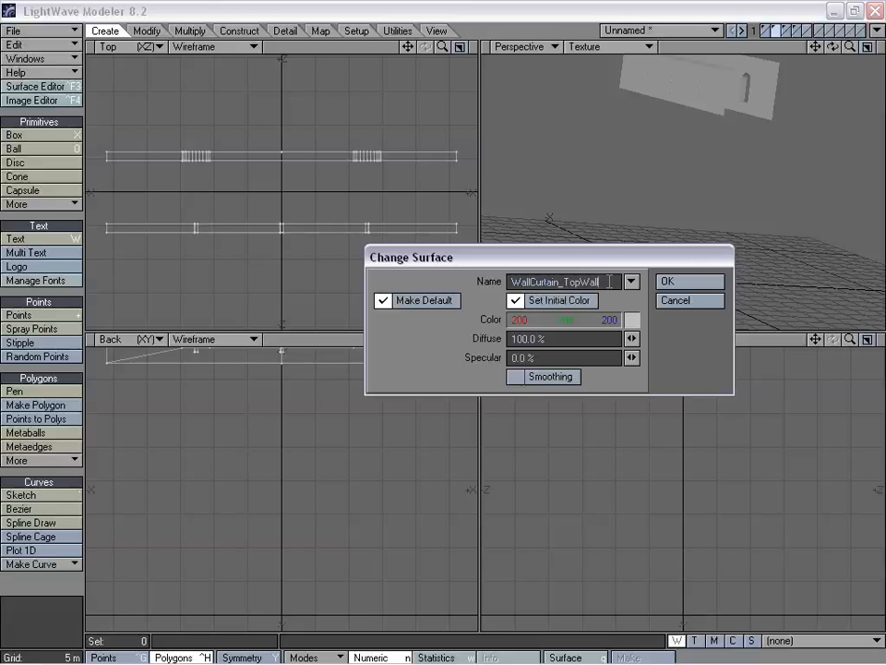
key(Return)
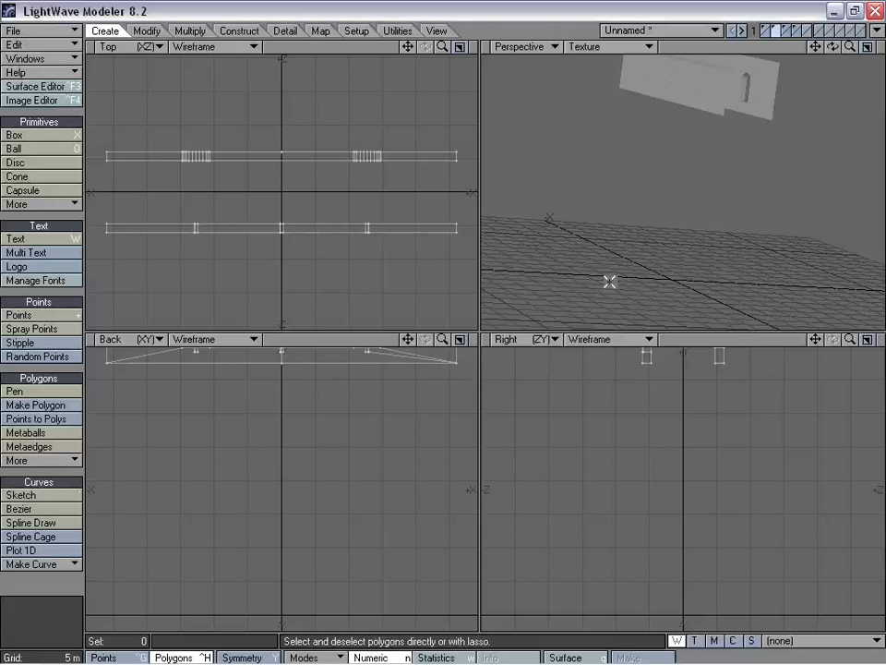
On the third layer, knife the roof lengthwise through its flat part just beside the ridge.
click(784, 31)
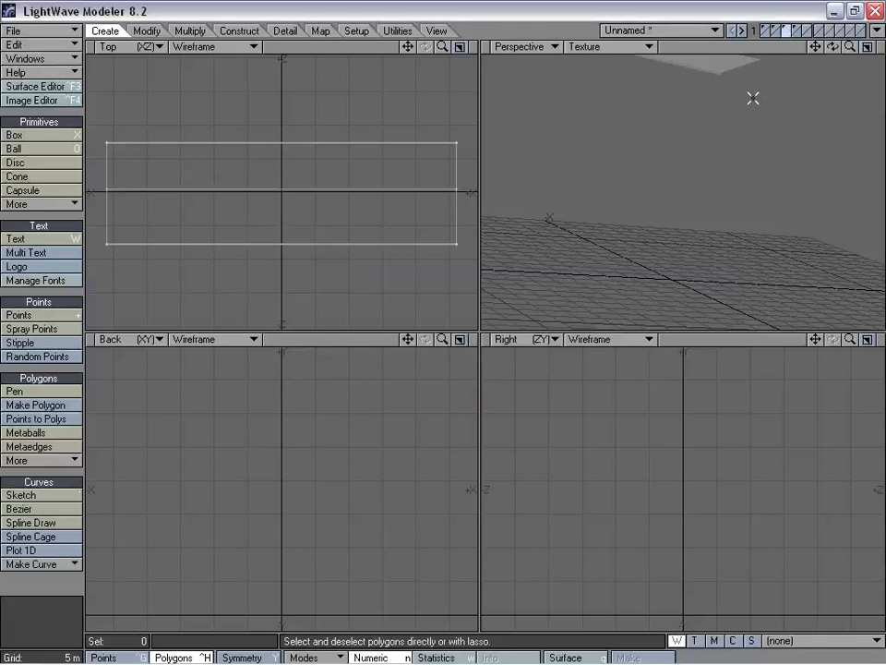
key(a)
alt+drag(733, 159, 702, 203)
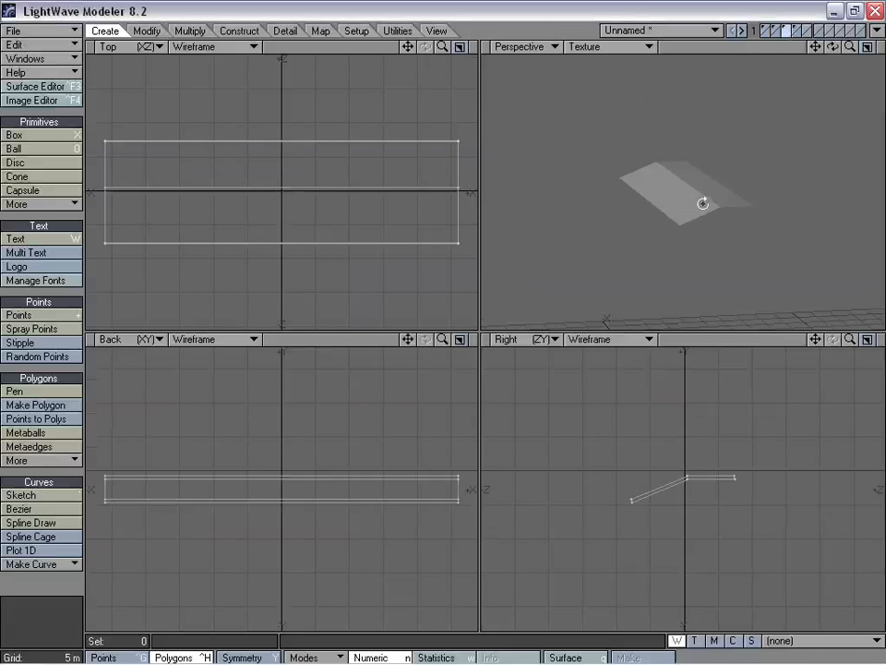
drag(850, 47, 884, 46)
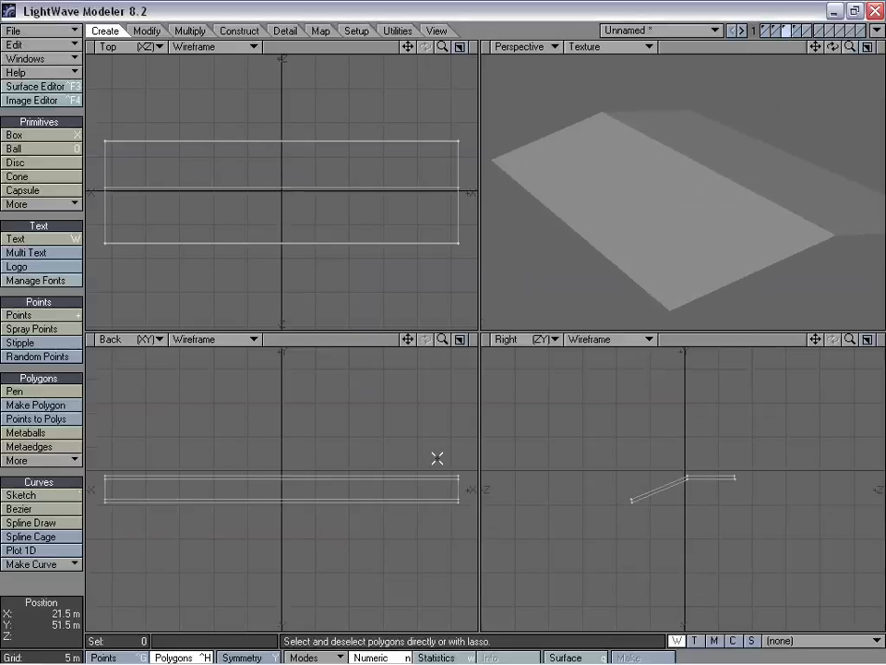
alt+shift+drag(727, 237, 644, 162)
click(713, 206)
click(48, 604)
drag(849, 339, 881, 339)
key(shift+k)
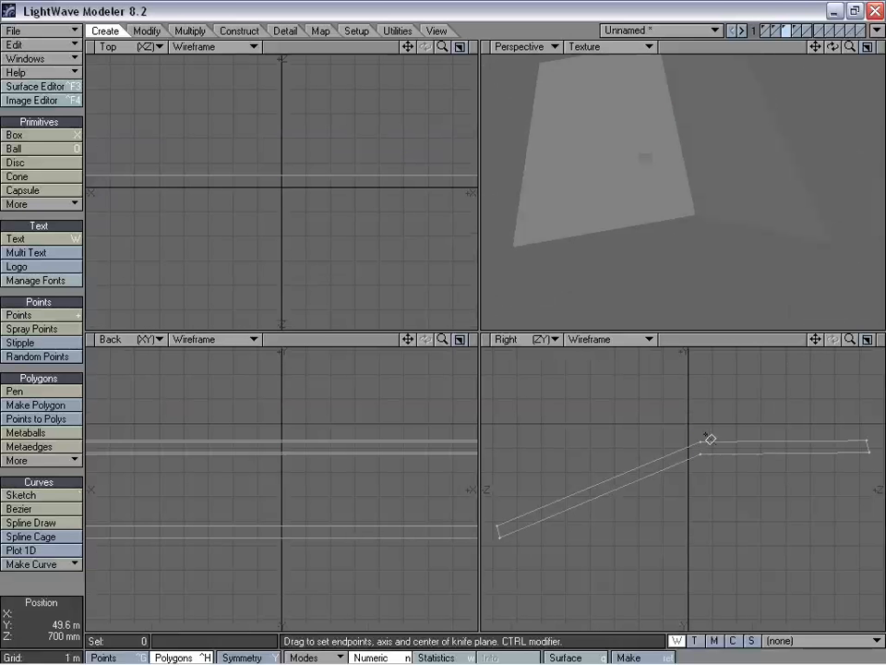
drag(708, 435, 708, 477)
key(space)
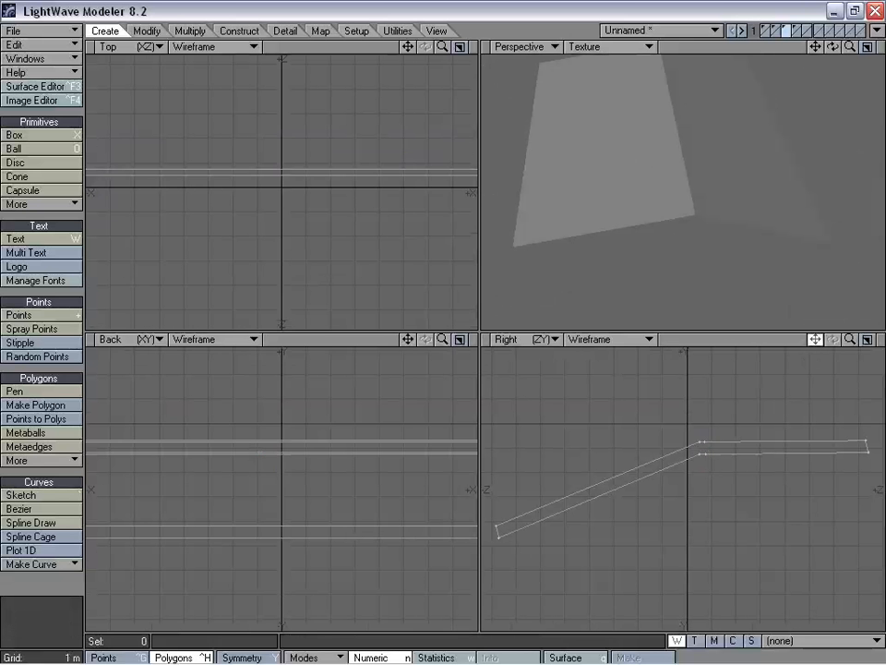
Move the roof's upper ridge edge slightly down to bevel the ridge.
drag(849, 339, 882, 339)
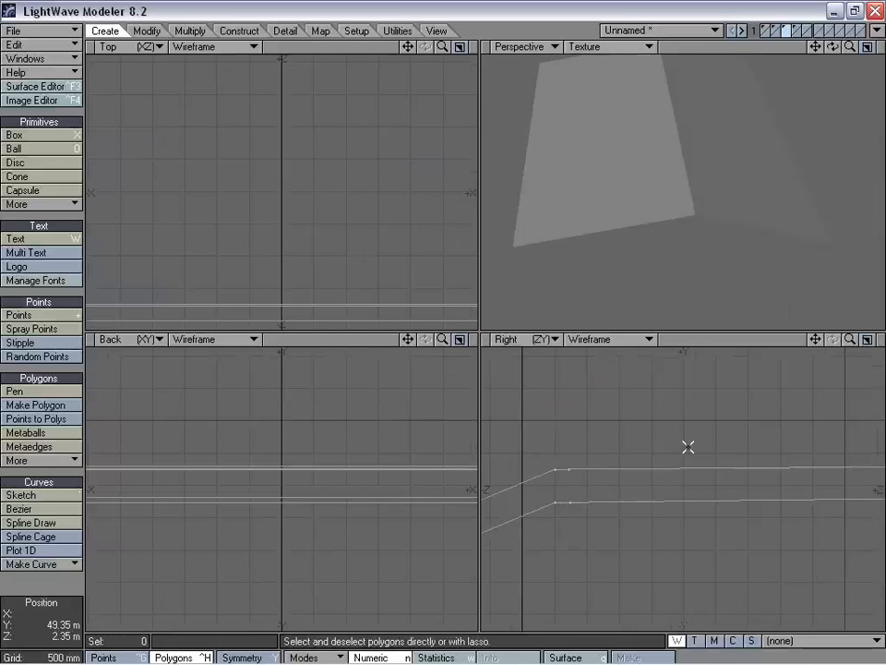
key(t)
drag(555, 469, 554, 471)
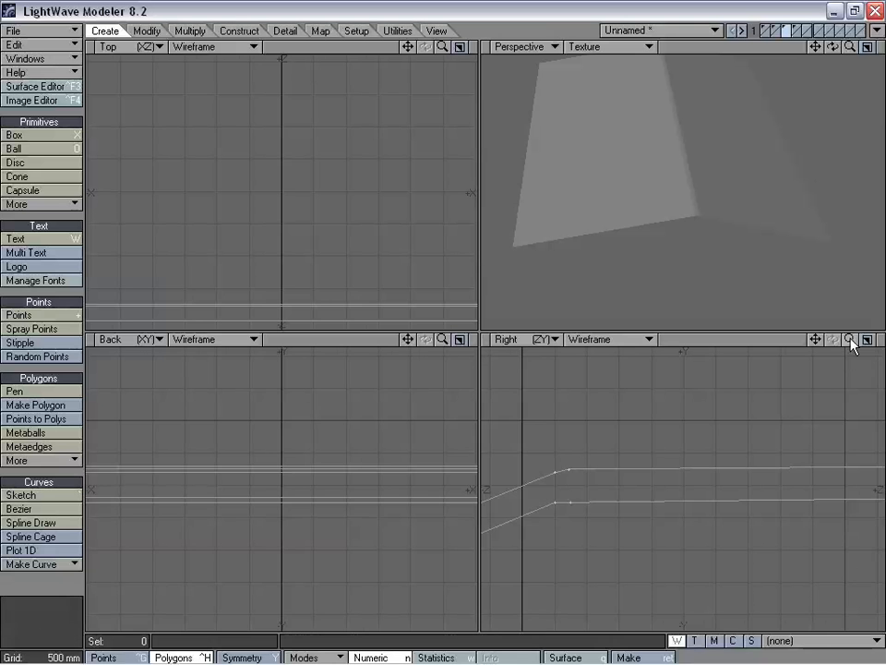
Knife the roof near the outer end of its flat part and move the end's corner edges inward to chamfer it.
drag(850, 339, 885, 251)
drag(815, 339, 816, 327)
key(shift+k)
mouse_move(725, 455)
mouse_down()
mouse_move(758, 525)
mouse_move(747, 537)
mouse_up()
key(space)
key(t)
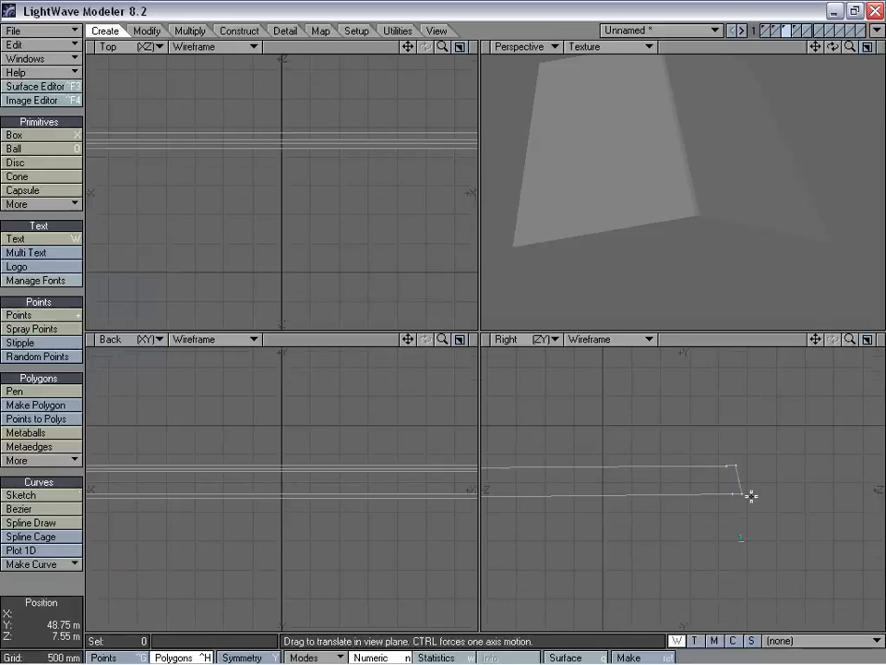
drag(742, 491, 734, 466)
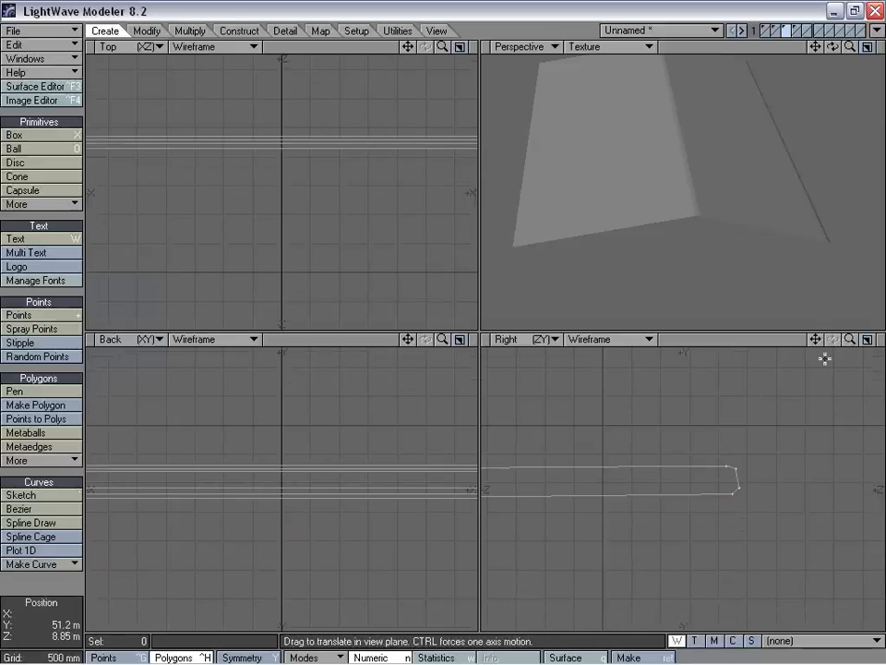
Knife the sloped part of the roof near its lower eave and move the corner edges inward to chamfer the eave.
drag(849, 339, 850, 342)
key(shift+k)
mouse_move(581, 425)
mouse_down()
mouse_move(613, 512)
mouse_move(584, 493)
mouse_up()
key(space)
key(t)
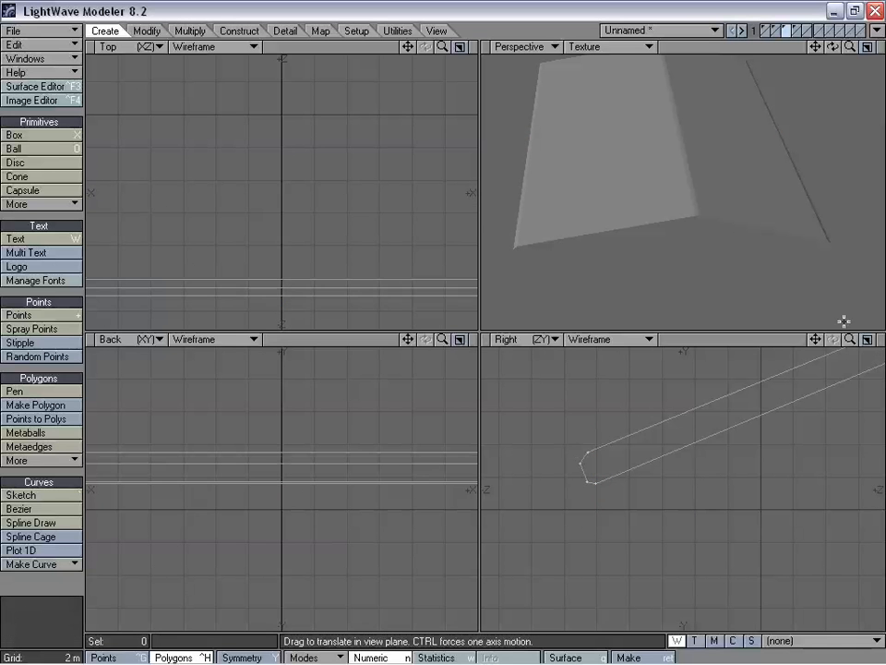
Assign the whole roof the surface WallCurtain_TopWall_Roof.
drag(850, 339, 853, 340)
key(a)
key(q)
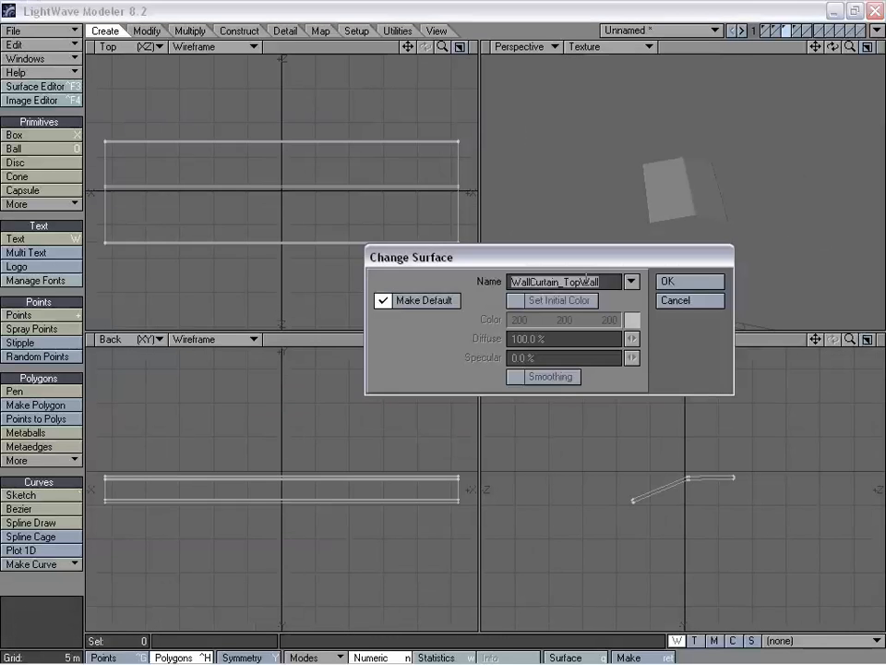
click(564, 282)
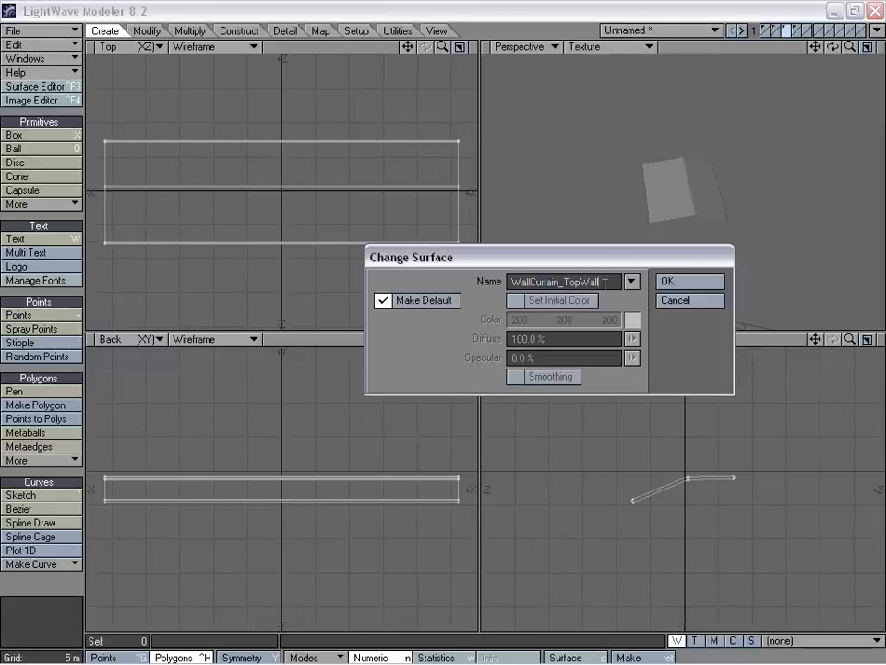
text(_Roof)
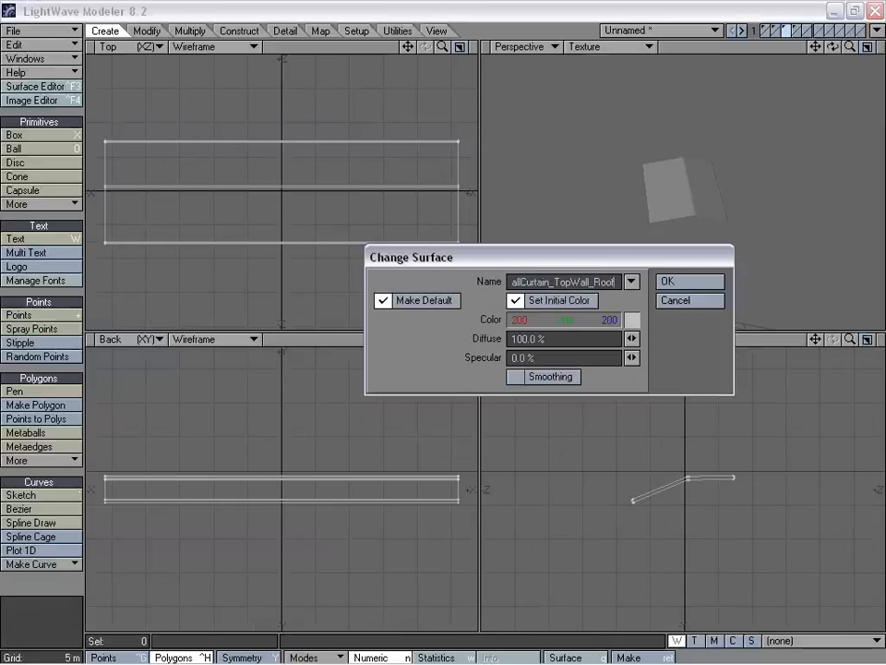
key(Return)
Assign both arched window frames on the fourth layer the surface WallCurtain_TopWall_Window_Trim.
click(796, 30)
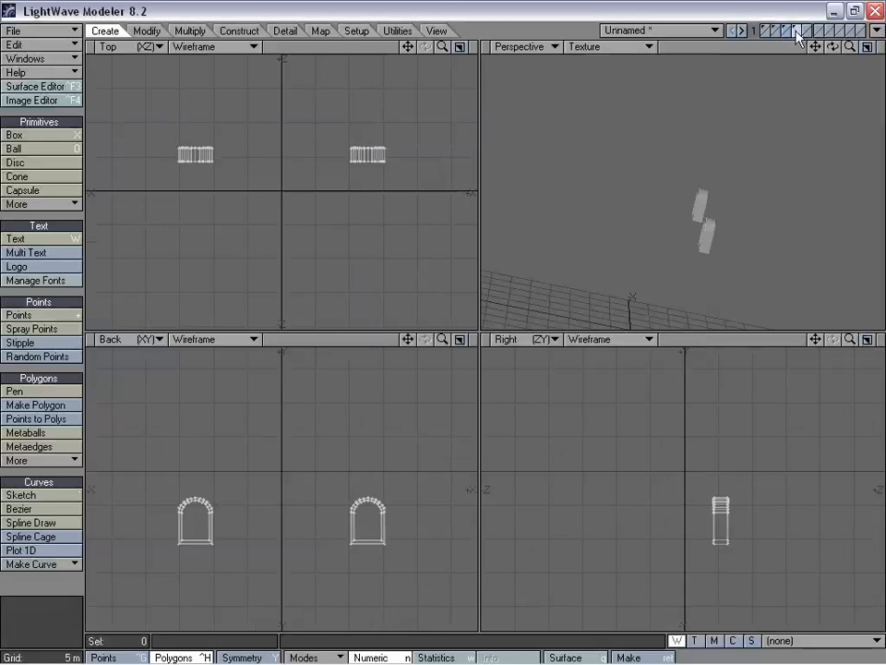
alt+drag(719, 191, 751, 203)
key(q)
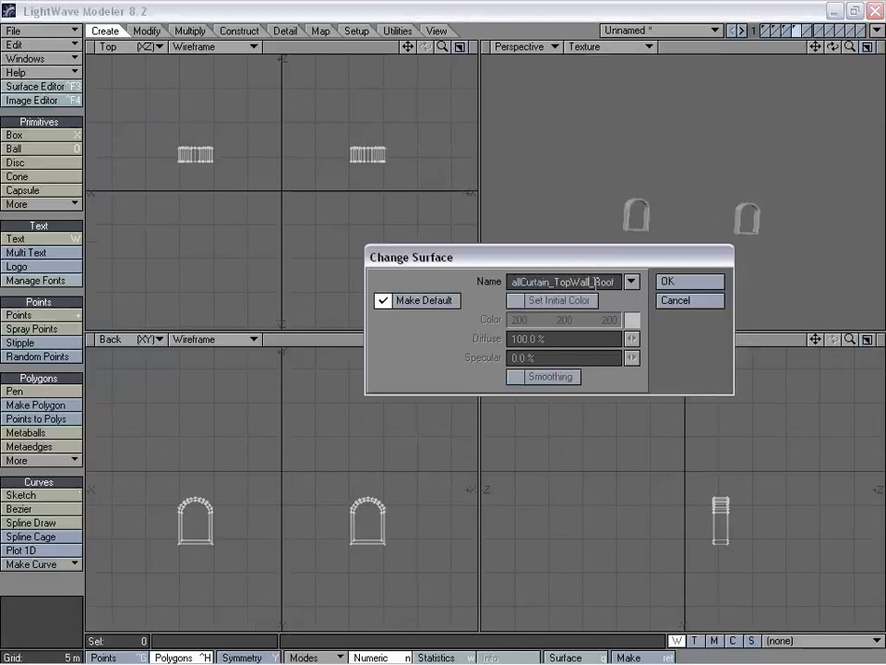
key(BackSpace)
key(BackSpace)
key(BackSpace)
key(BackSpace)
text(Window)
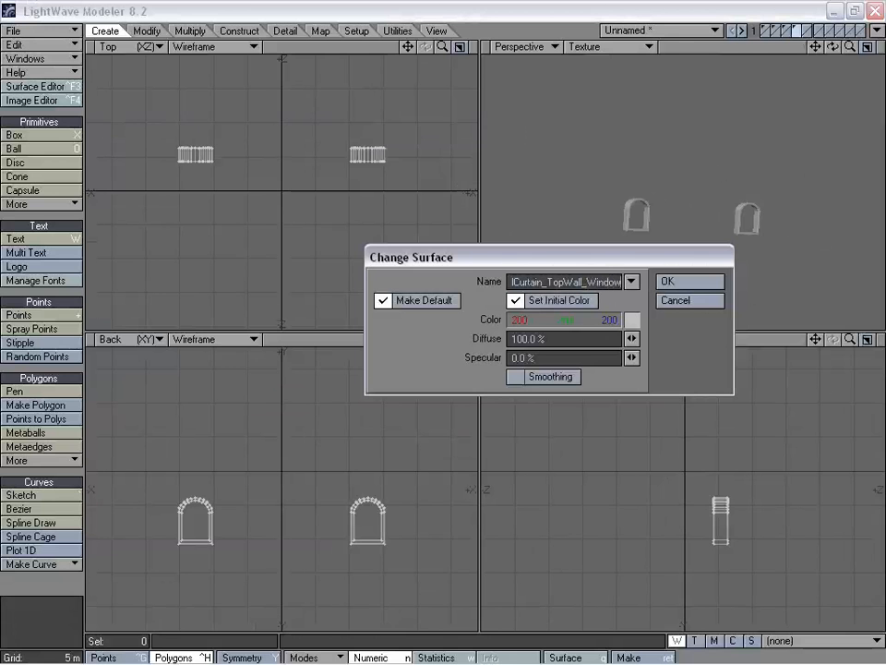
text(_Trim)
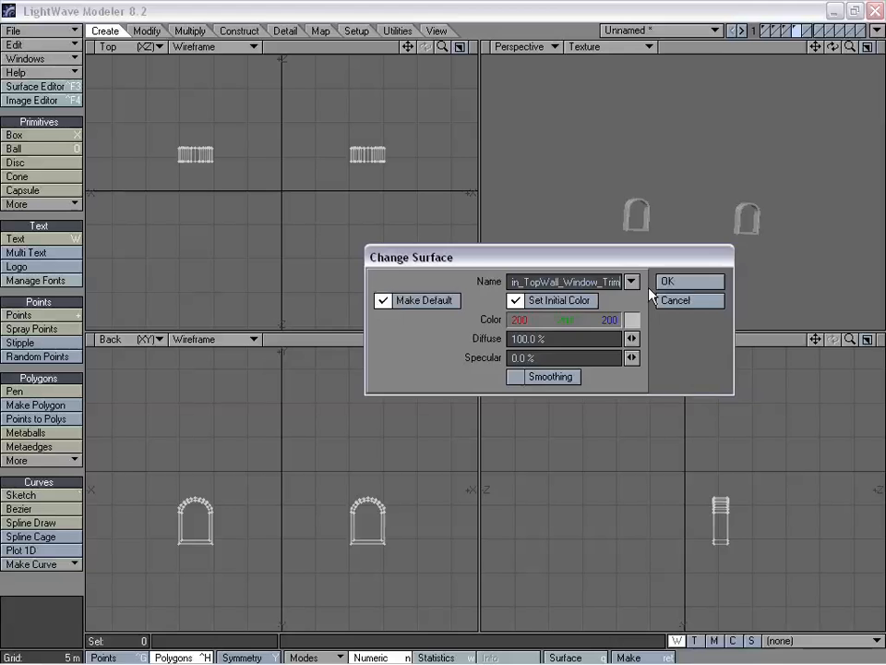
key(Return)
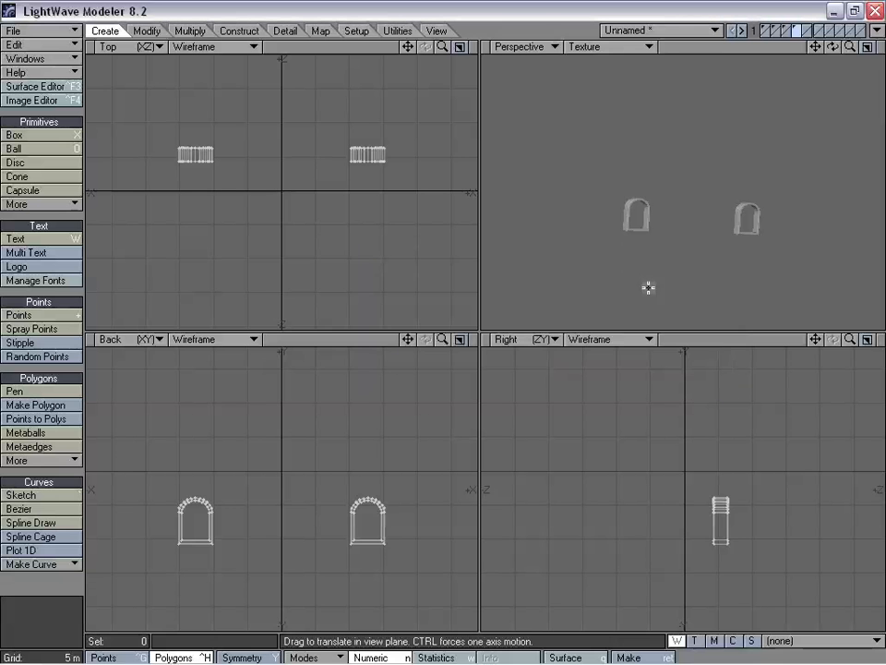
Cut the window frames, gallery walls and roof from their layers and paste them all into the first layer.
key(x)
click(770, 30)
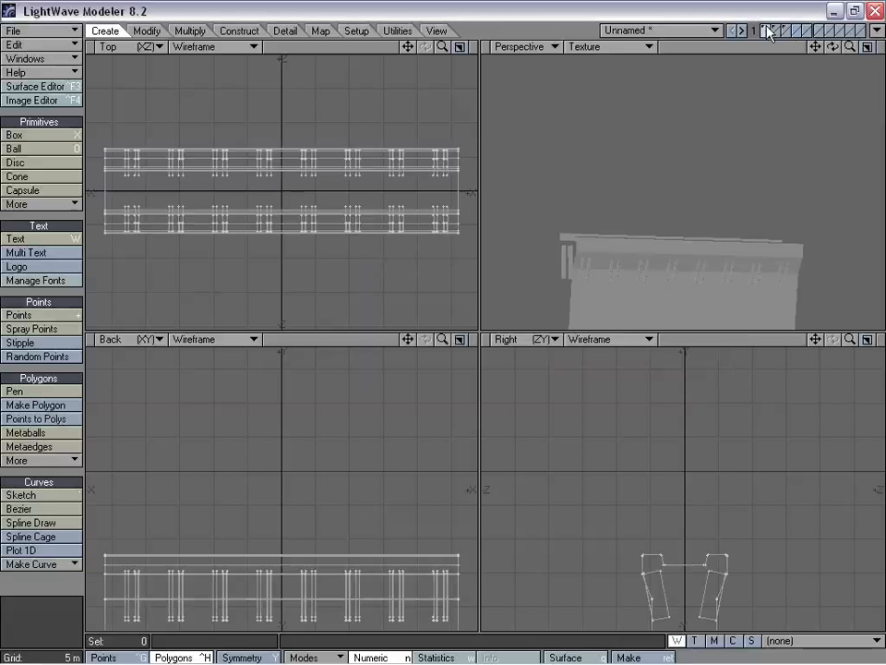
key(v)
click(775, 30)
key(x)
click(765, 29)
key(v)
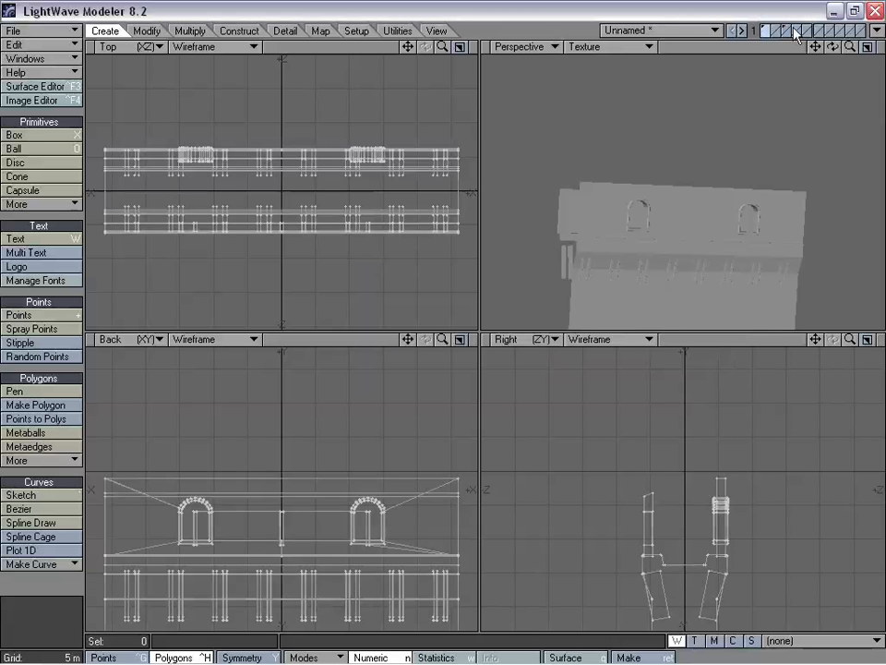
click(785, 29)
key(x)
click(764, 26)
key(v)
key(a)
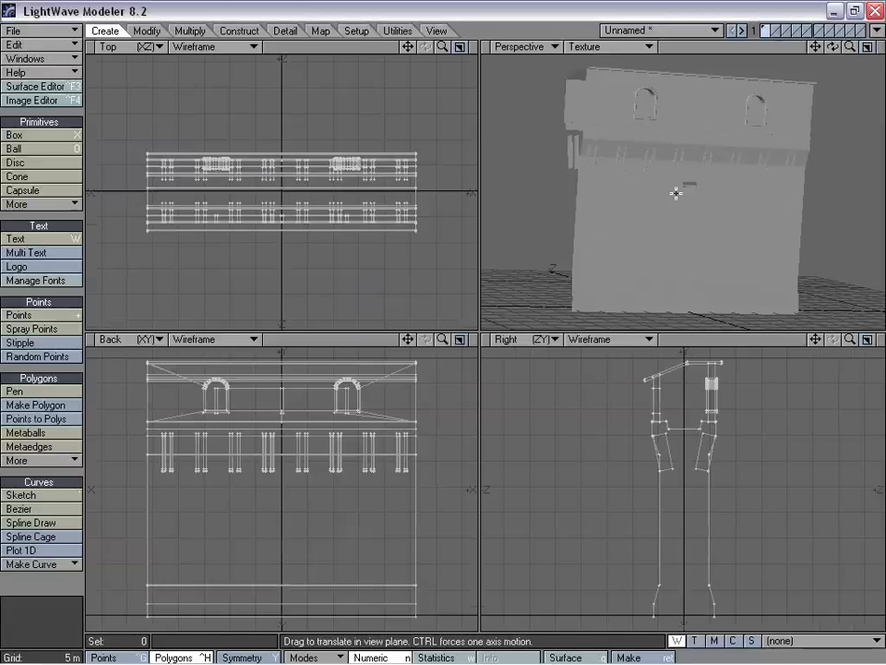
Save the combined wall object in the Castle folder as Wall_Curtain_Section.
alt+drag(677, 194, 655, 213)
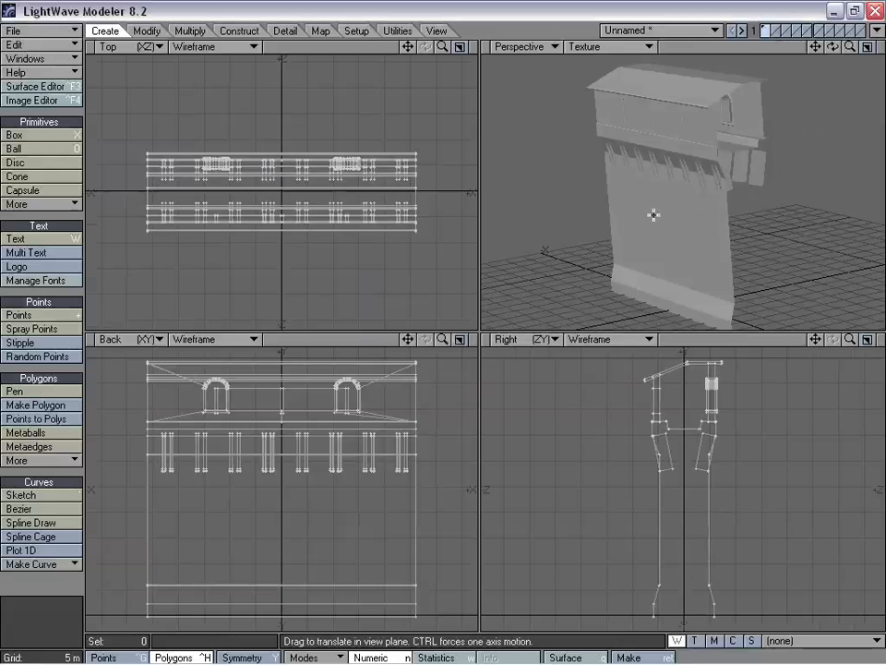
key(s)
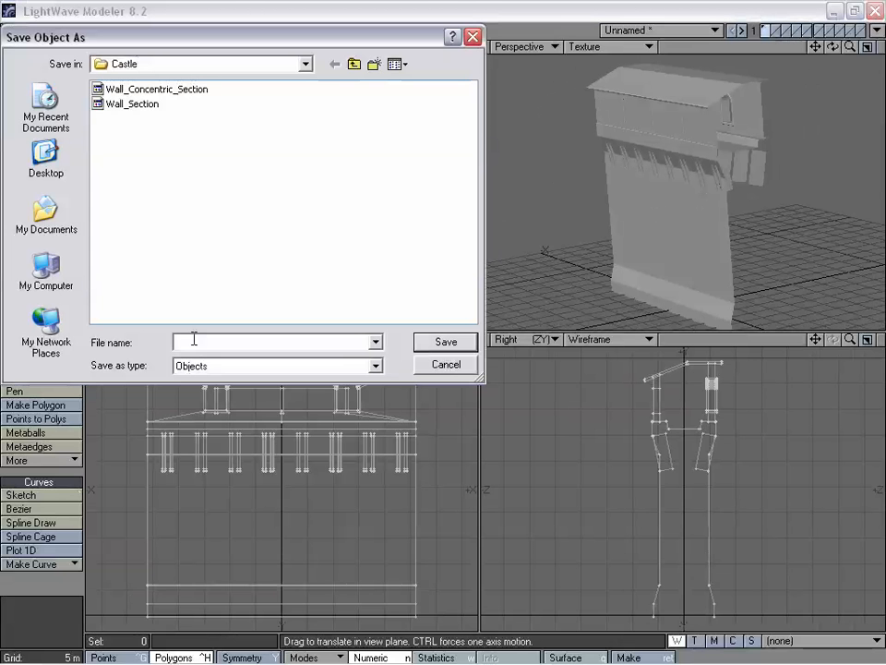
text(Wall_Curtain_Section)
key(Return)
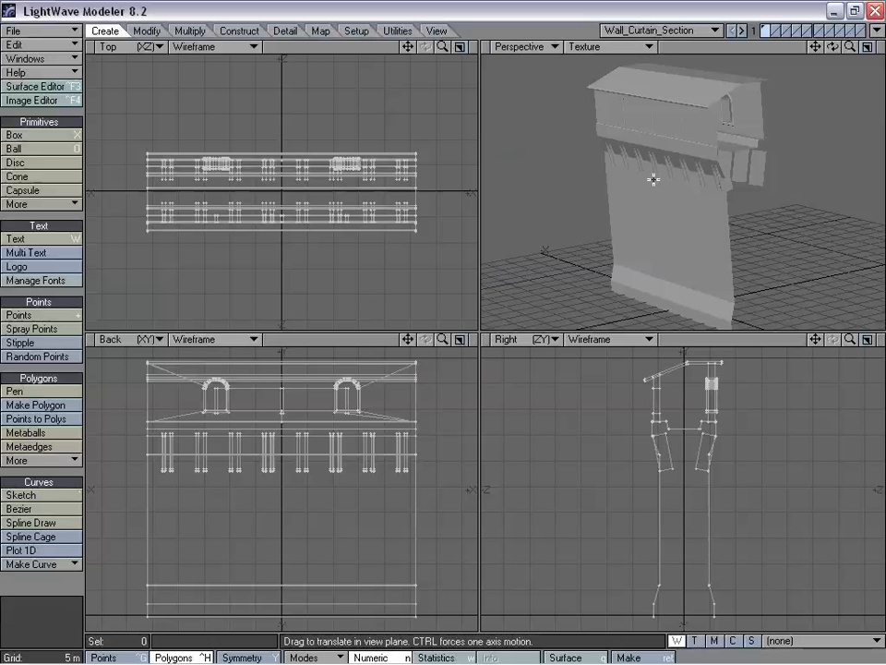
alt+drag(653, 178, 730, 178)
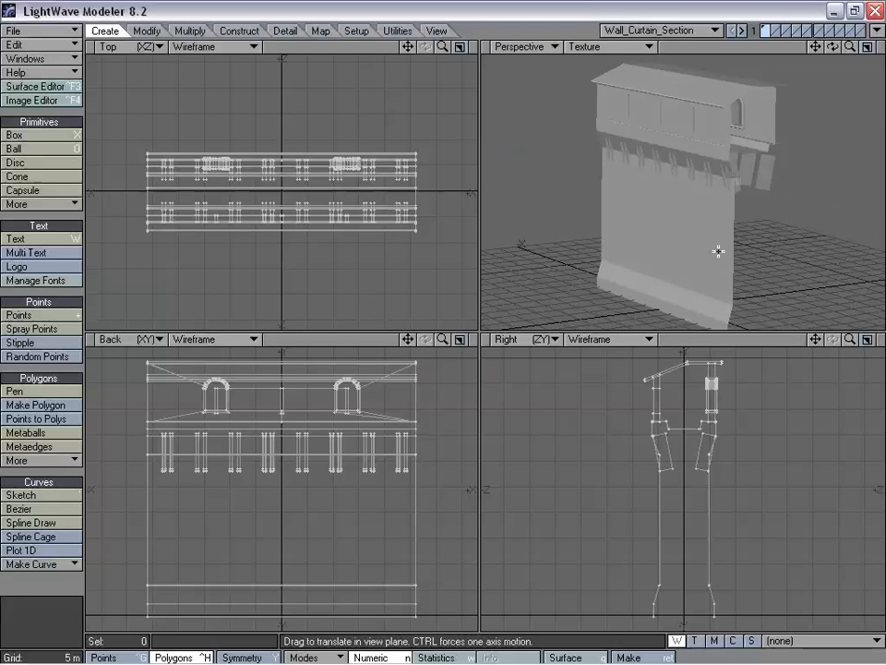